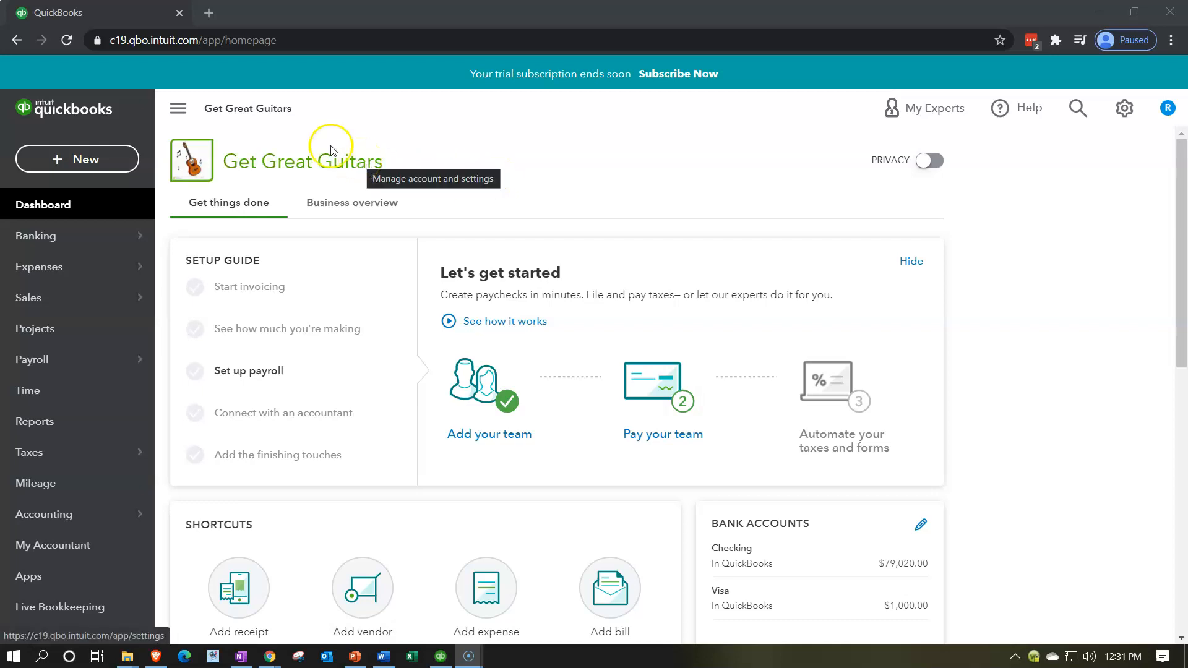
# - Duplicate the company homepage three times so that four browser tabs of it are open
pyautogui.rightClick(142, 17)
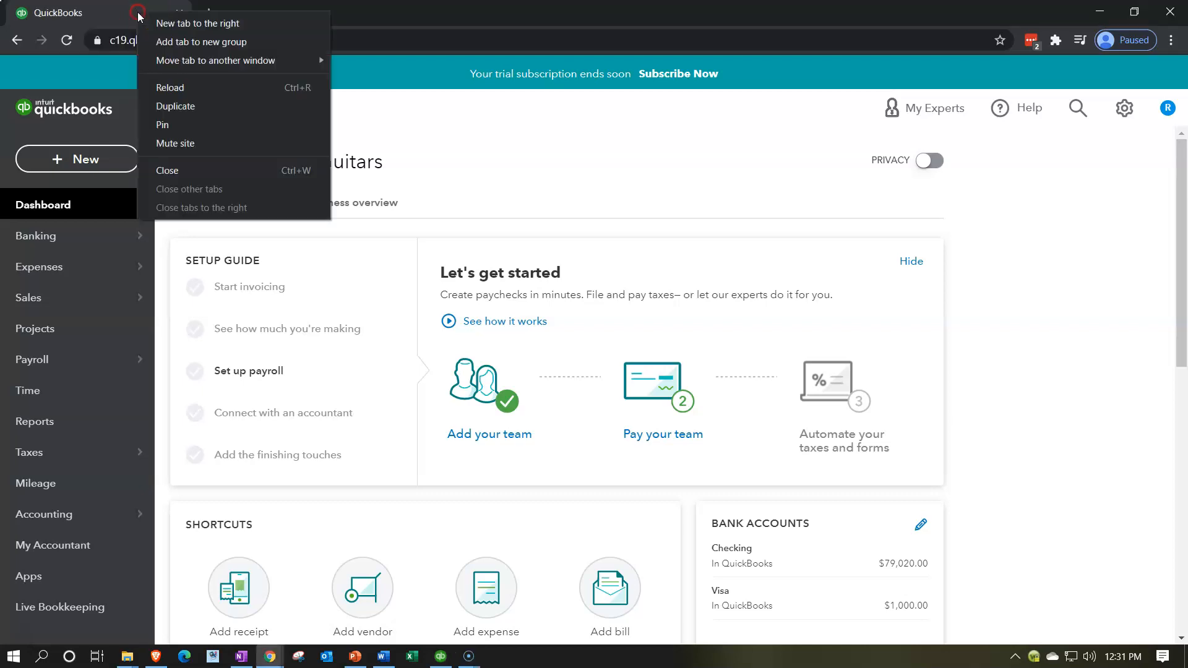
pyautogui.click(173, 106)
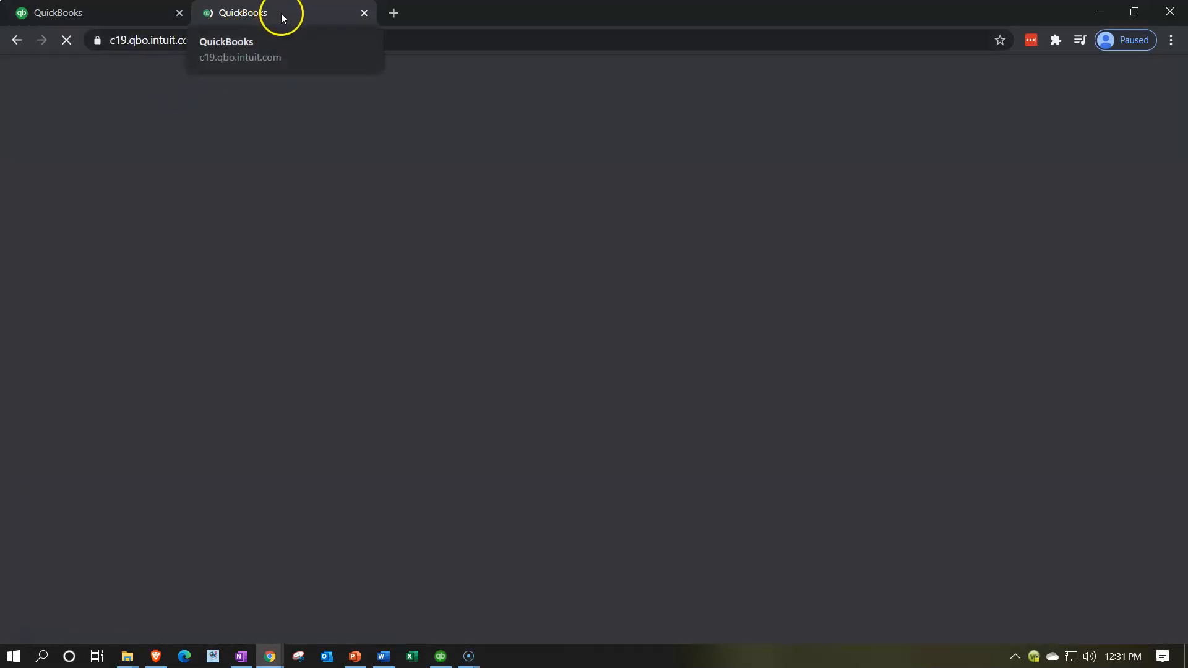
pyautogui.rightClick(282, 16)
pyautogui.click(320, 106)
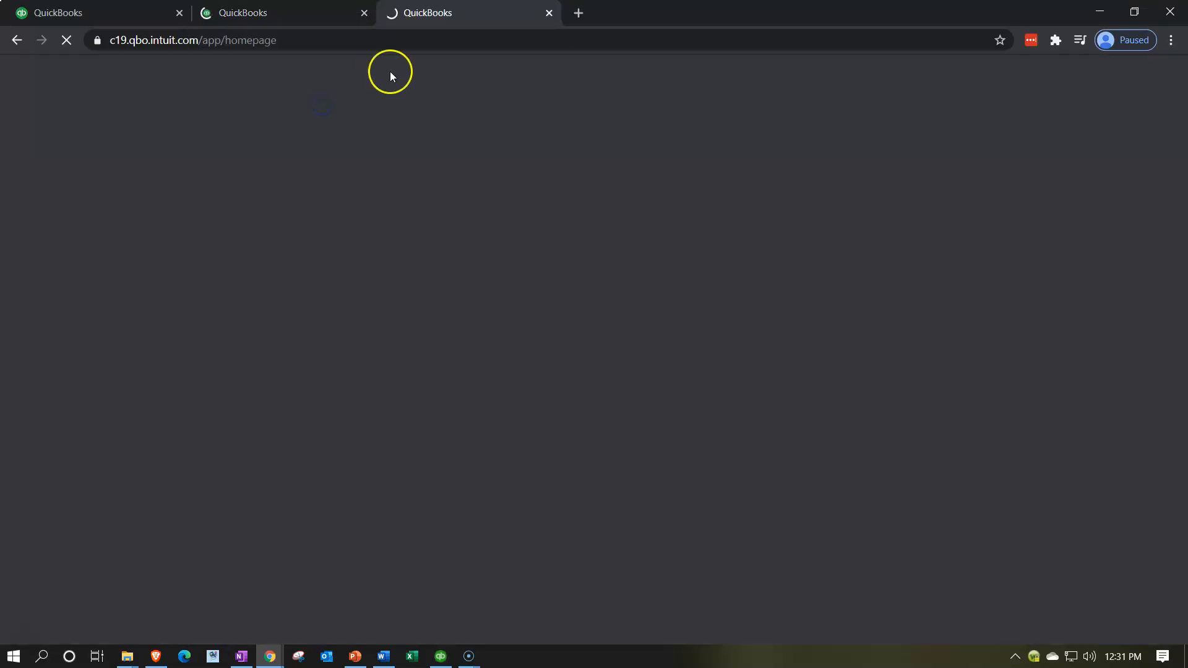
pyautogui.rightClick(442, 16)
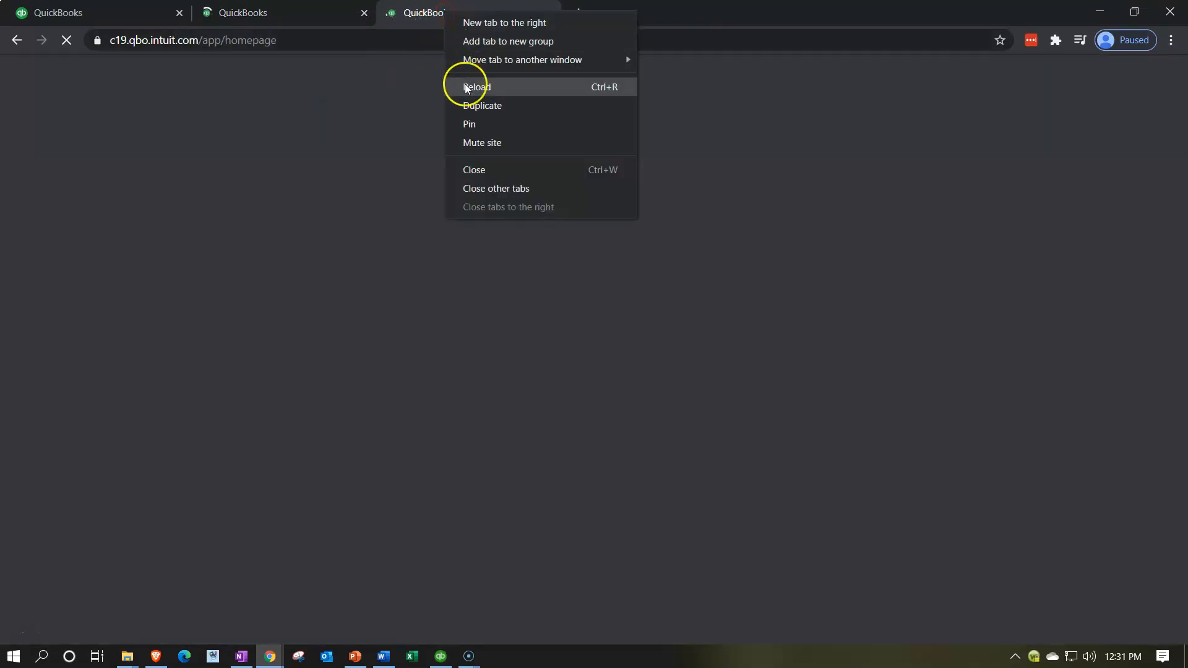
pyautogui.click(476, 106)
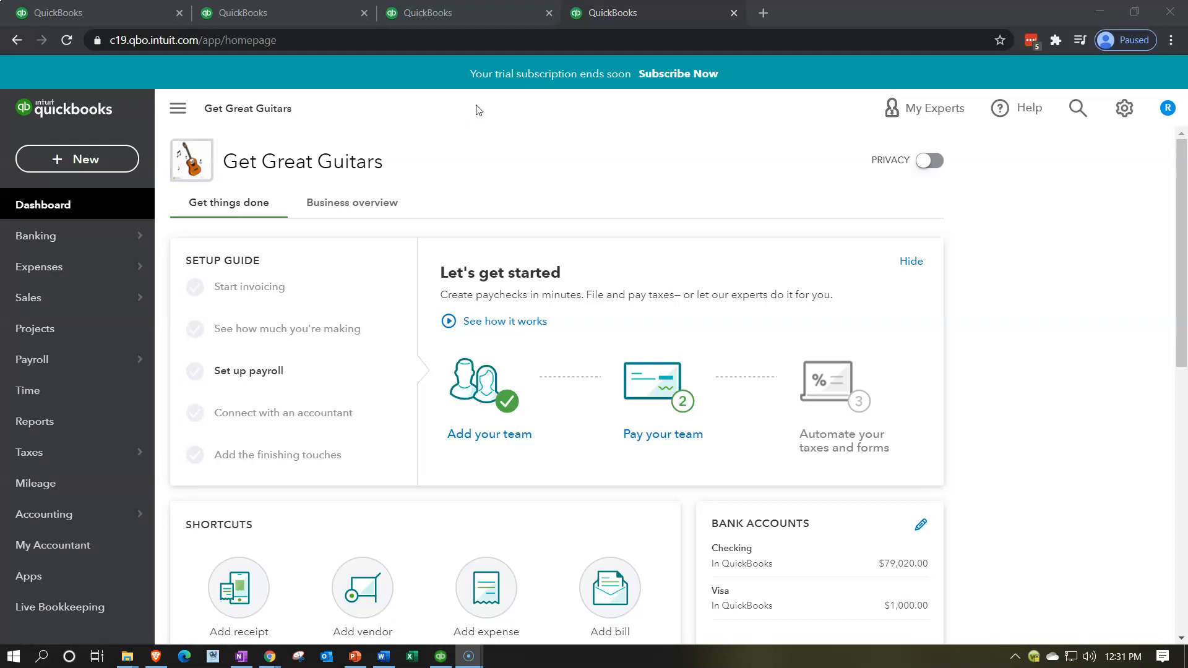
# - Find the Trial Balance report by searching the reports for "trial" and open it in the last browser tab
pyautogui.click(72, 435)
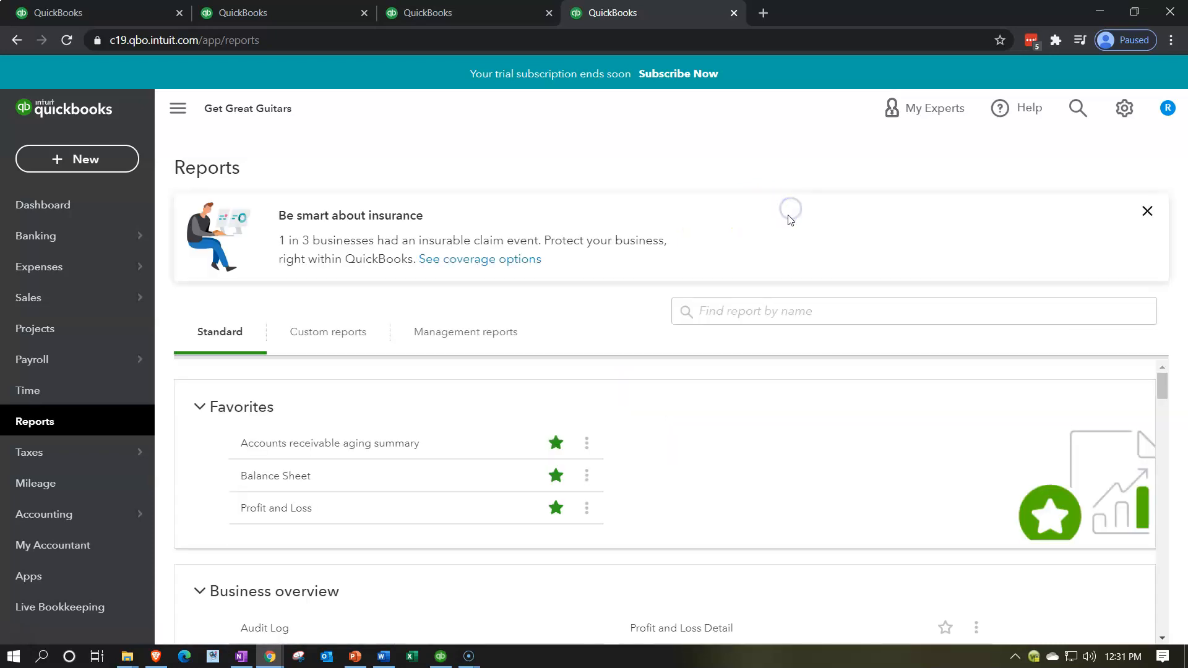
pyautogui.click(771, 310)
pyautogui.write('trial')
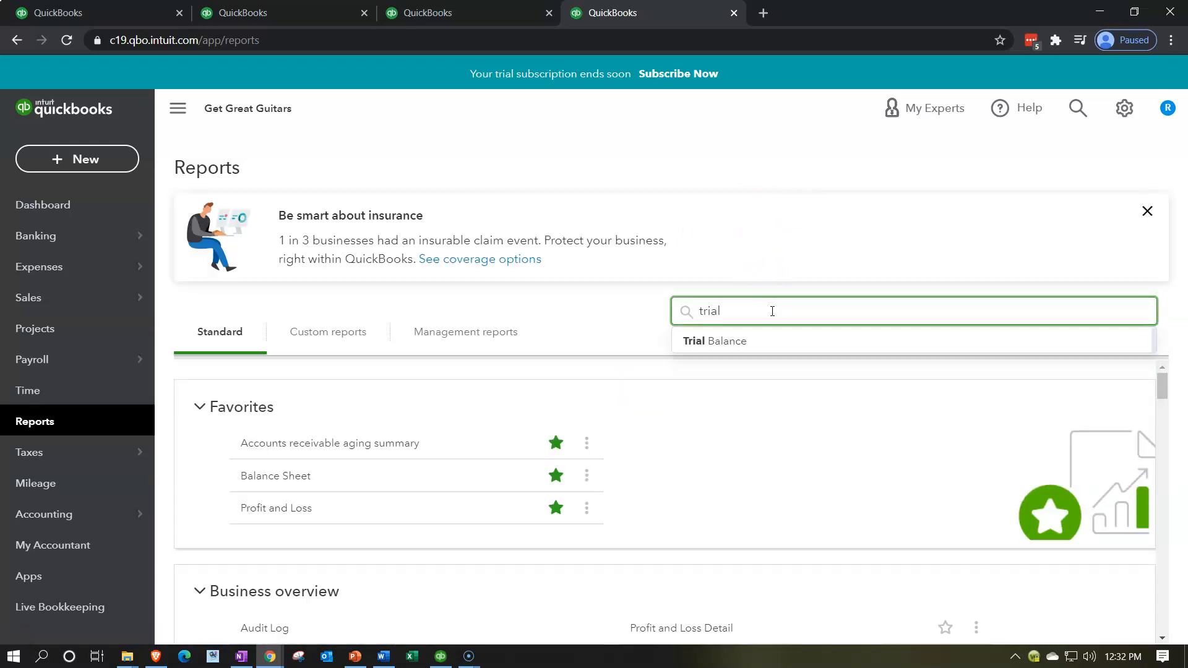
pyautogui.click(736, 339)
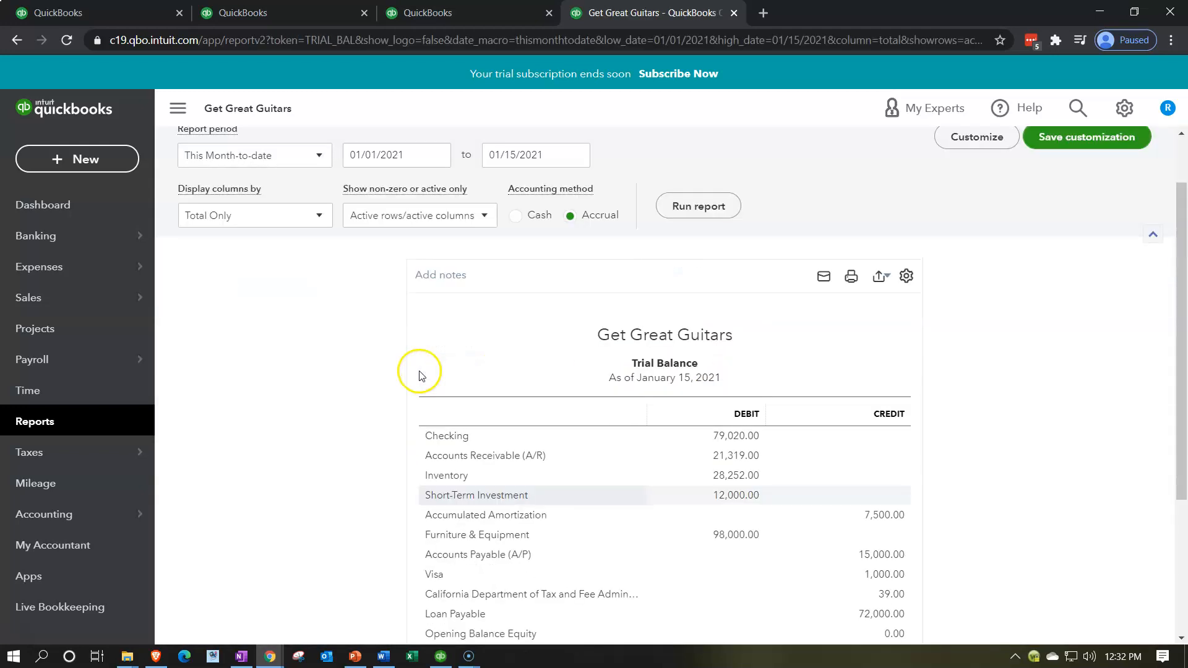
# - Set the Trial Balance report's end date to 12/31/2021 and run the report
pyautogui.scroll(2, 420, 372)
pyautogui.moveTo(547, 225); pyautogui.dragTo(407, 221)
pyautogui.write('0')
pyautogui.press('BackSpace')
pyautogui.write('12/31/2021')
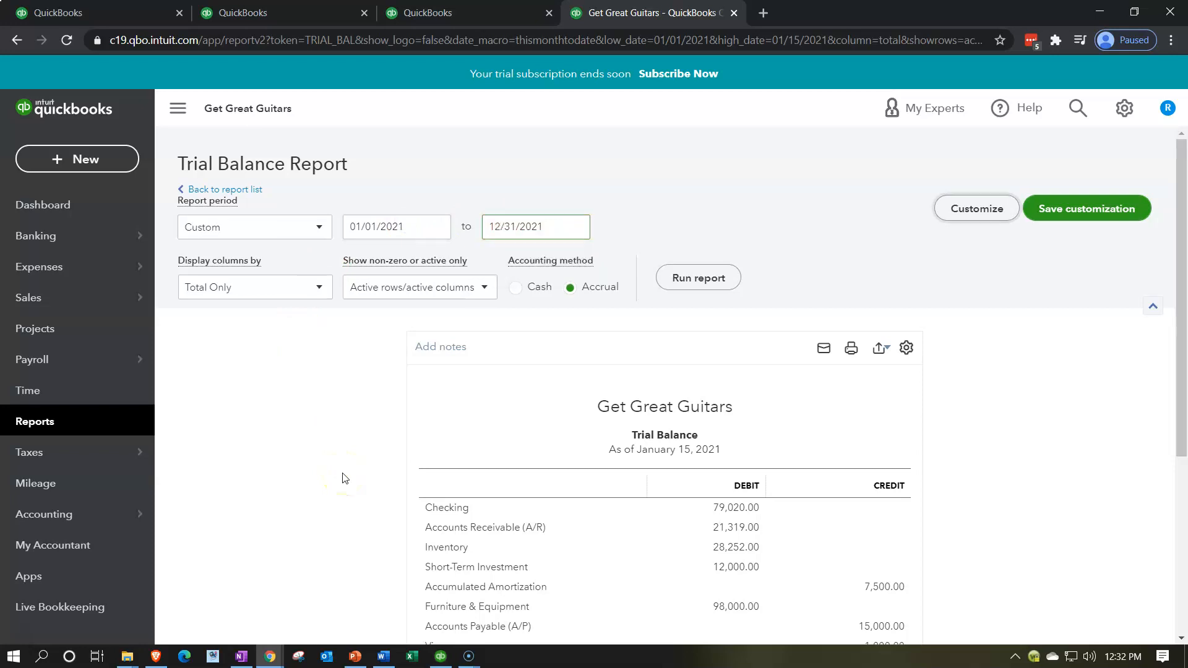
pyautogui.click(726, 275)
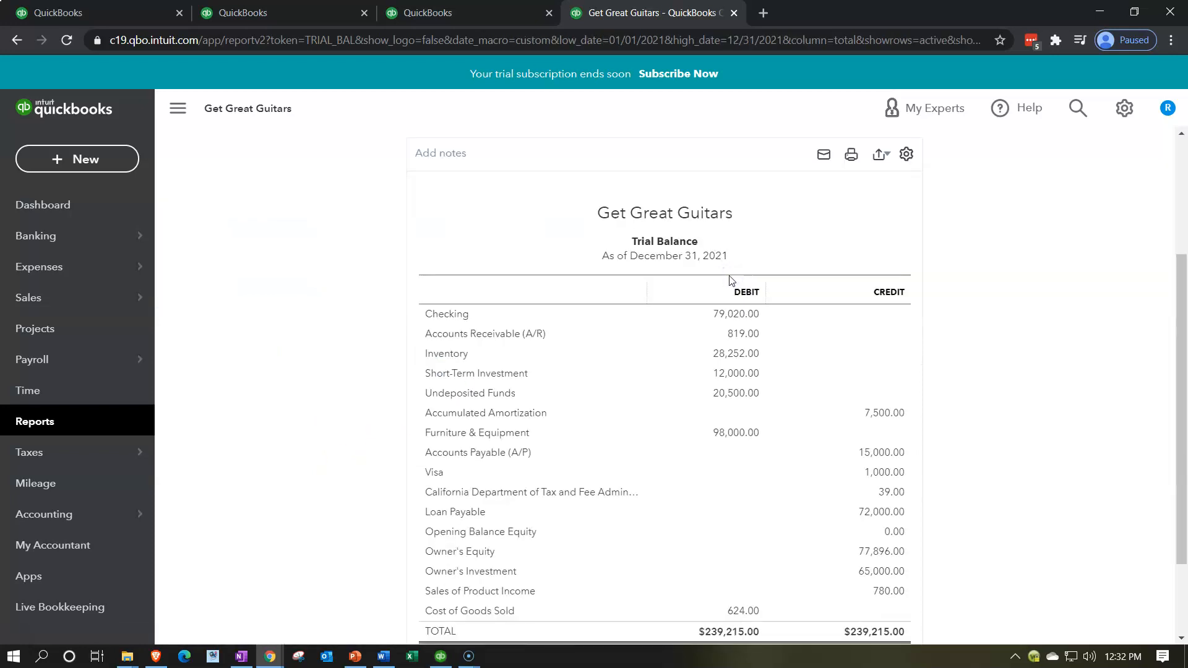
# - Hide the navigation menu beside the Trial Balance and enlarge the page to 125%
pyautogui.click(178, 108)
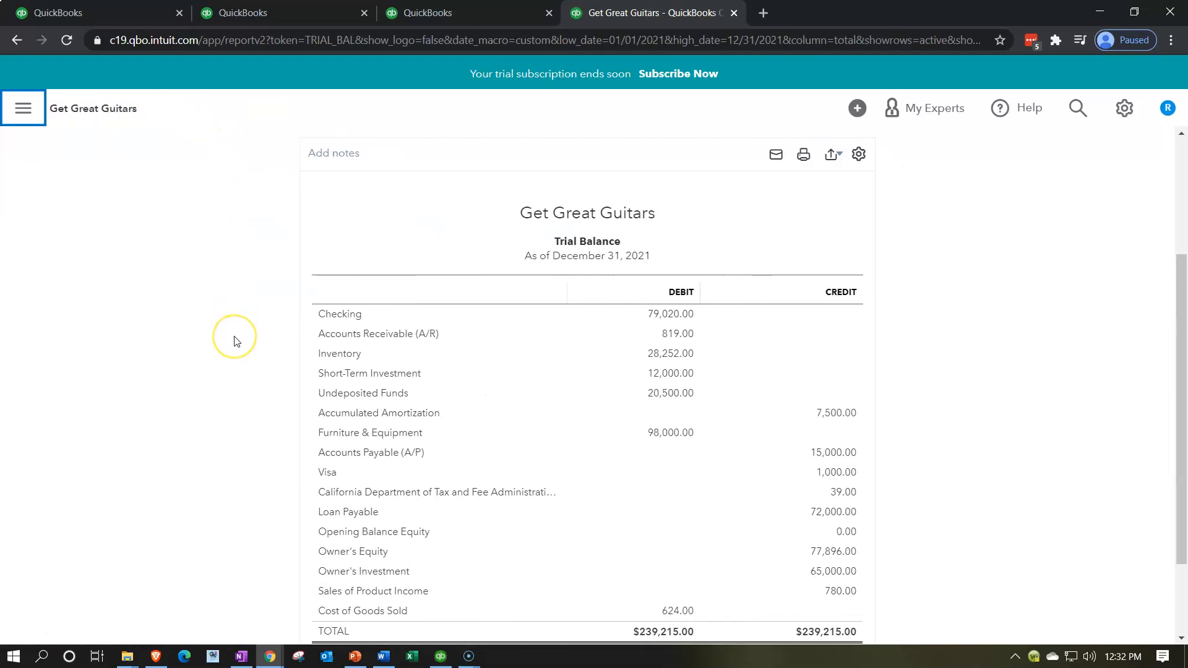
pyautogui.hotkey('ctrl', '+')
pyautogui.hotkey('ctrl', '+')
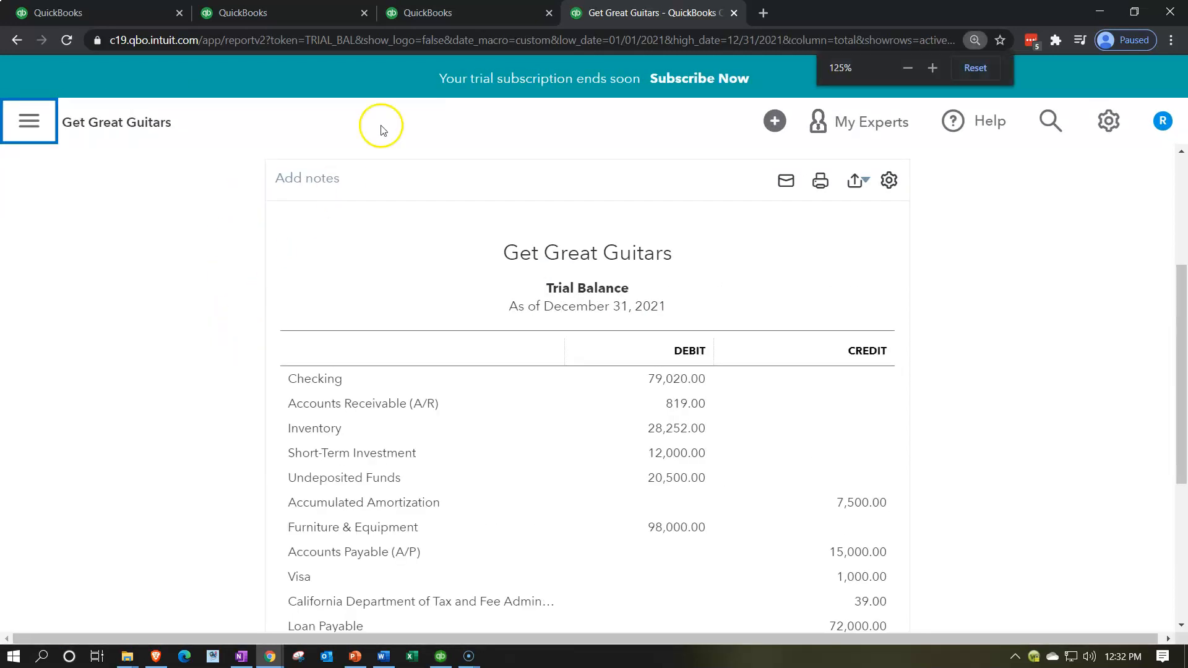
# - Open the favorite Profit and Loss report in the third browser tab and hide the navigation menu
pyautogui.click(459, 16)
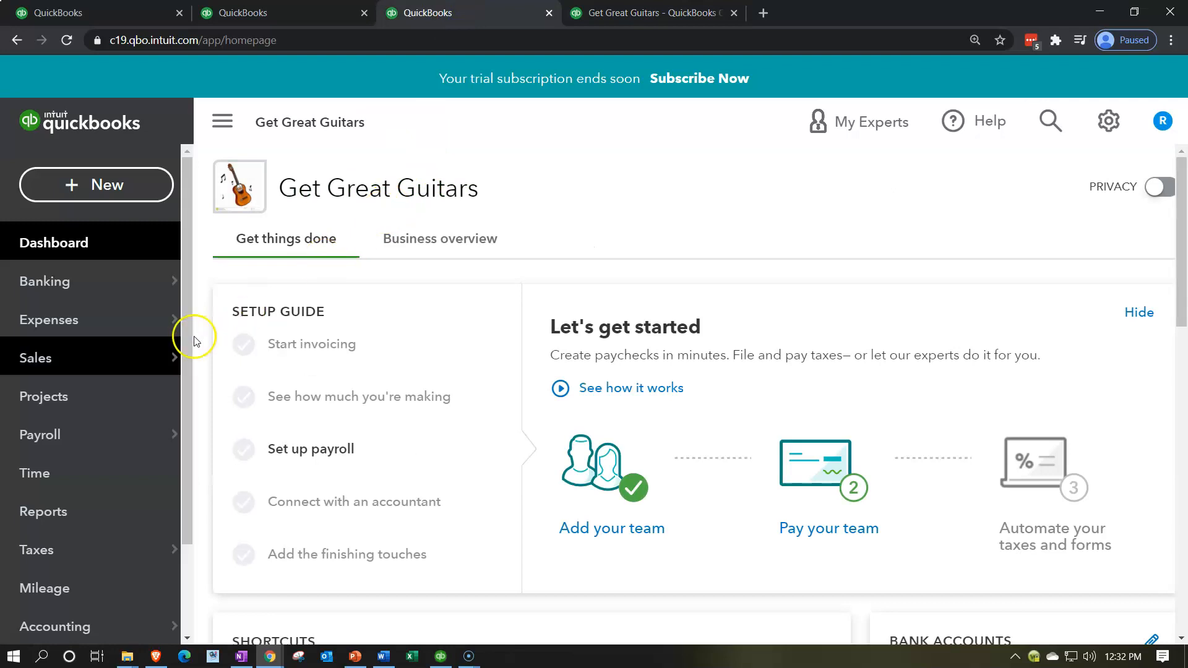
pyautogui.click(113, 522)
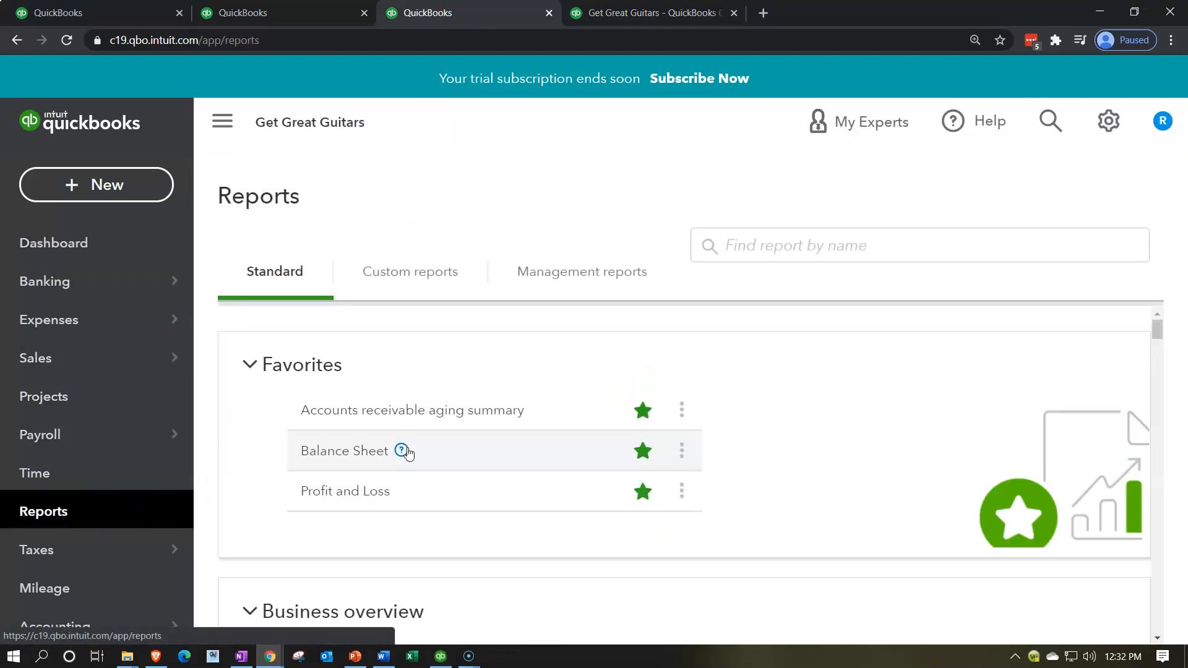
pyautogui.scroll(-1, 305, 548)
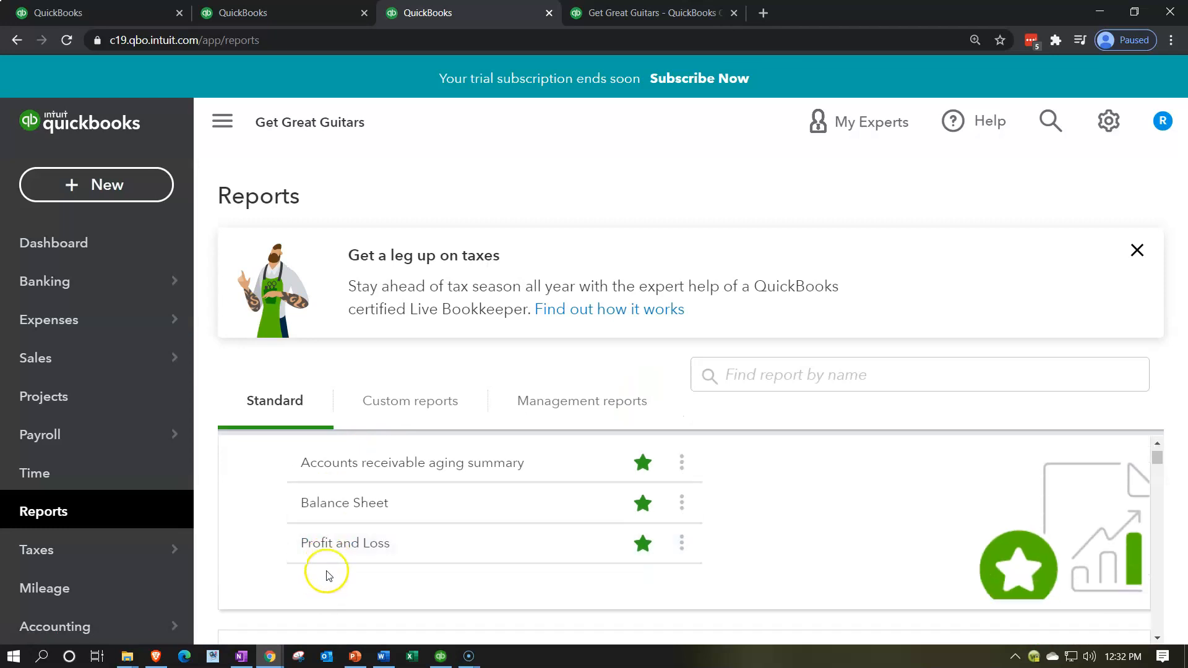
pyautogui.click(318, 543)
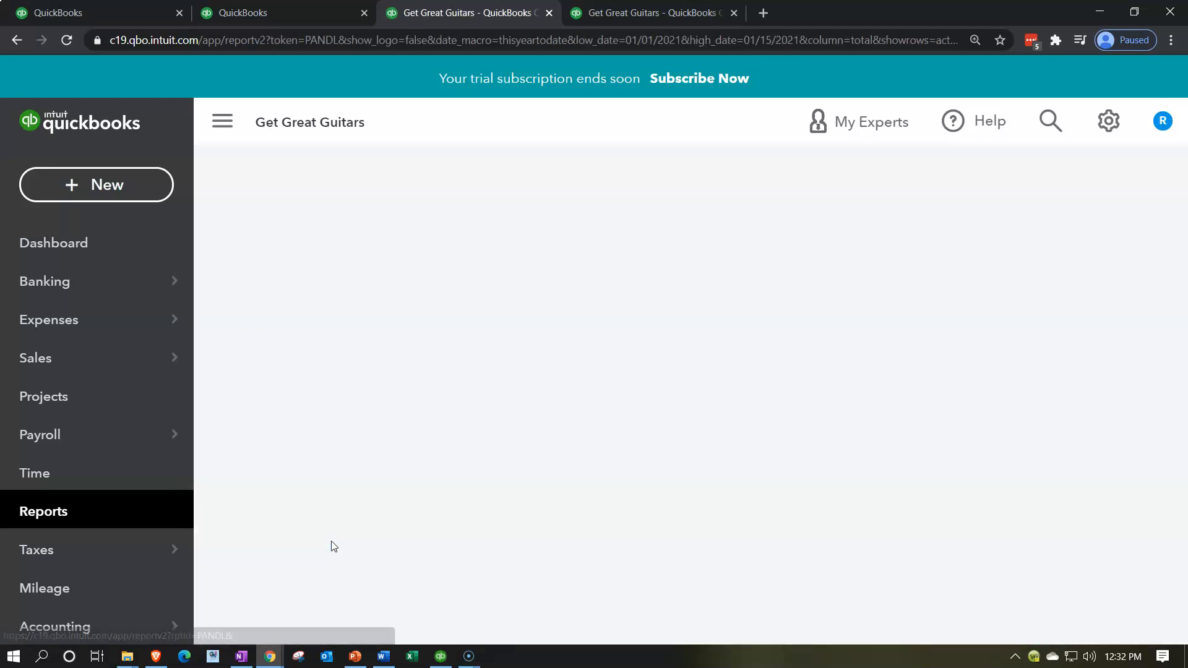
pyautogui.click(224, 132)
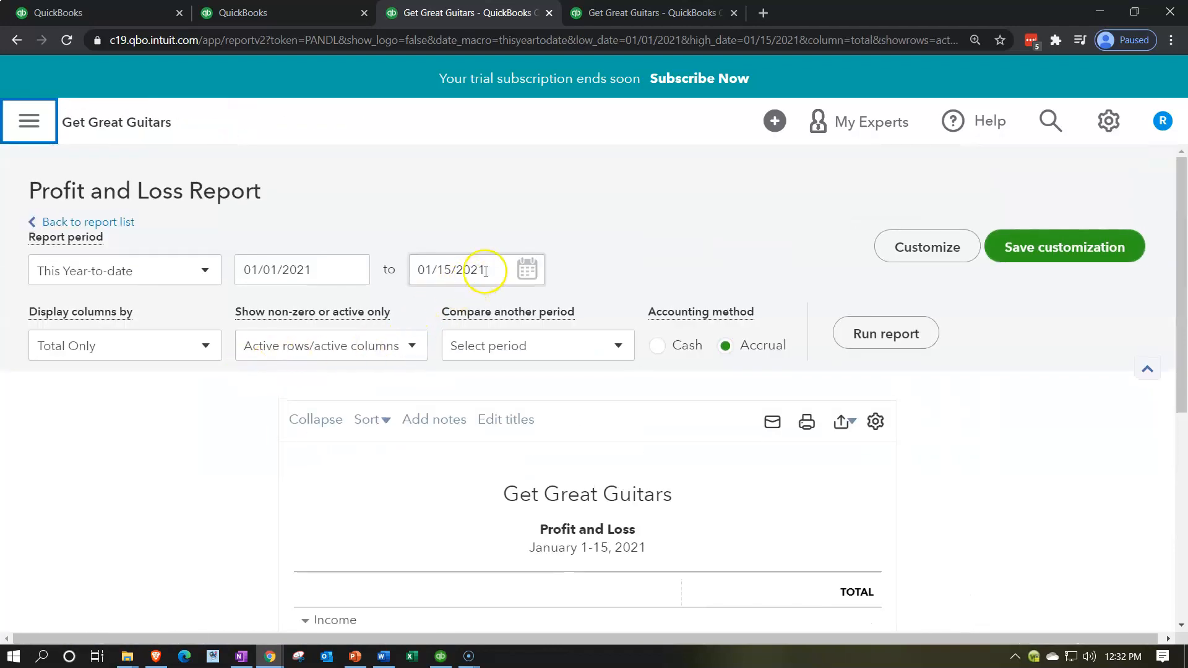
# - Set the Profit and Loss report's end date to 12/31/2021 and run the report
pyautogui.moveTo(484, 269); pyautogui.dragTo(389, 254)
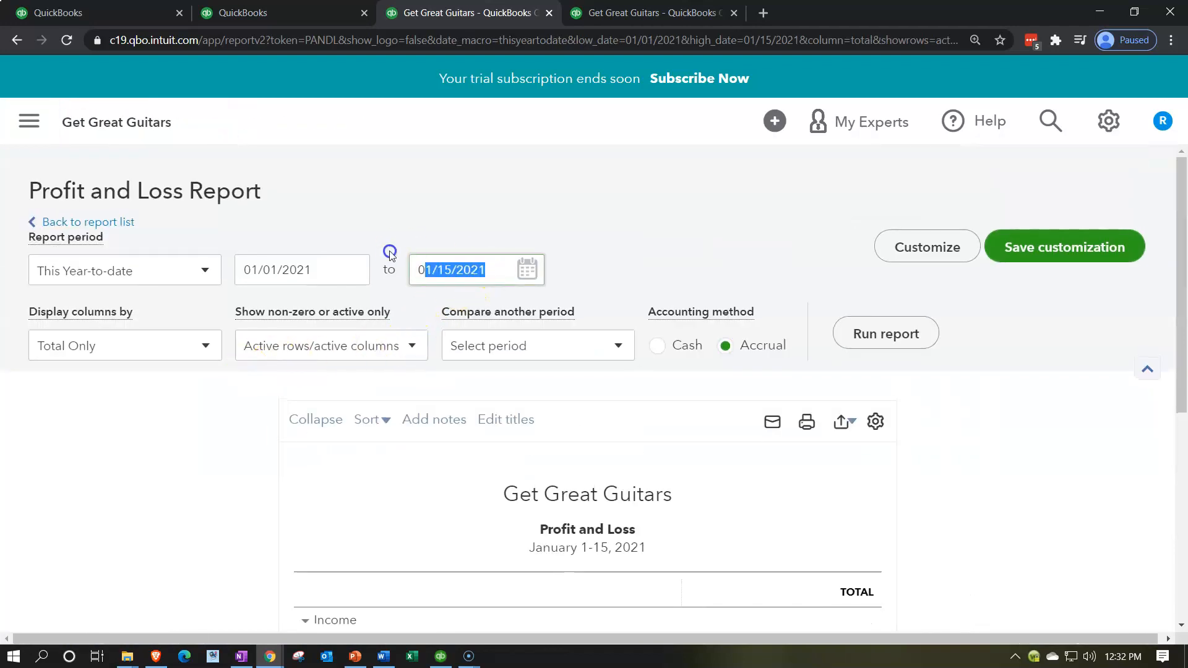
pyautogui.write('12/31/2021')
pyautogui.press('Tab')
pyautogui.click(872, 339)
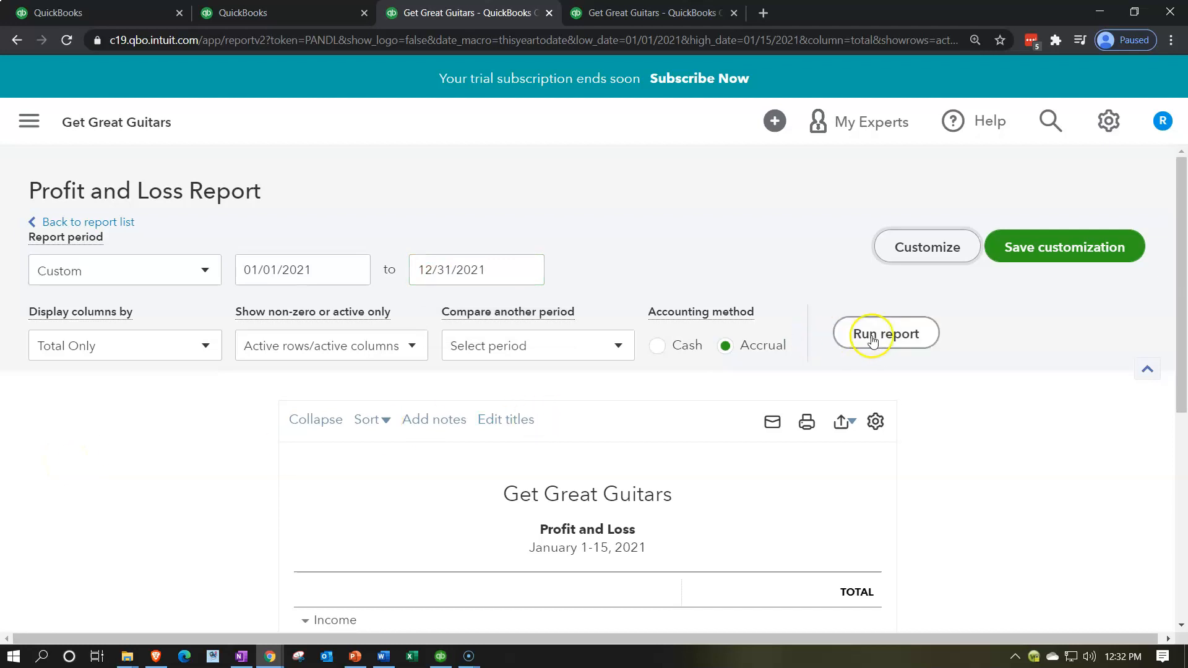
pyautogui.scroll(-4, 876, 338)
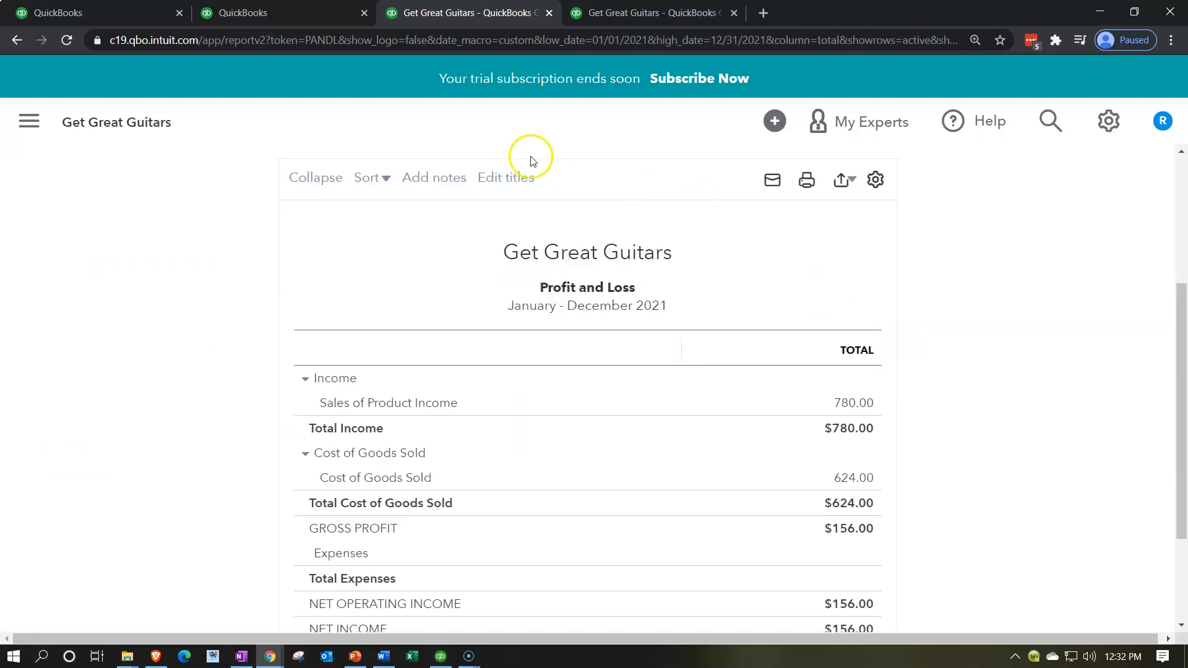
# - Open the favorite Balance Sheet report in the second browser tab and hide the navigation menu
pyautogui.click(323, 18)
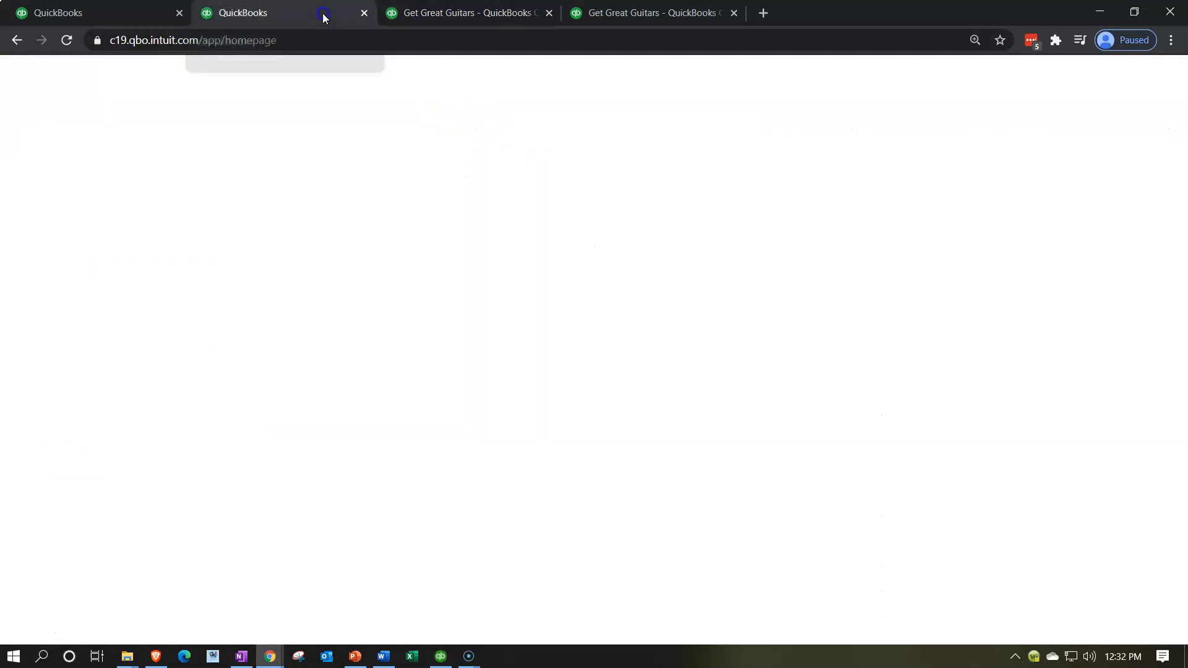
pyautogui.click(94, 516)
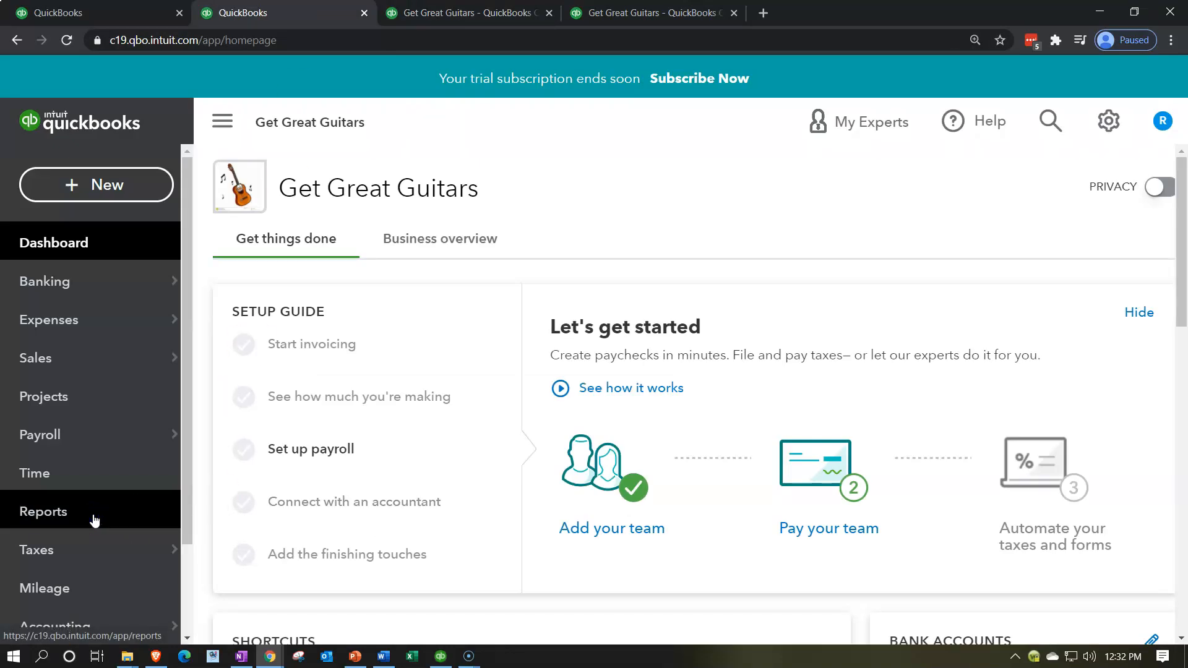
pyautogui.click(64, 514)
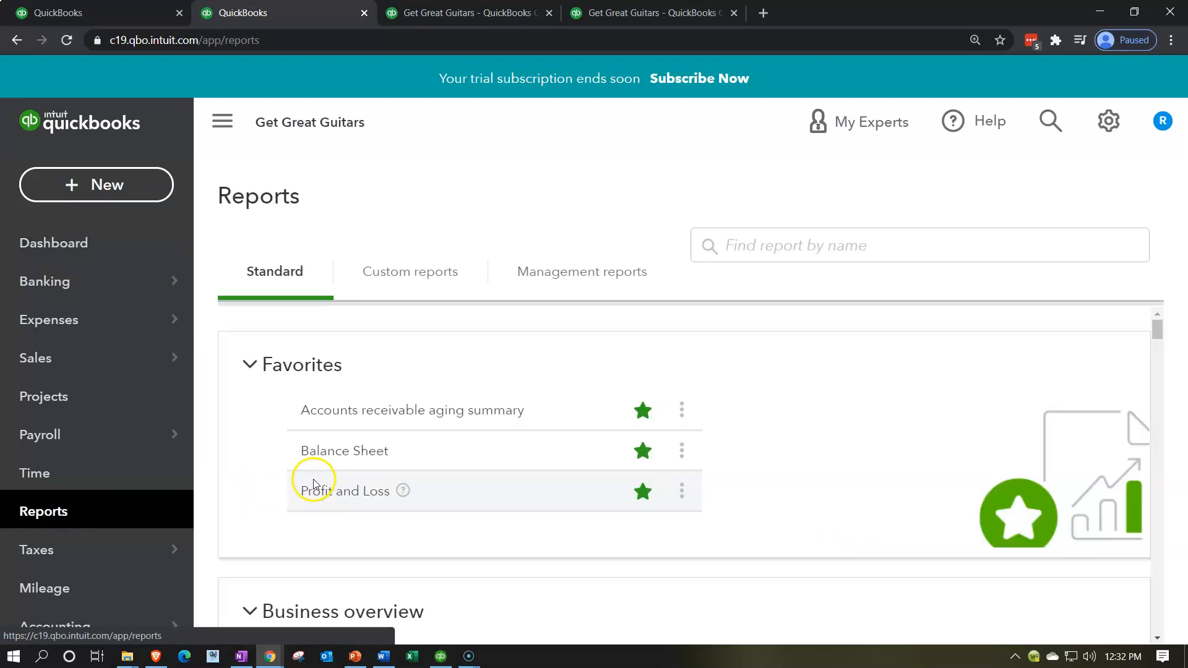
pyautogui.scroll(-2, 323, 482)
pyautogui.scroll(1, 321, 477)
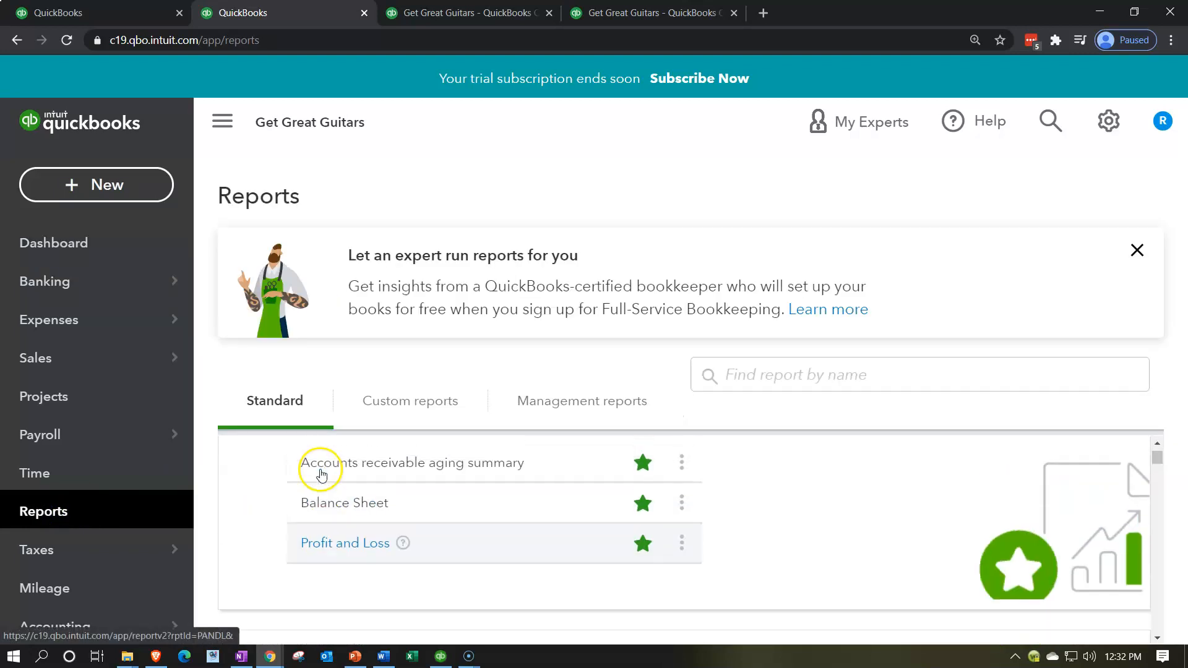
pyautogui.click(329, 517)
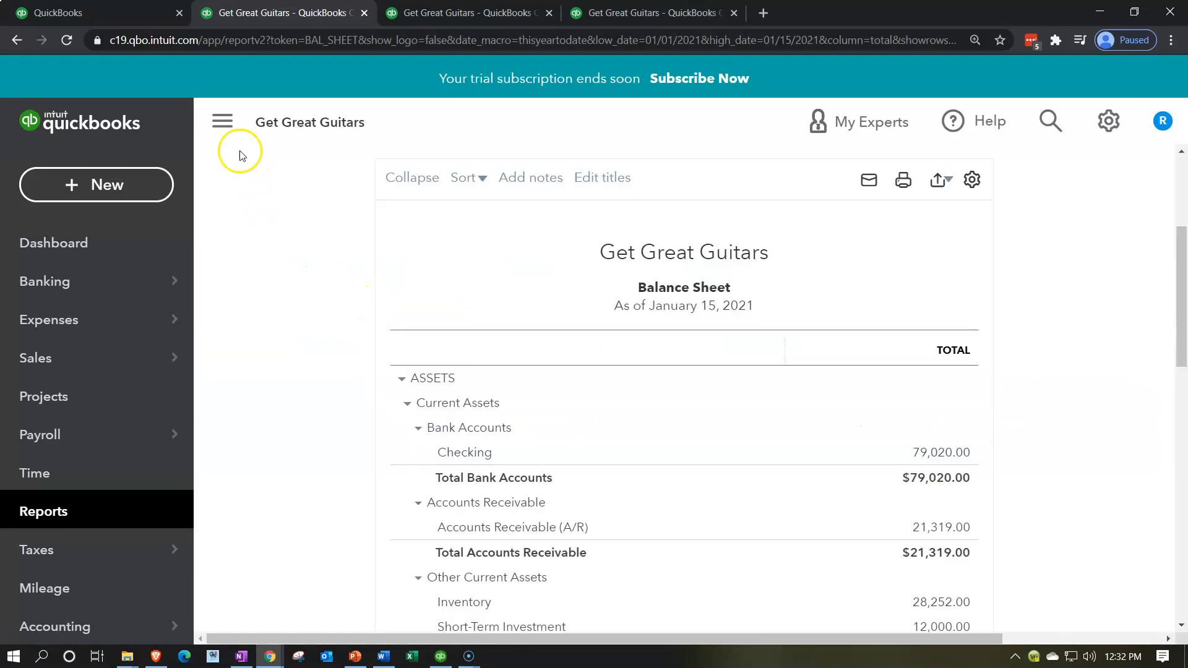
pyautogui.click(222, 120)
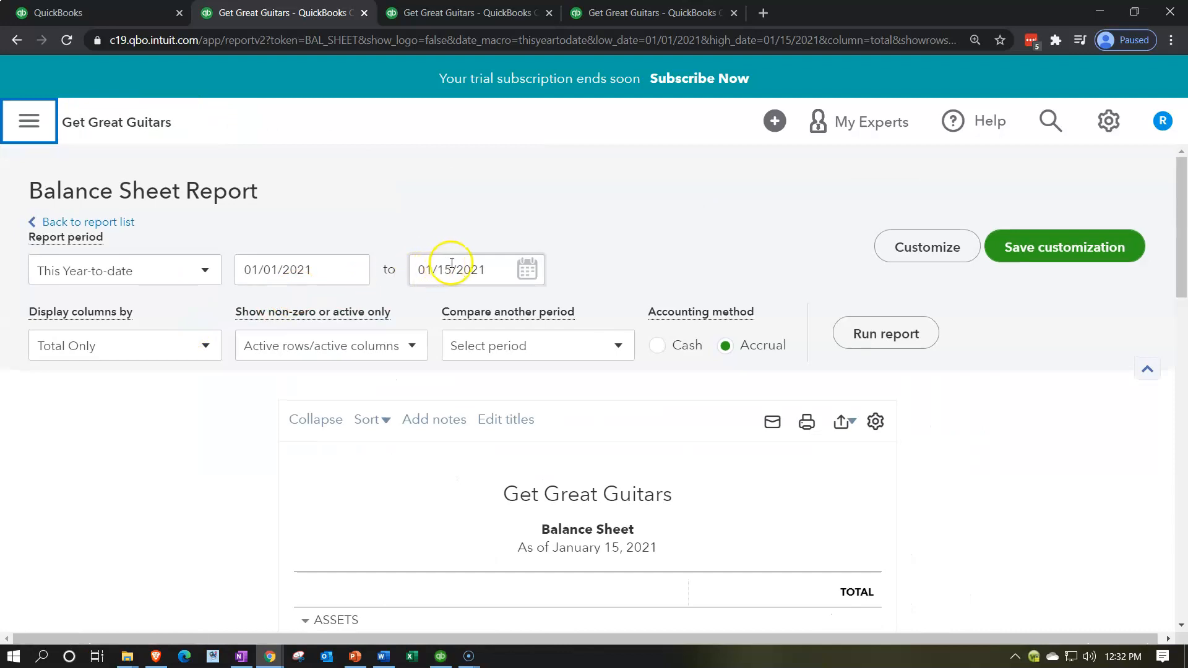
# - Set the Balance Sheet report's end date to 12/31/2021 and run the report
pyautogui.click(492, 263)
pyautogui.write('123121')
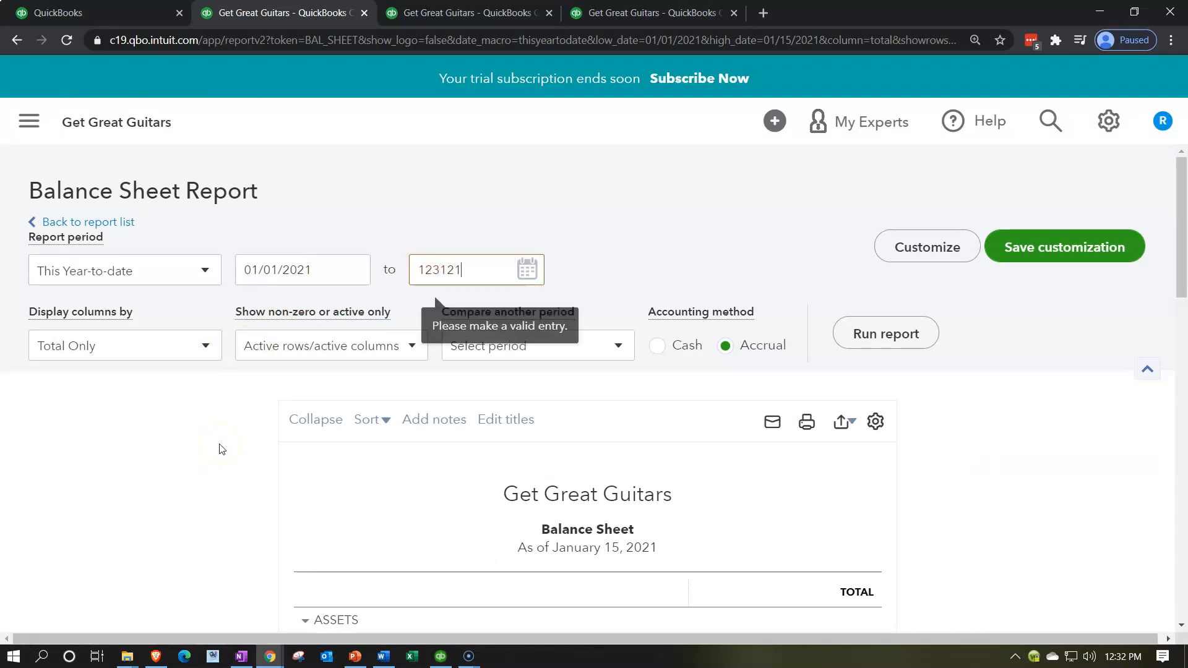
pyautogui.click(221, 449)
pyautogui.click(898, 338)
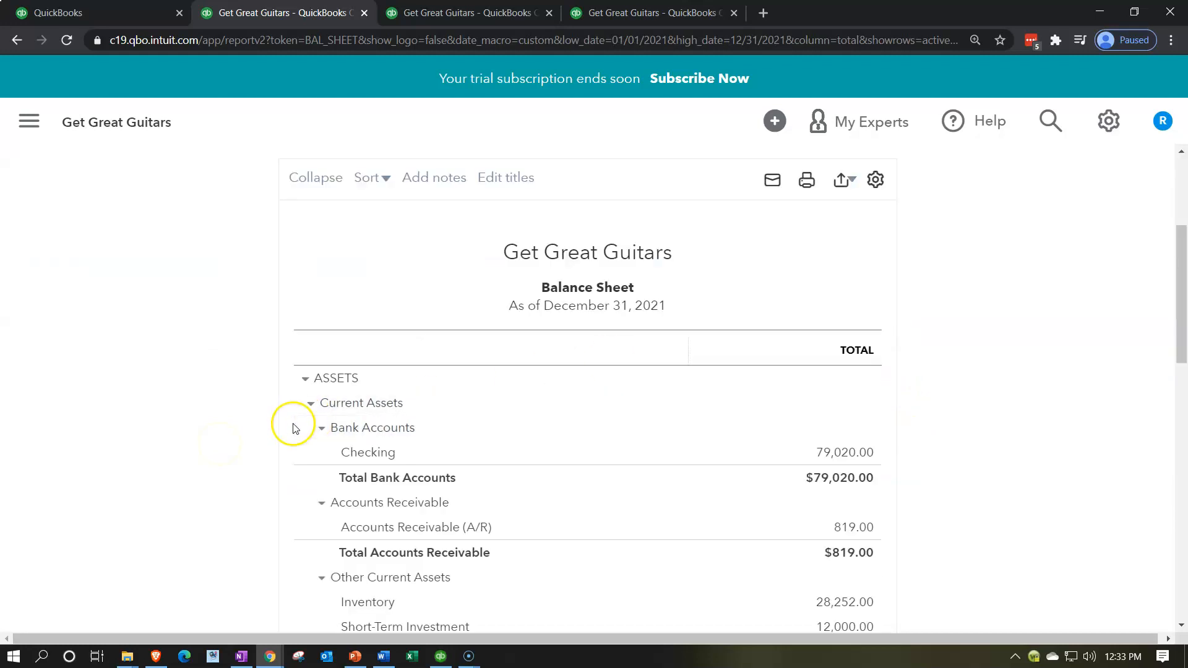
pyautogui.scroll(-1, 290, 430)
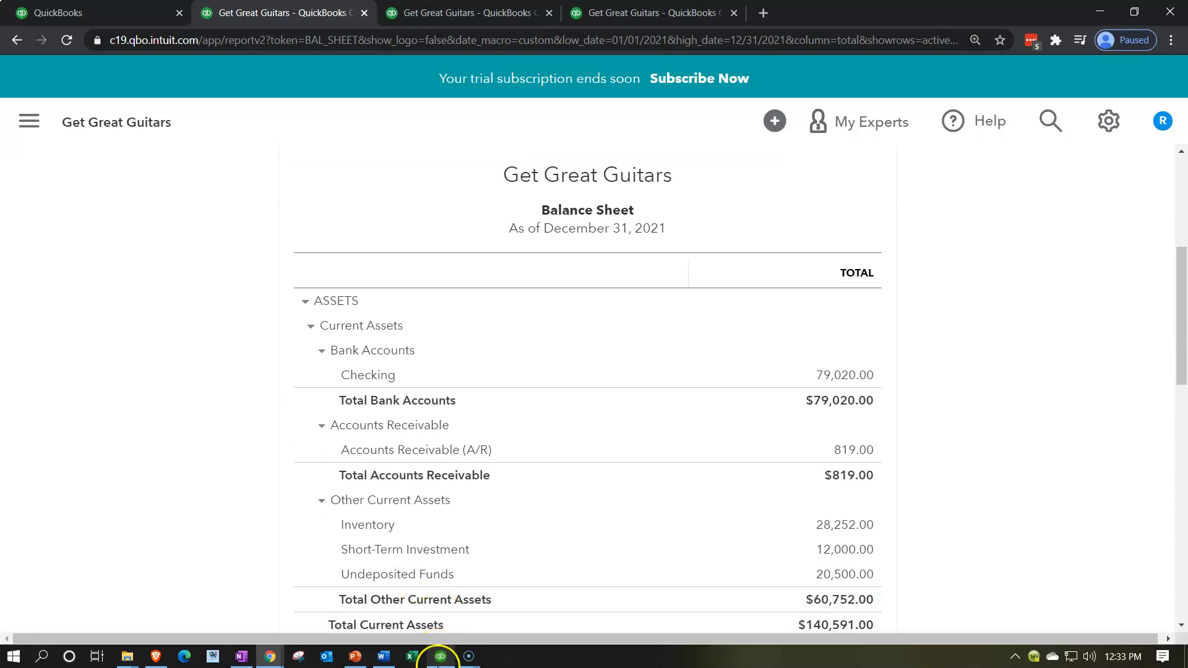
# - Switch to QuickBooks Desktop to look over its home page flowchart, and return to the Balance Sheet in the browser
pyautogui.click(440, 658)
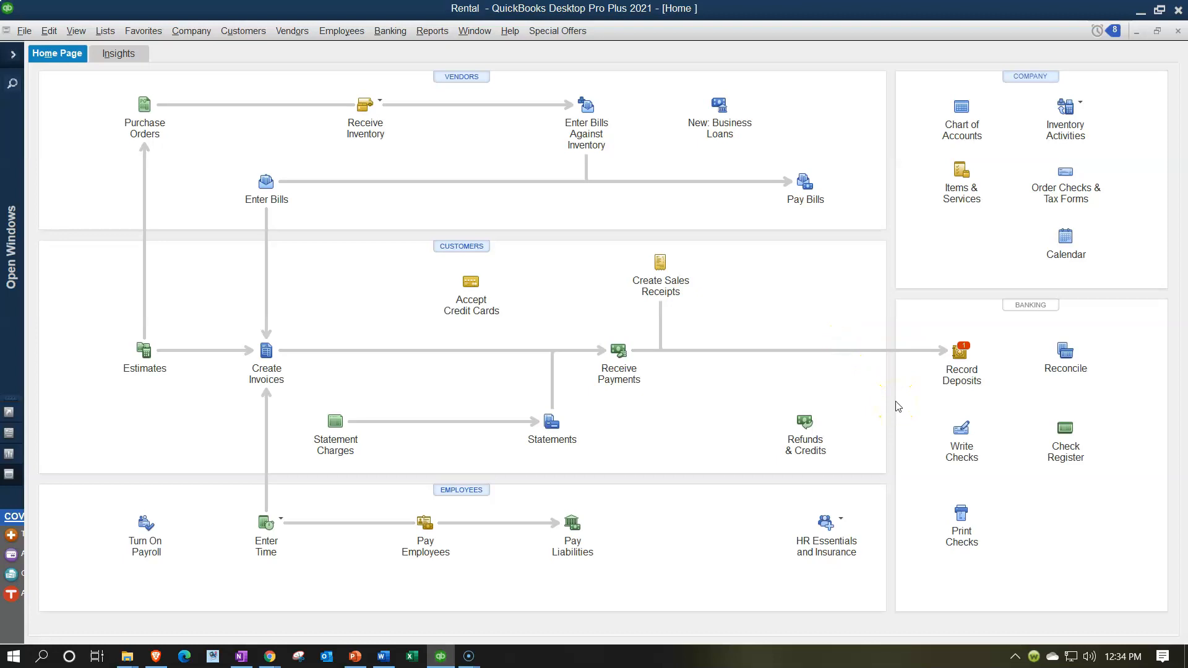
pyautogui.click(1139, 11)
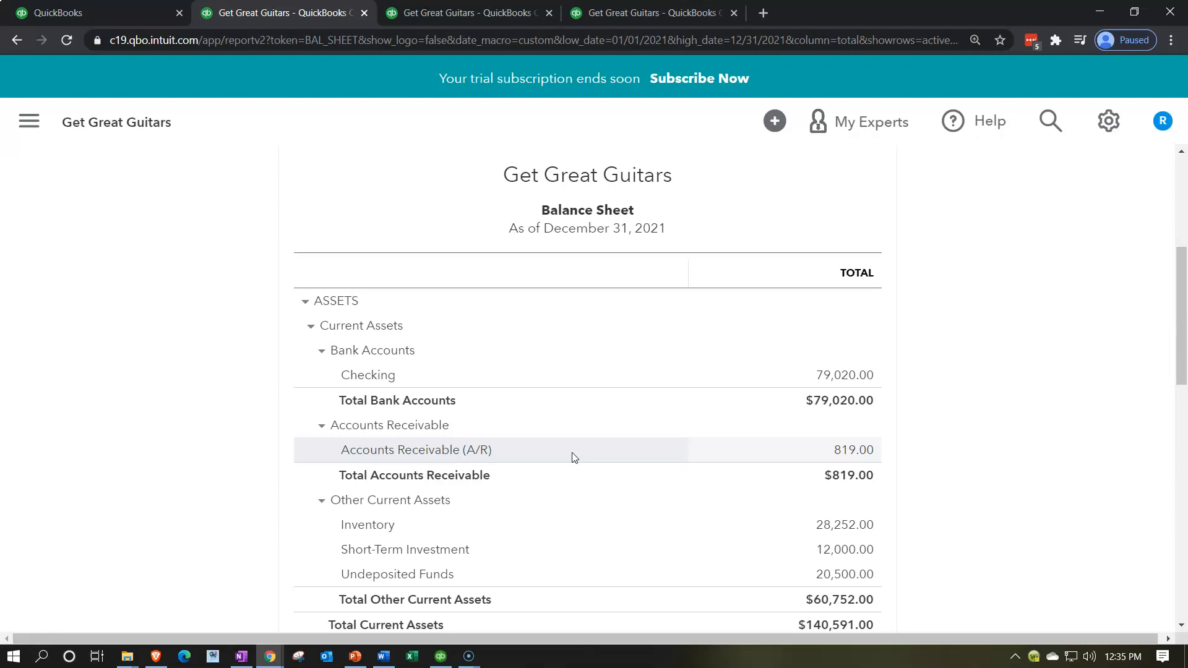
pyautogui.click(583, 384)
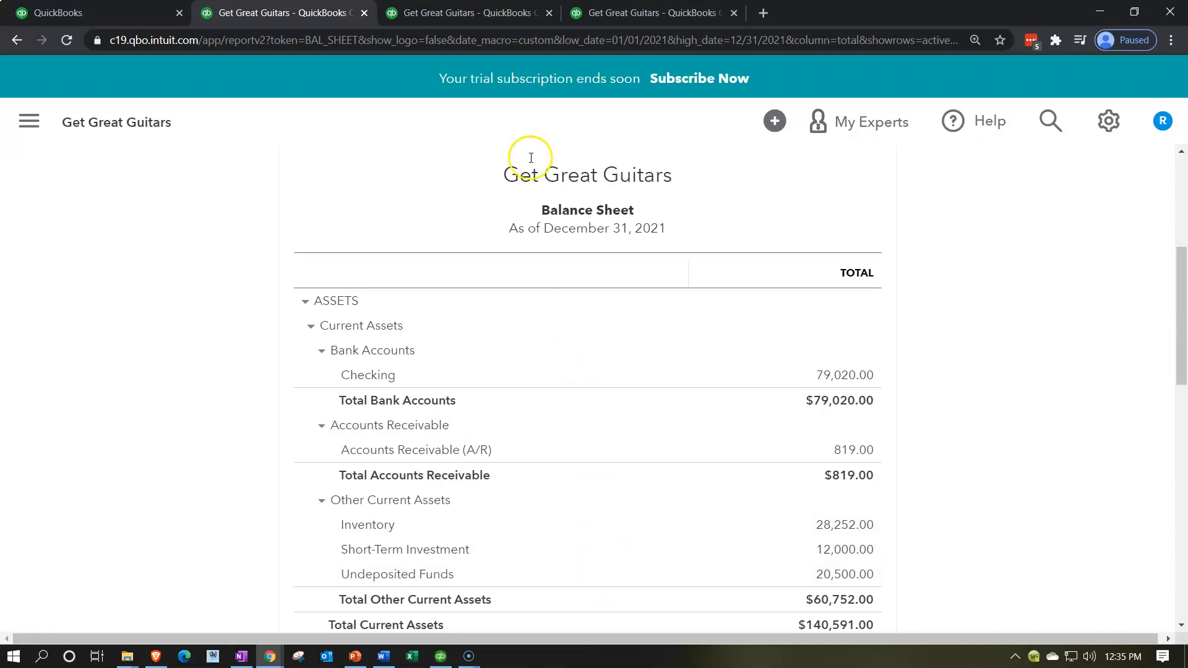
# - Examine the income in the Profit and Loss report and the liabilities section of the Balance Sheet
pyautogui.click(470, 15)
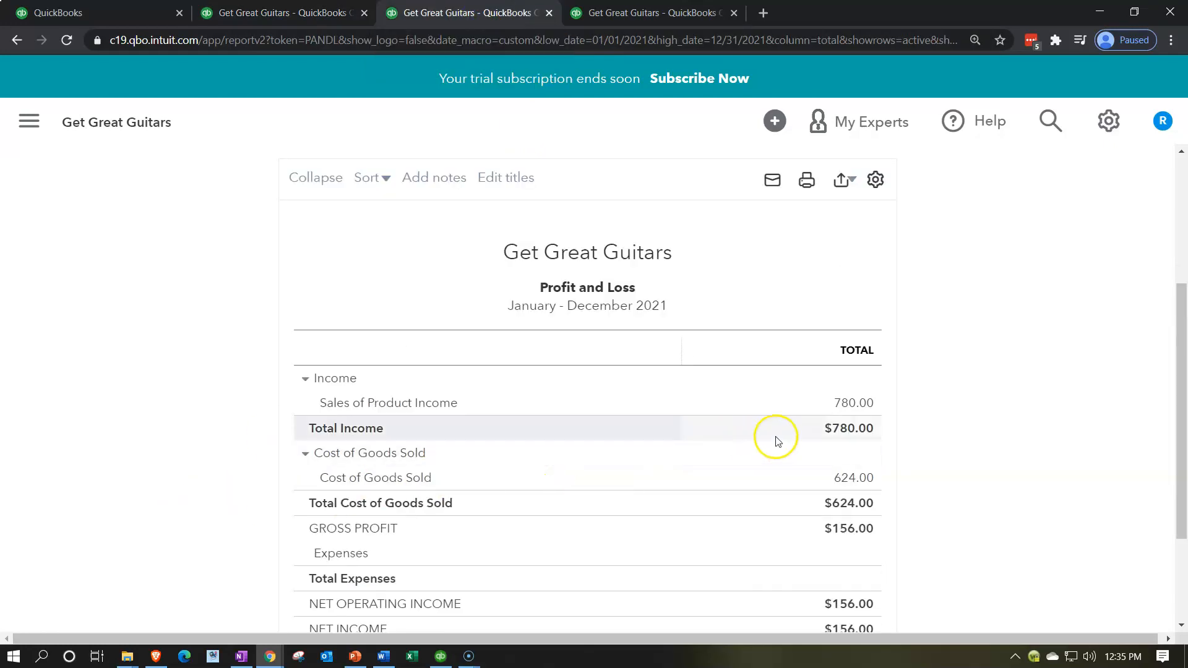
pyautogui.click(839, 413)
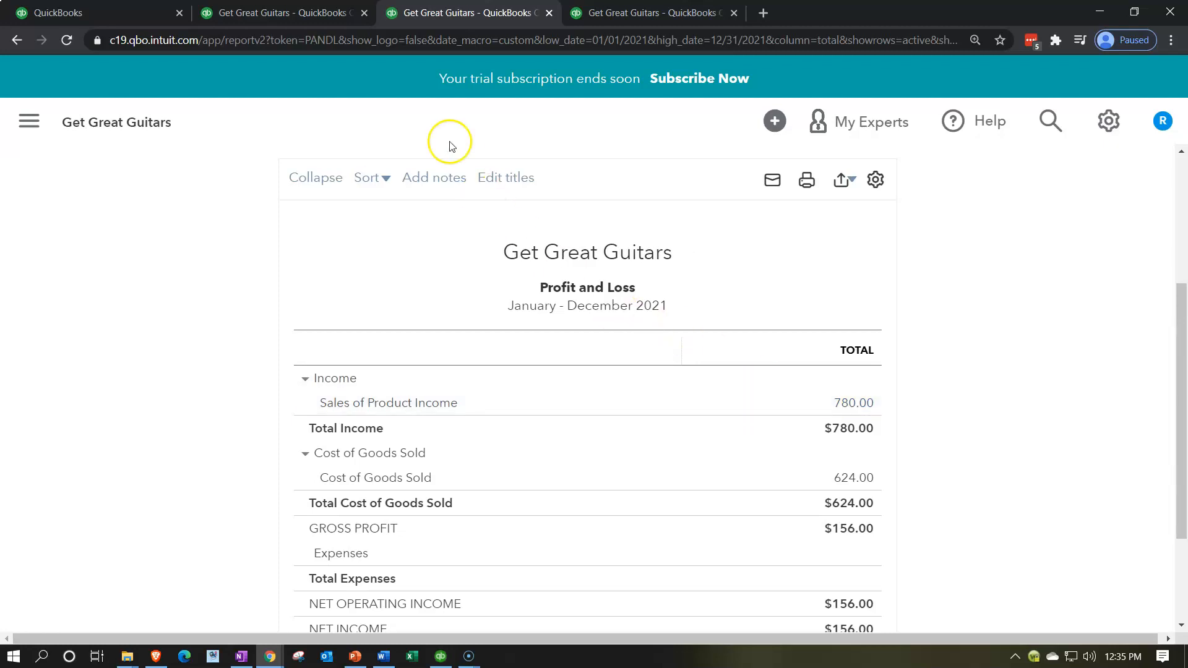
pyautogui.click(320, 17)
pyautogui.scroll(-8, 247, 443)
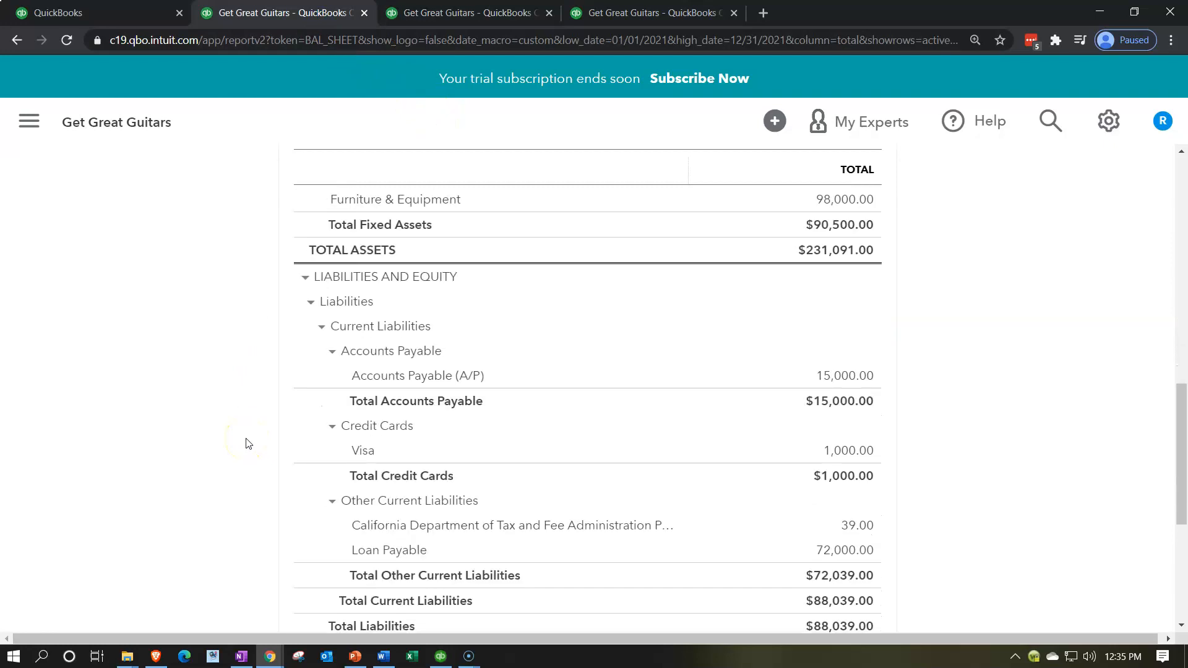
# - Review the liabilities and current assets on the Balance Sheet and the income and cost of goods sold on the Profit and Loss
pyautogui.scroll(-1, 248, 443)
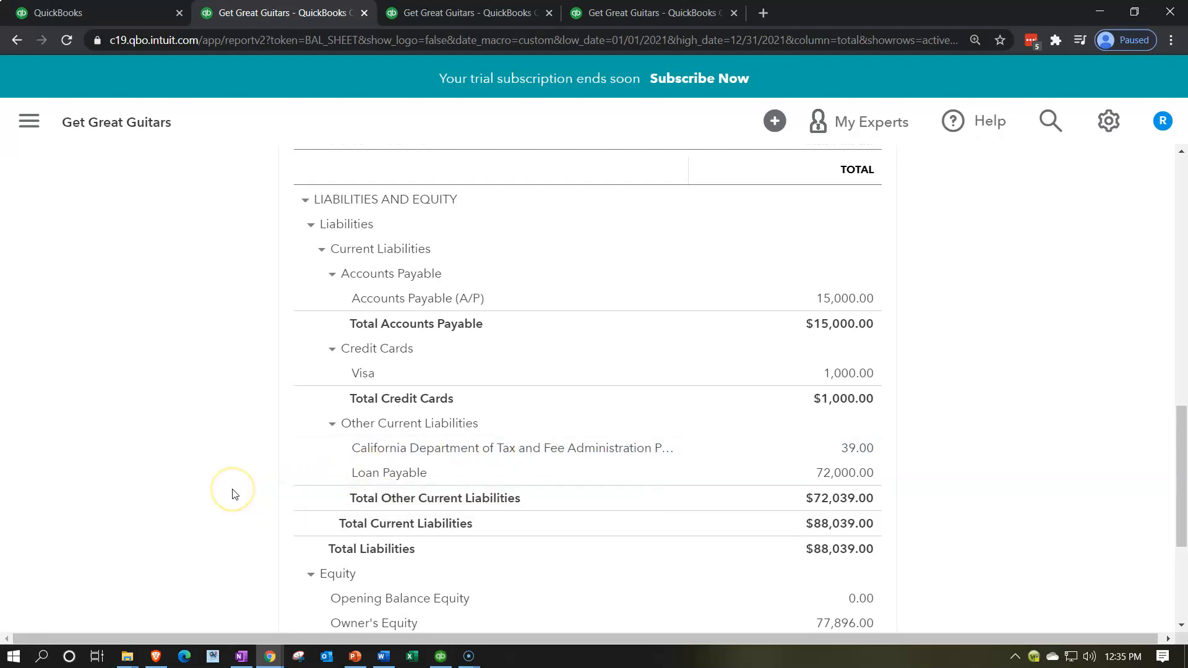
pyautogui.scroll(5, 235, 494)
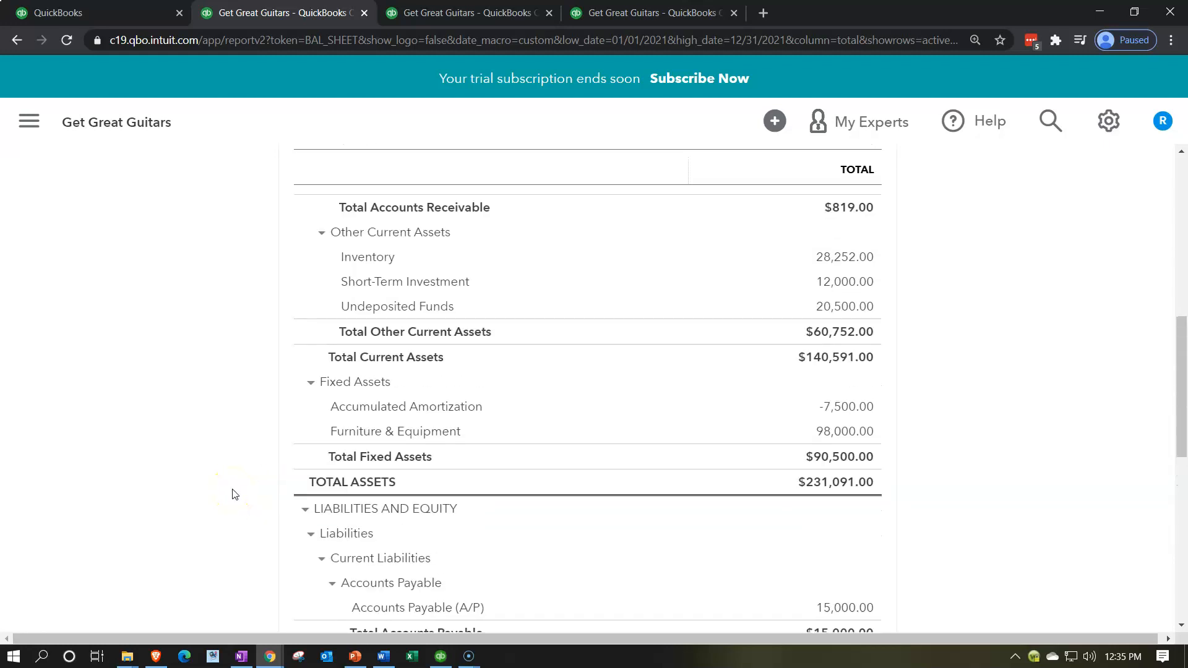
pyautogui.scroll(1, 234, 493)
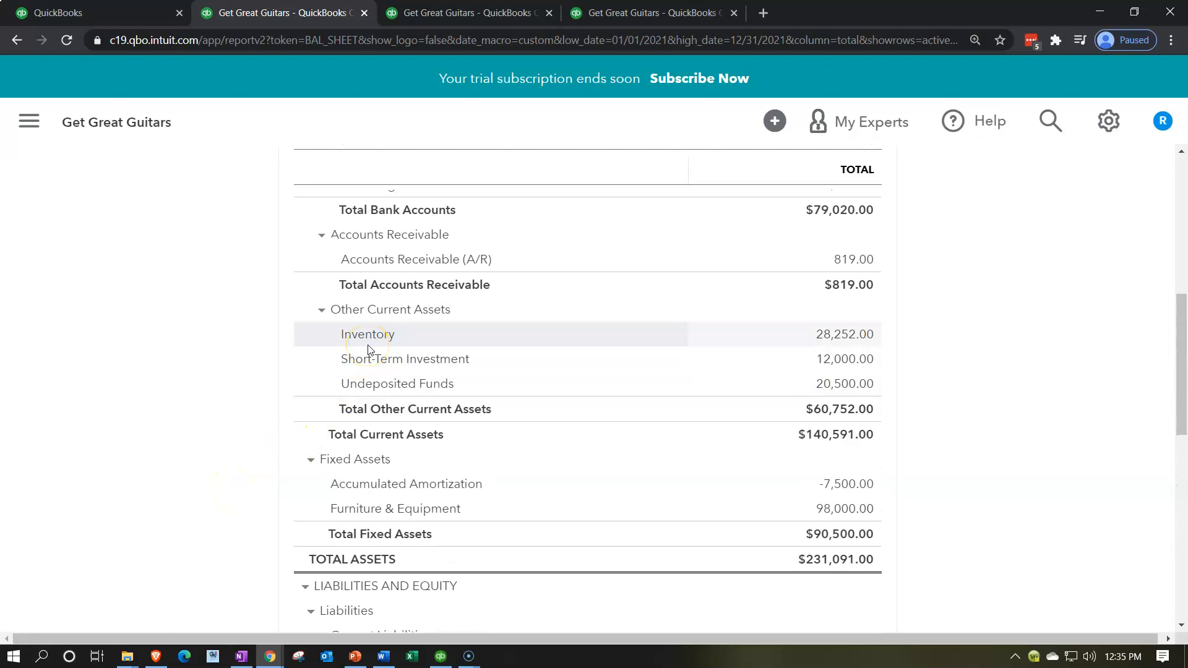
pyautogui.click(471, 20)
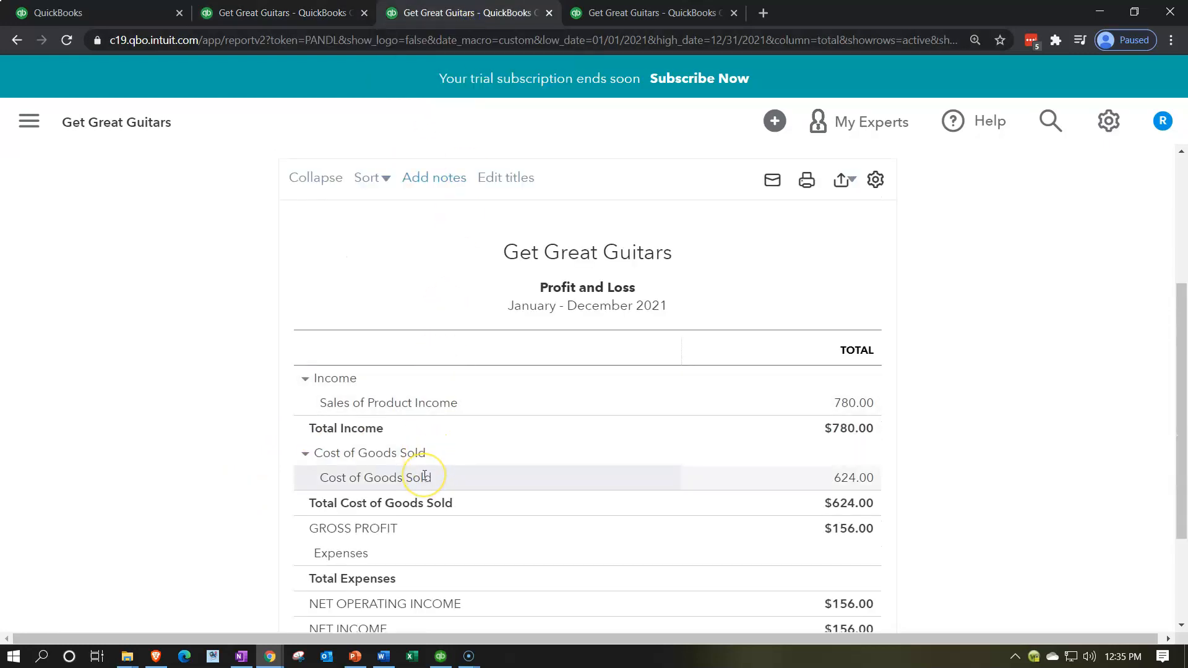
pyautogui.click(317, 17)
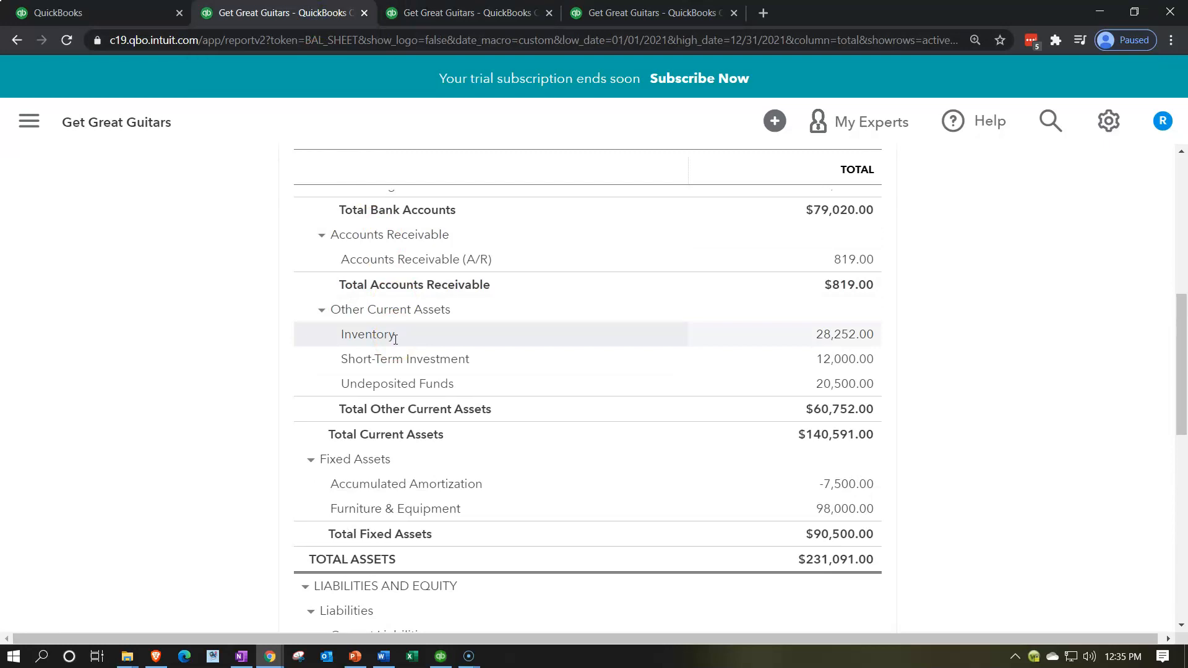
# - Return to the QuickBooks dashboard in the first browser tab and start a new sales receipt
pyautogui.click(139, 10)
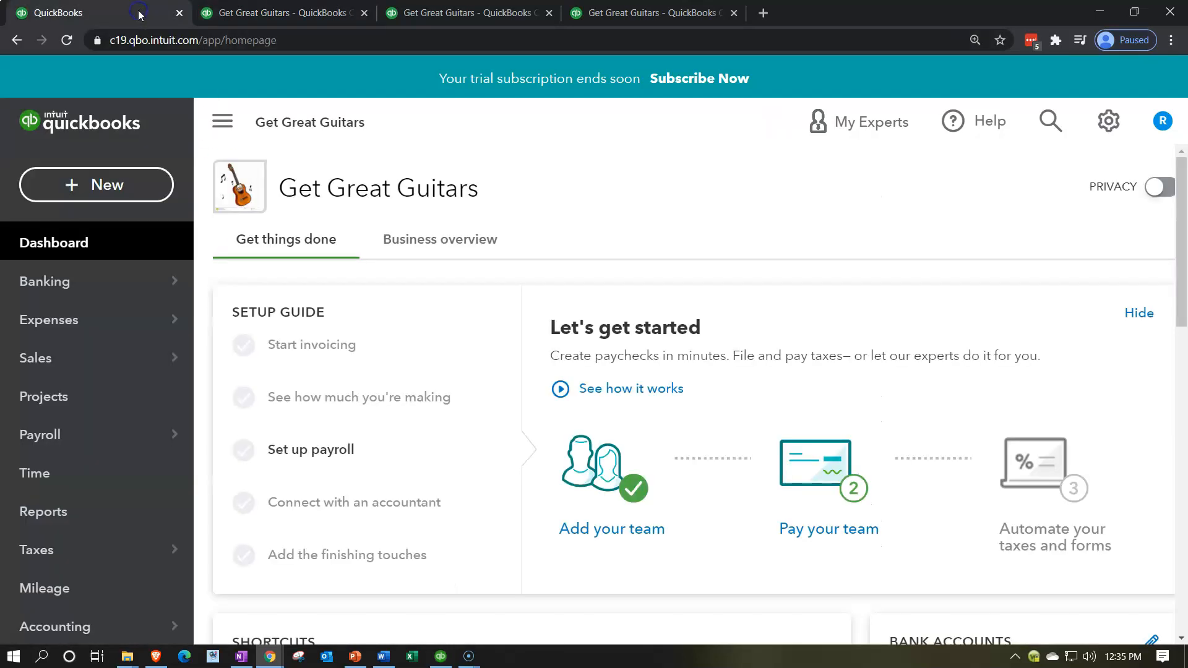
pyautogui.click(102, 187)
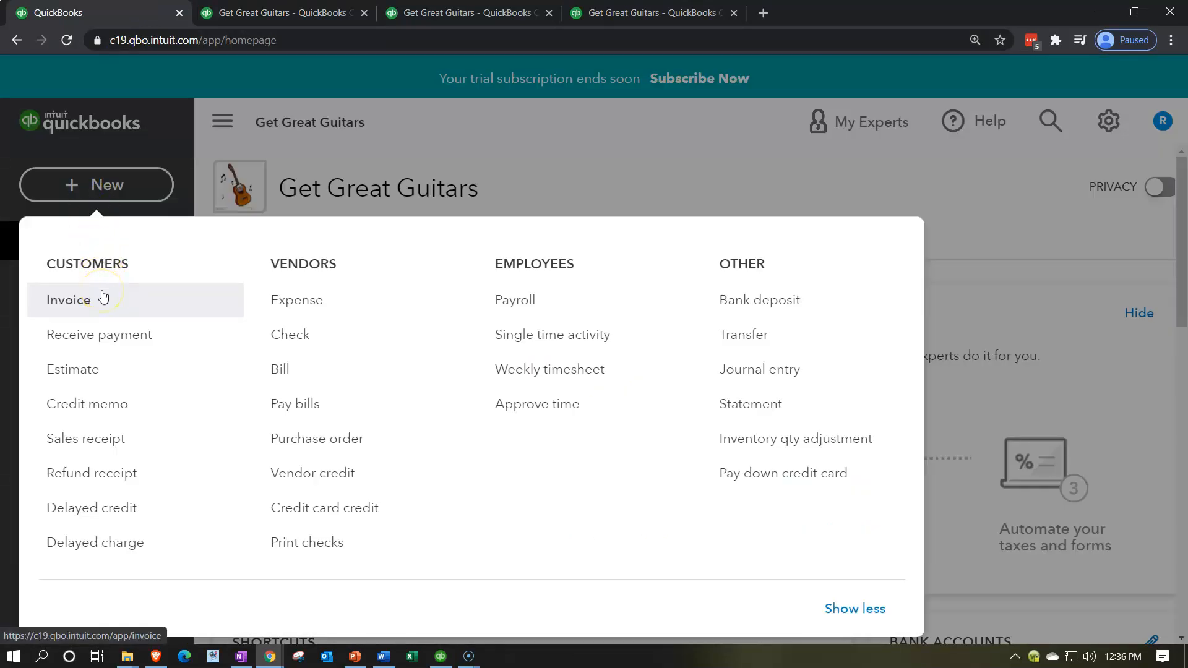
pyautogui.click(131, 445)
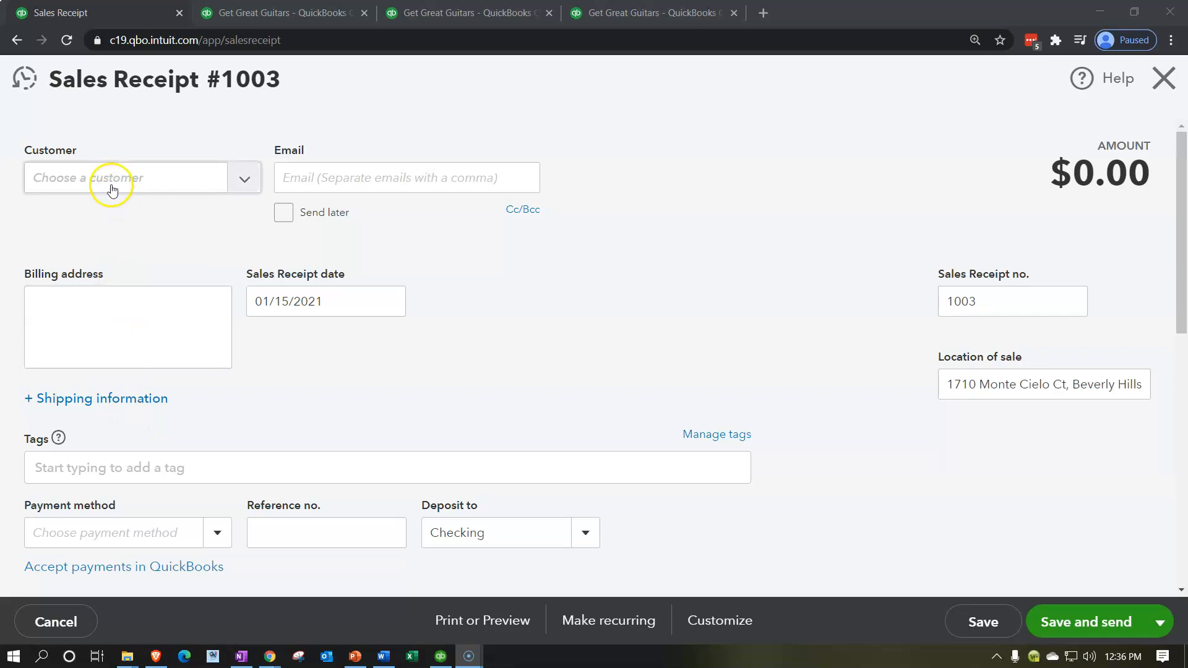
# - Add String Music as a new customer on the sales receipt and save it
pyautogui.click(106, 177)
pyautogui.write('String Mu')
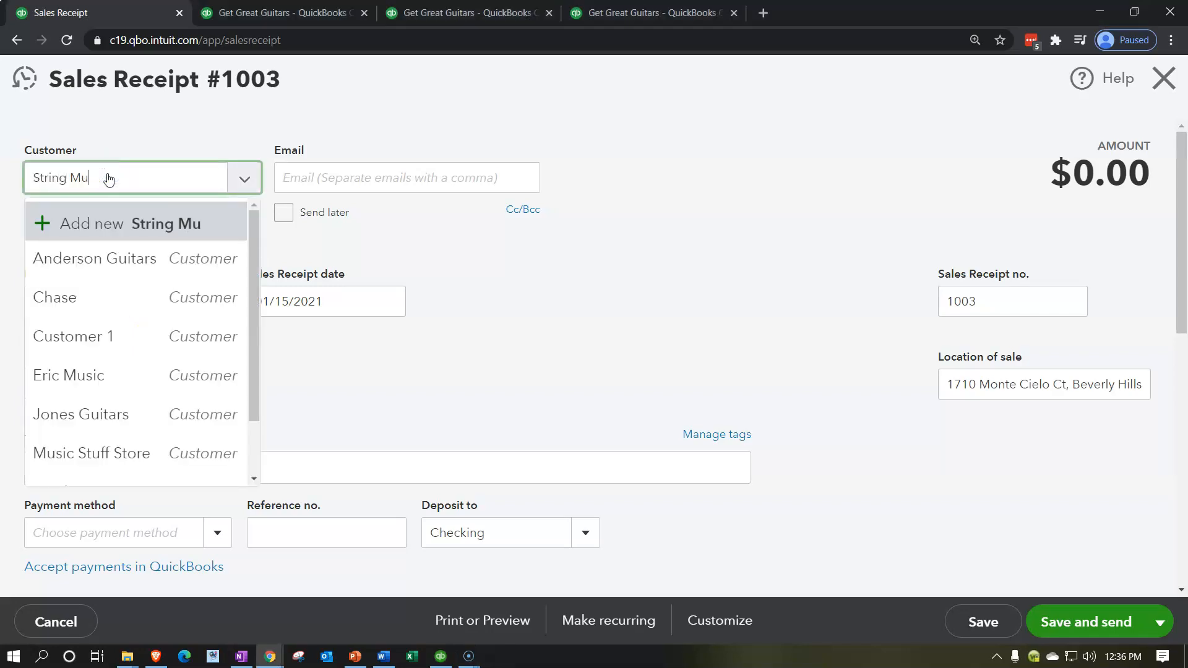
pyautogui.write('sic')
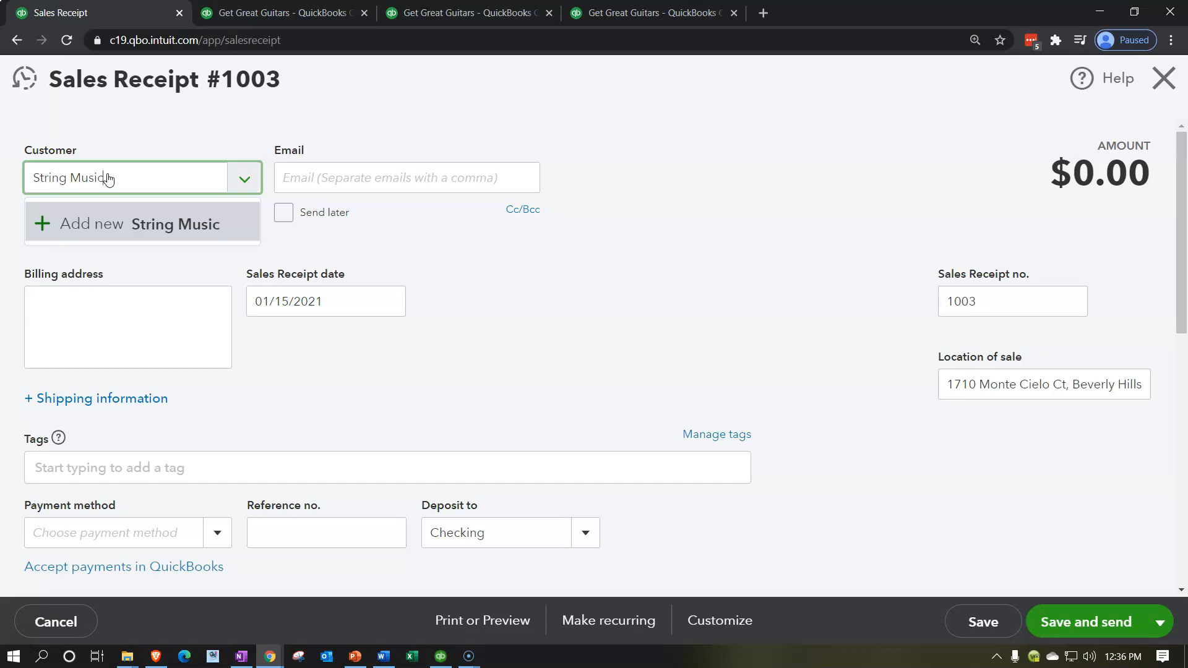
pyautogui.press('Tab')
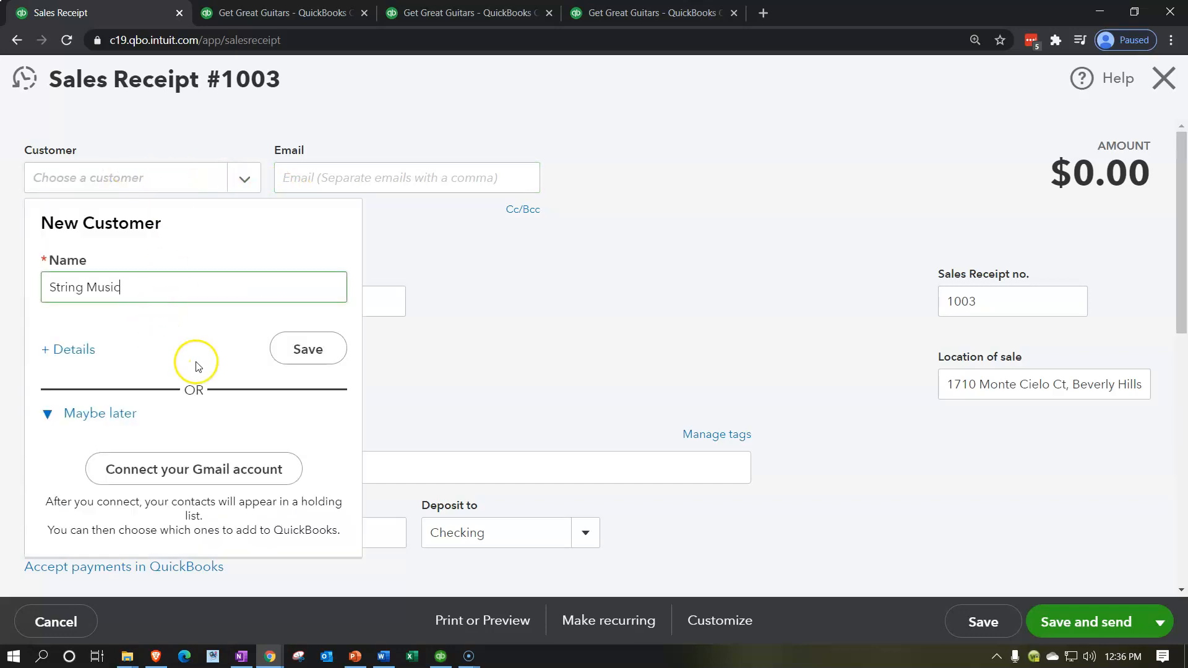
pyautogui.click(302, 360)
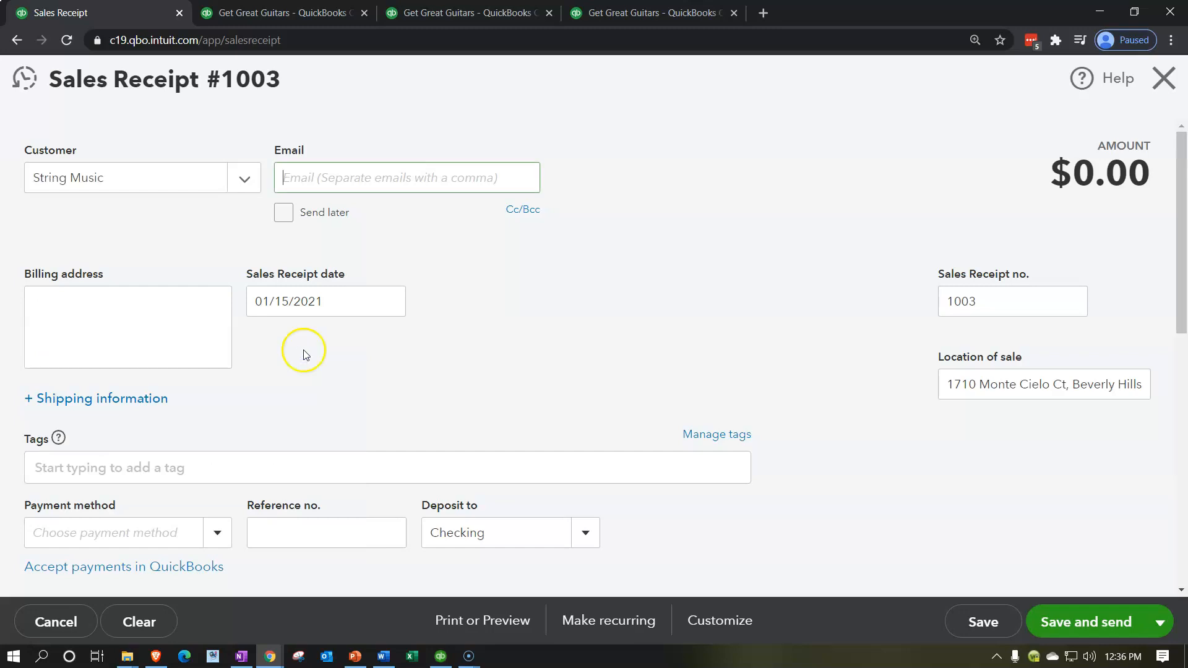
# - Leave the email blank and set the sales receipt date to 01/16/2021
pyautogui.click(358, 178)
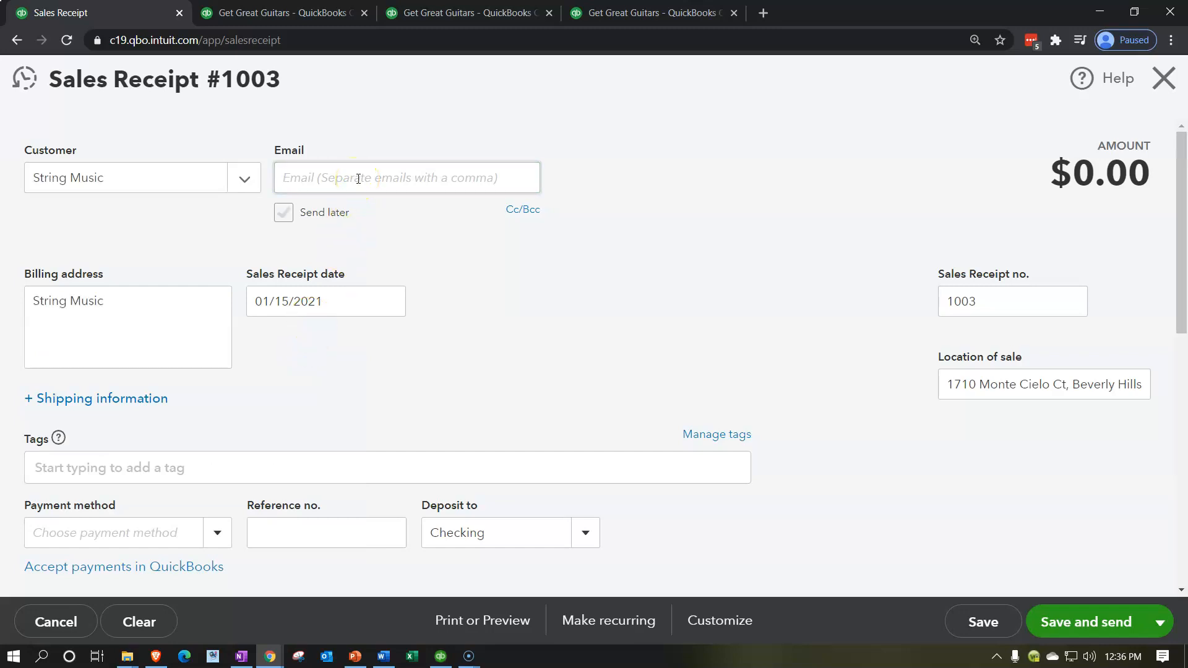
pyautogui.press('Tab')
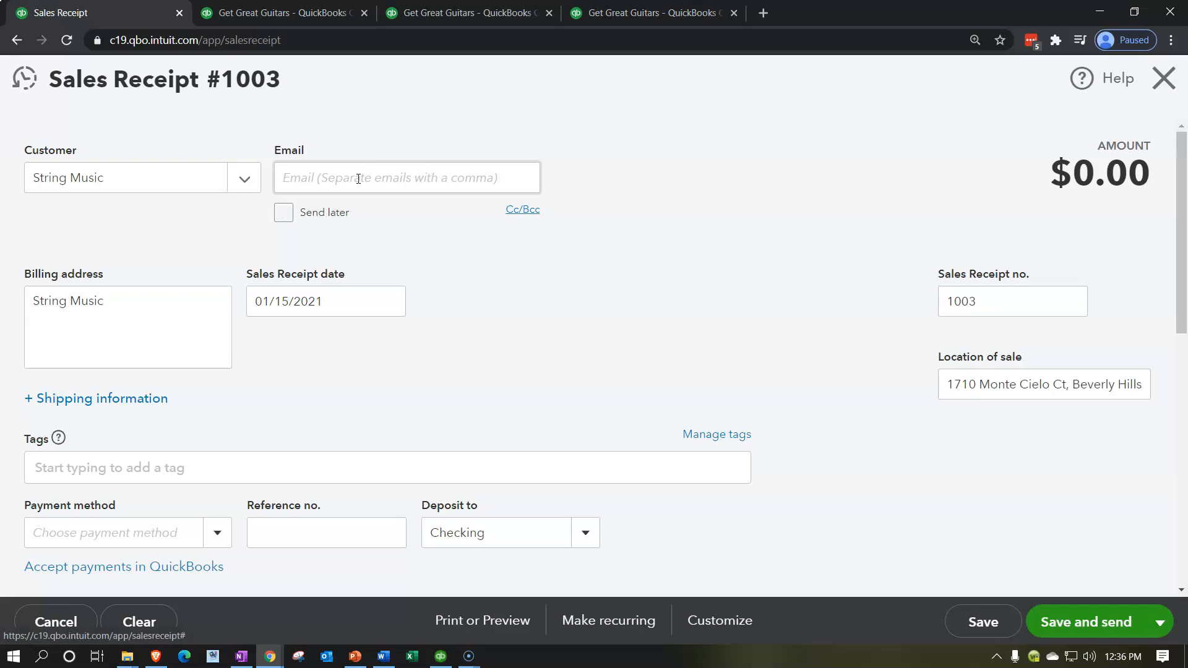
pyautogui.press('Tab')
pyautogui.press('Tab')
pyautogui.press('Tab')
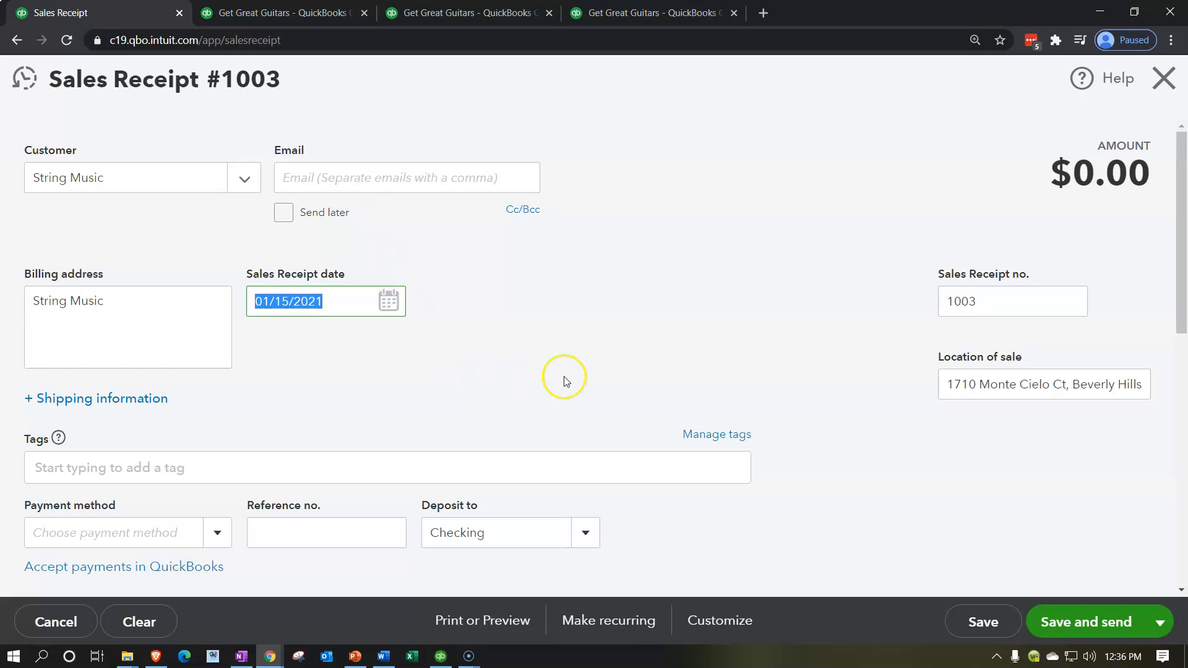
pyautogui.write('+')
pyautogui.press('Tab')
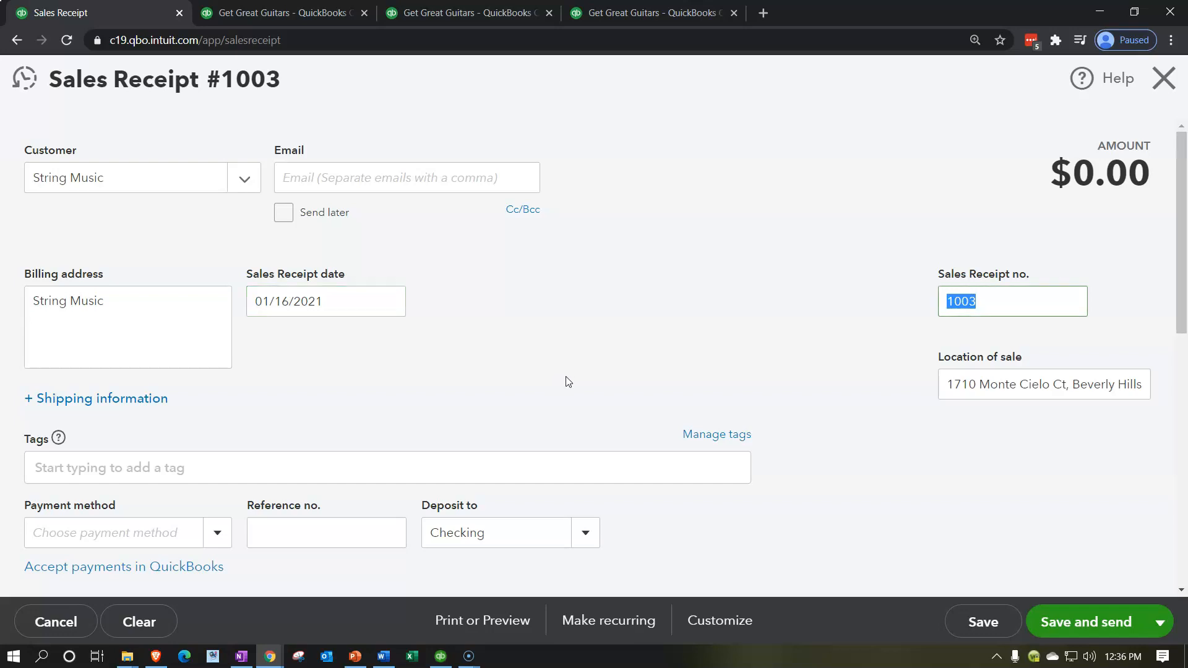
# - Keep the receipt number and location of sale, and set the payment method to Cash
pyautogui.press('Tab')
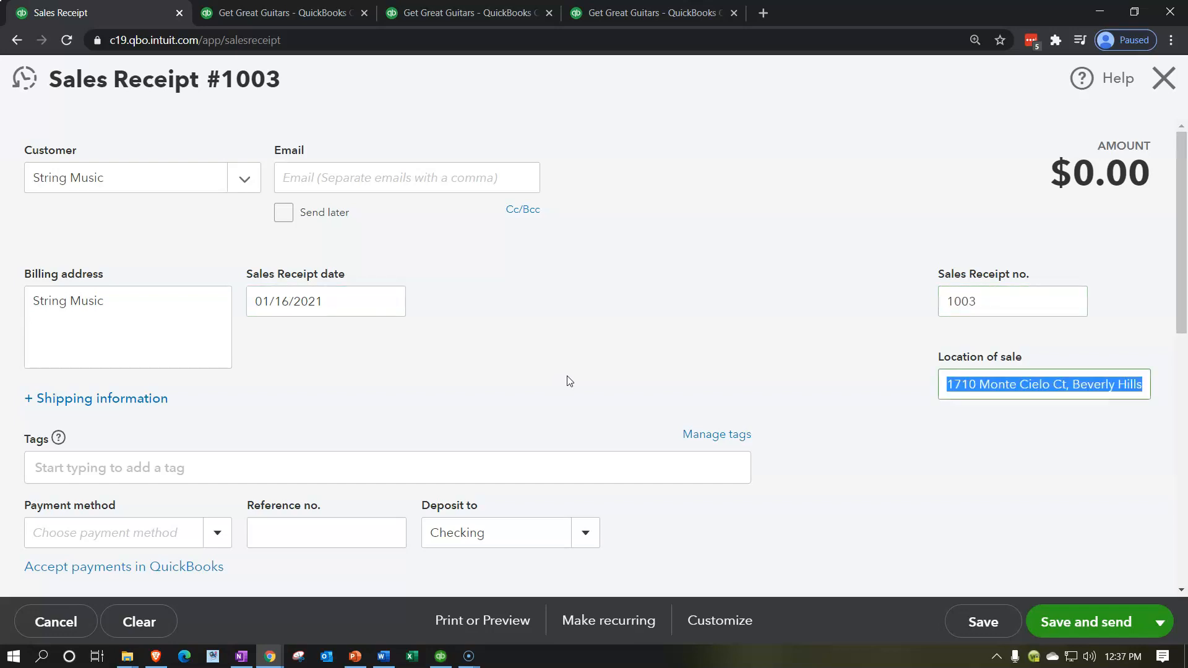
pyautogui.press('Tab')
pyautogui.press('Tab')
pyautogui.scroll(-2, 567, 376)
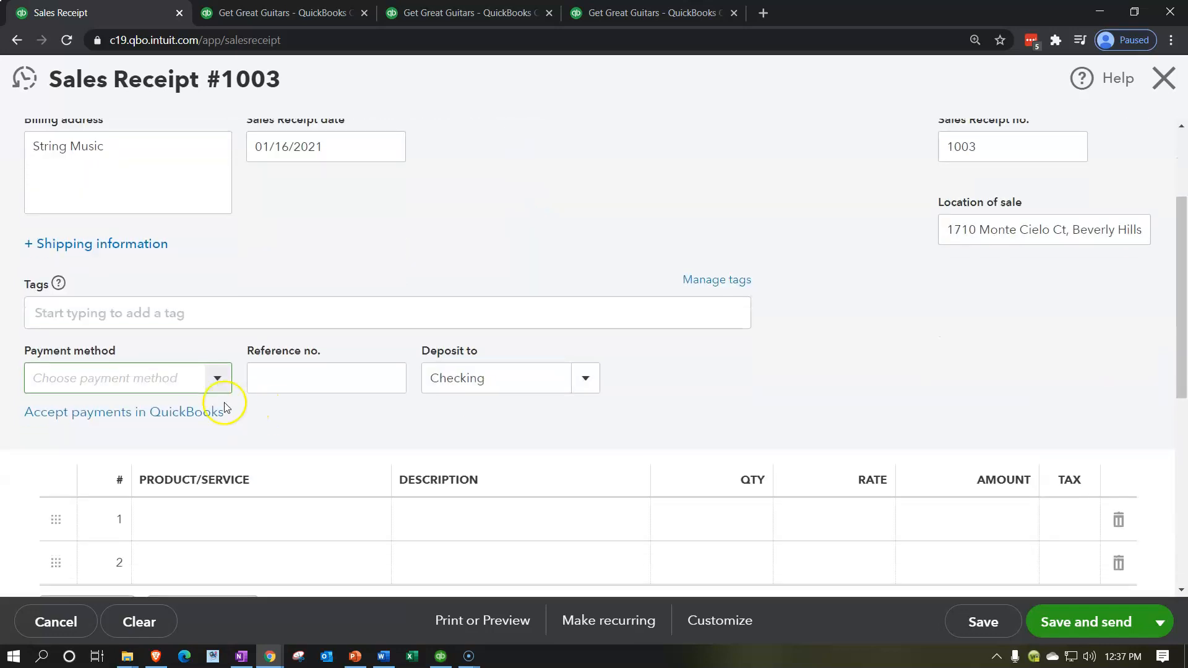
pyautogui.click(224, 377)
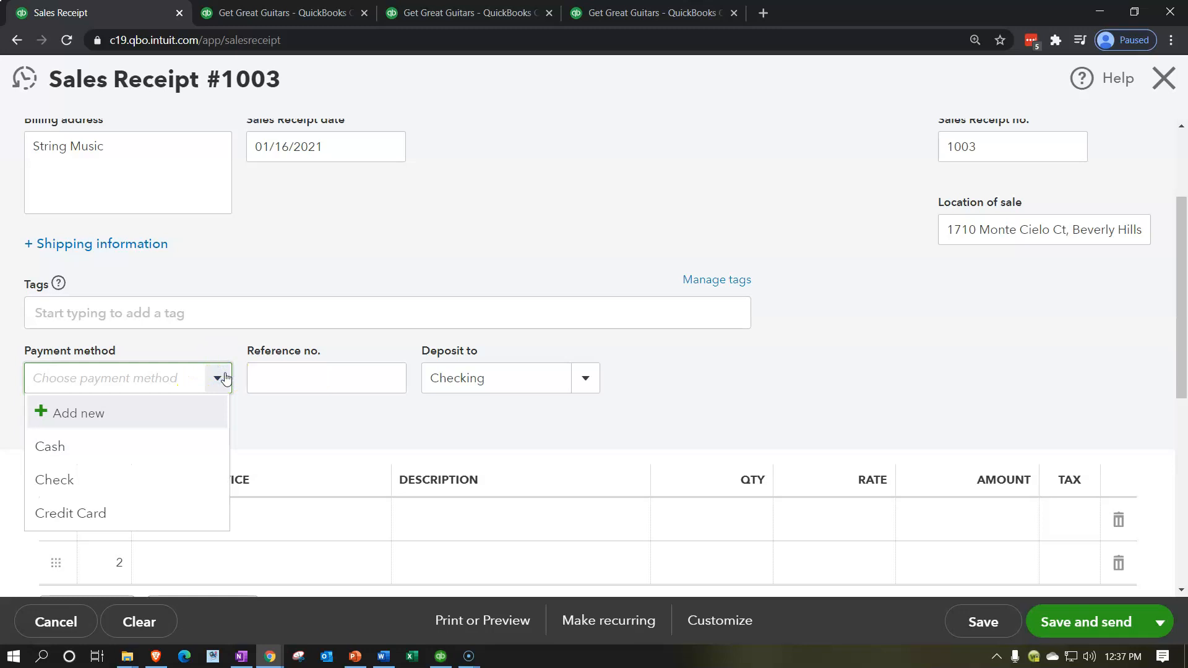
pyautogui.click(89, 450)
pyautogui.click(89, 450)
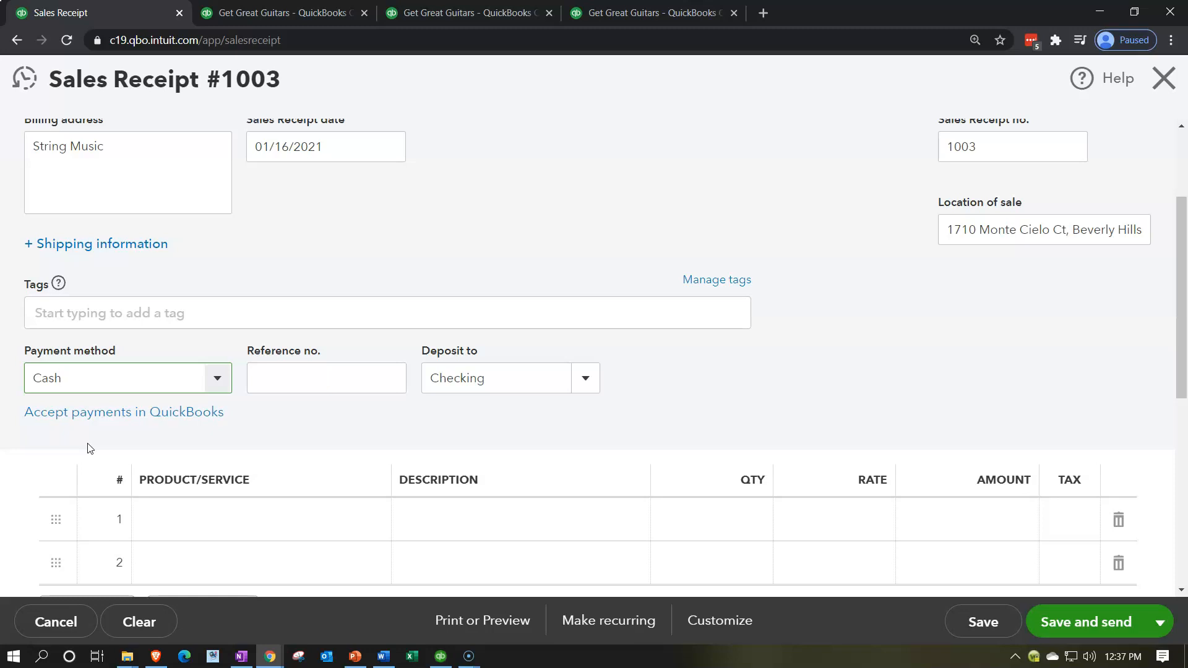
# - Set the sales receipt's deposit account to Undeposited Funds
pyautogui.press('Tab')
pyautogui.press('Tab')
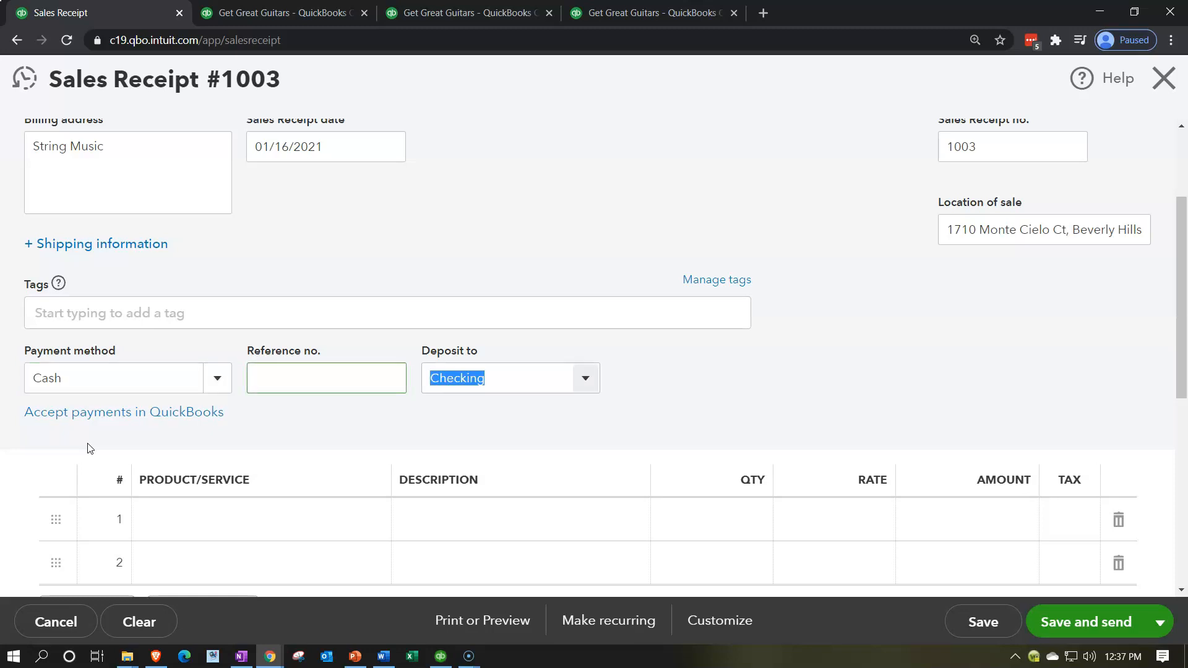
pyautogui.click(596, 379)
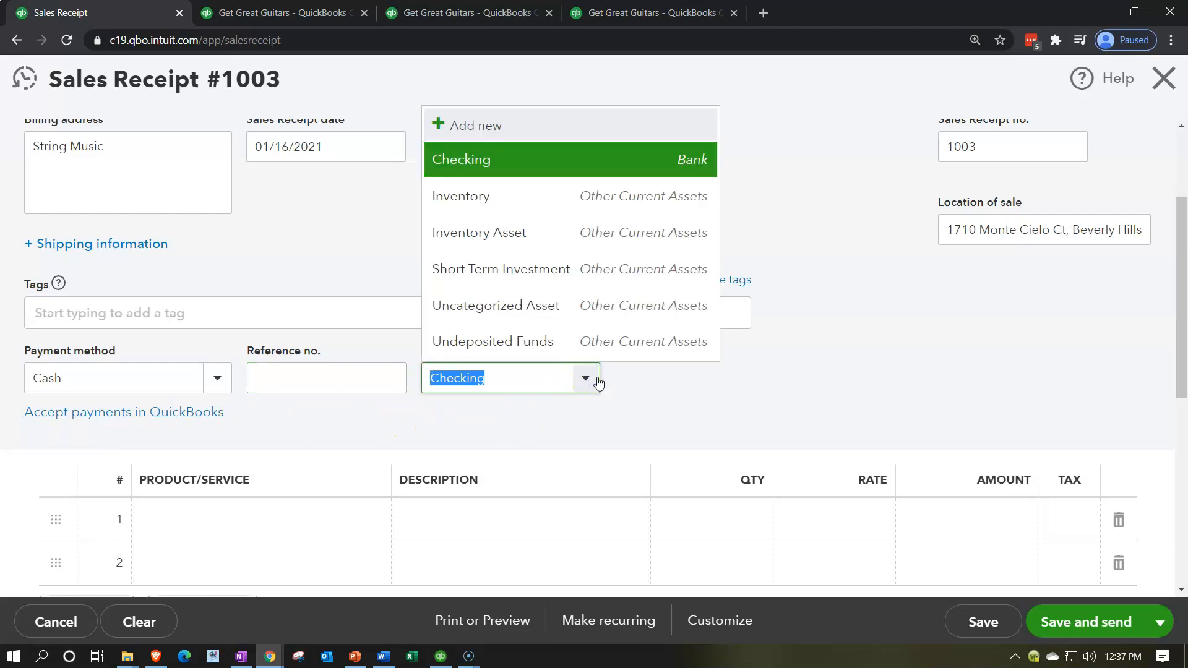
pyautogui.click(521, 344)
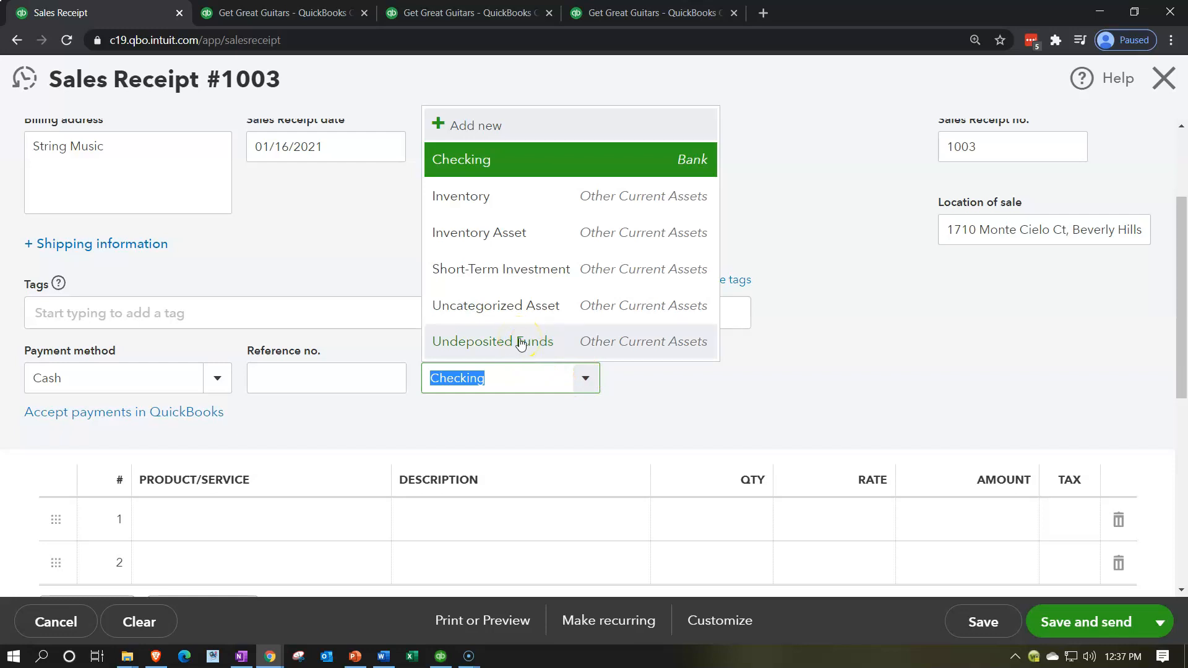
pyautogui.click(521, 344)
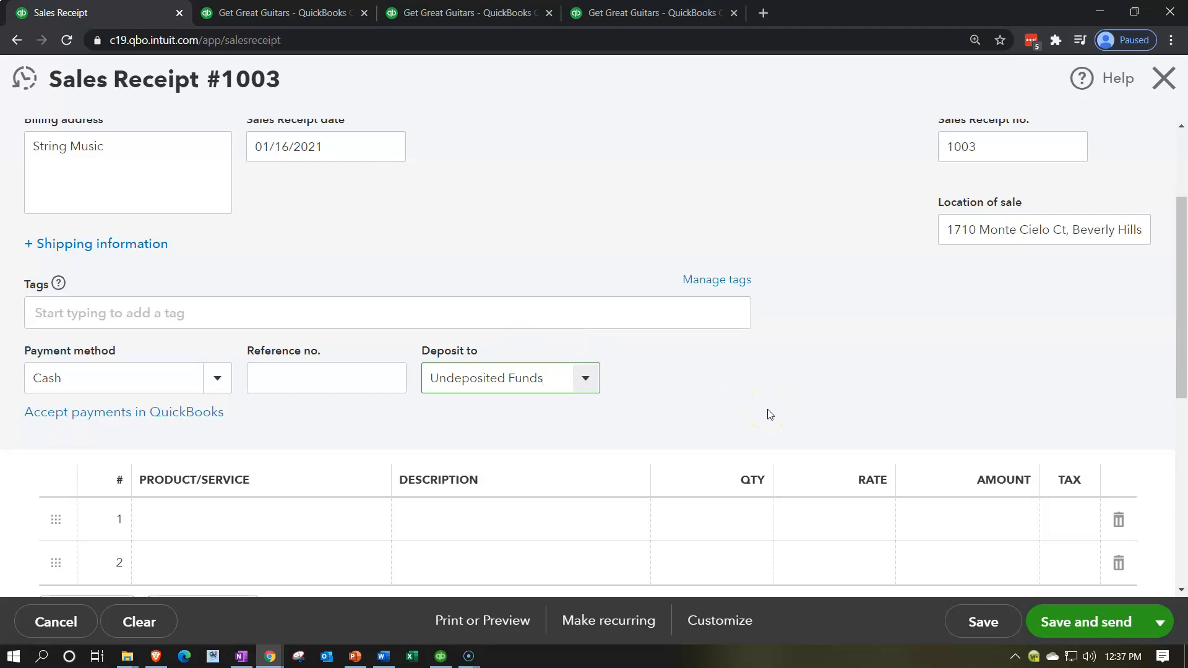
# - Add the EPSH Epiphone Semi-Hollow Body item to the first line with quantity 1 and rate 400
pyautogui.scroll(-1, 768, 414)
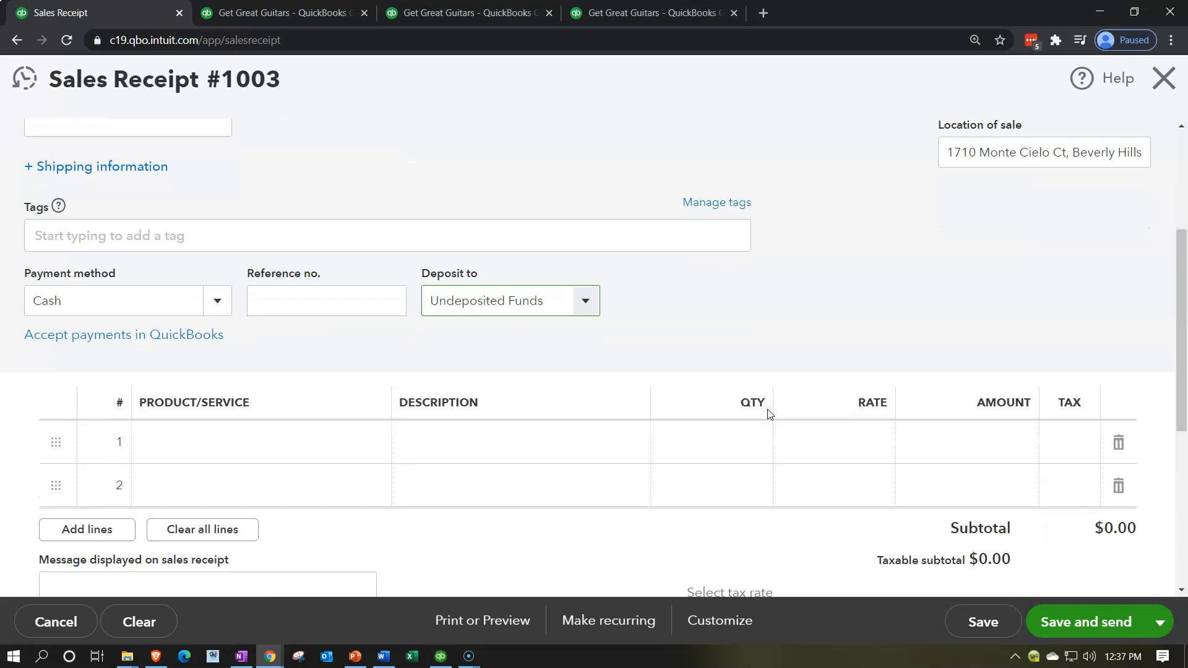
pyautogui.press('Tab')
pyautogui.press('Tab')
pyautogui.click(710, 421)
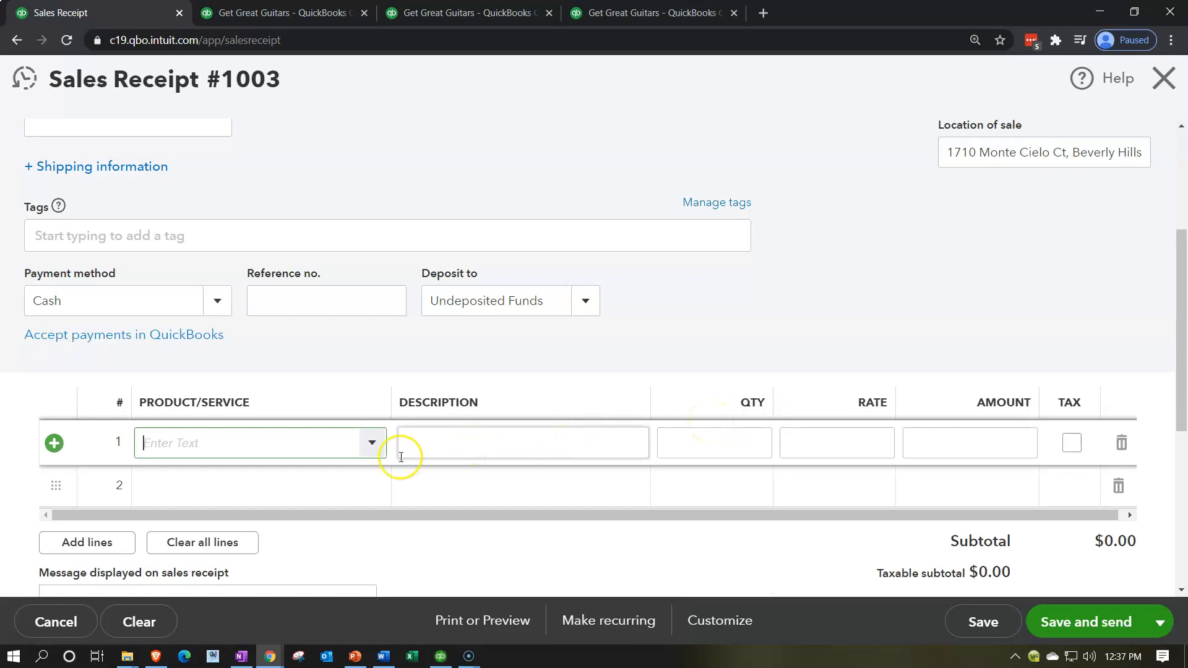
pyautogui.click(372, 443)
pyautogui.write('EPSH')
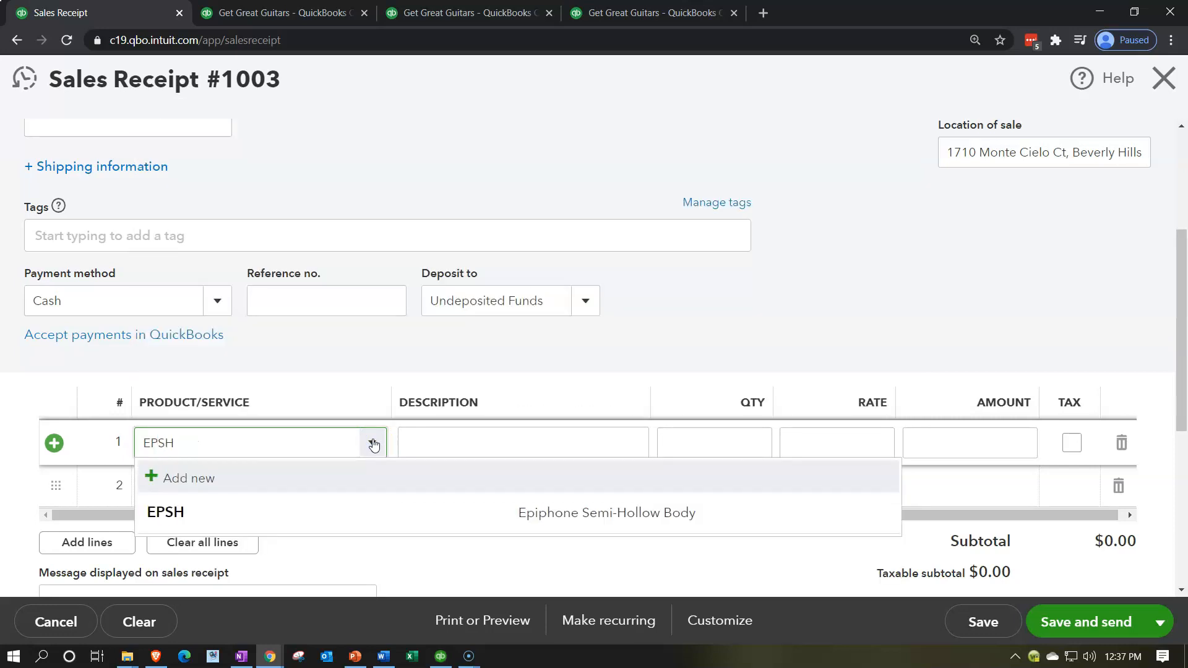
pyautogui.press('Down')
pyautogui.press('Down')
pyautogui.press('Tab')
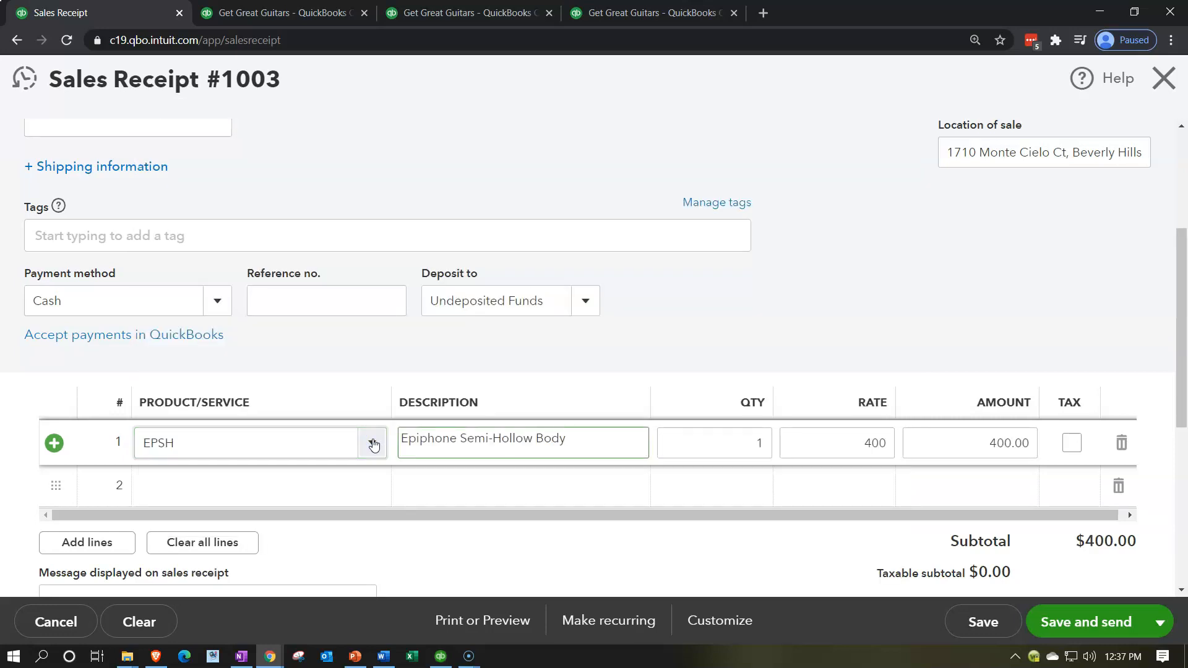
pyautogui.press('Tab')
pyautogui.press('Tab')
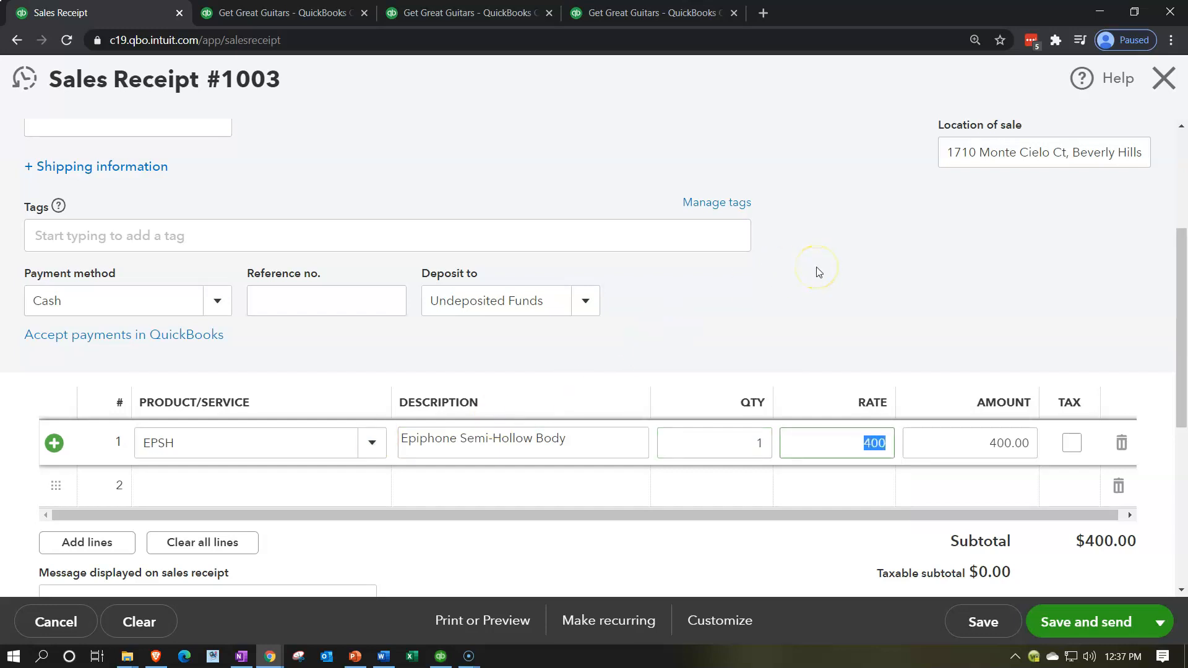
# - Mark the EPSH line as taxable and update the sales receipt's totals
pyautogui.scroll(-3, 818, 272)
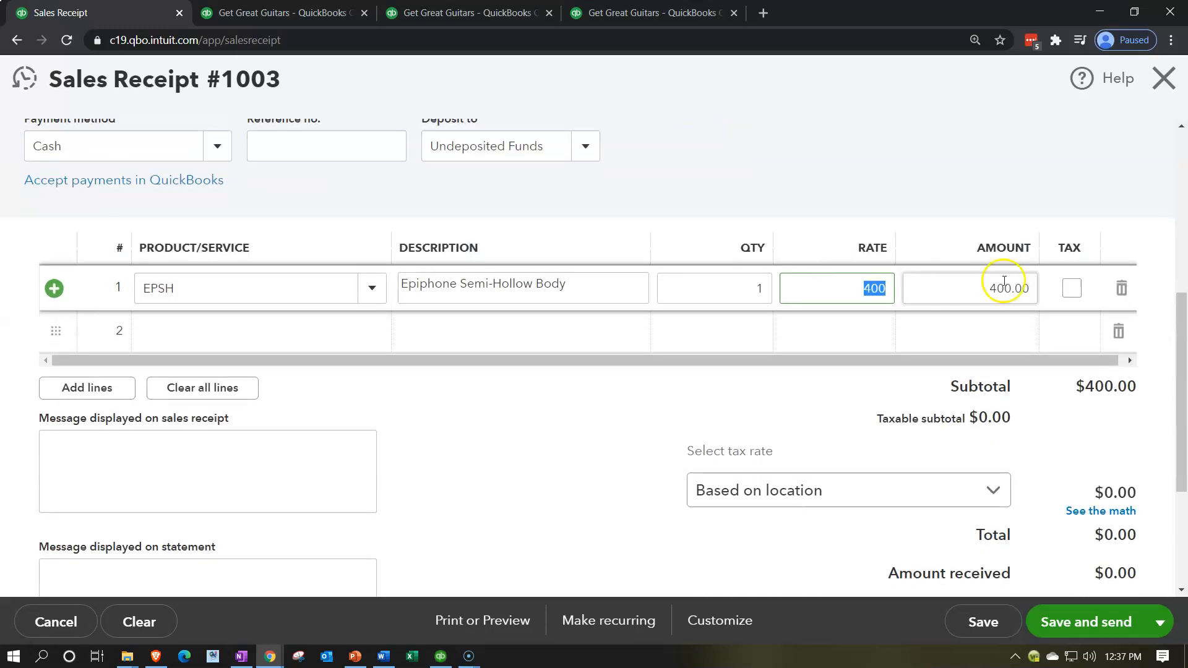
pyautogui.click(1072, 289)
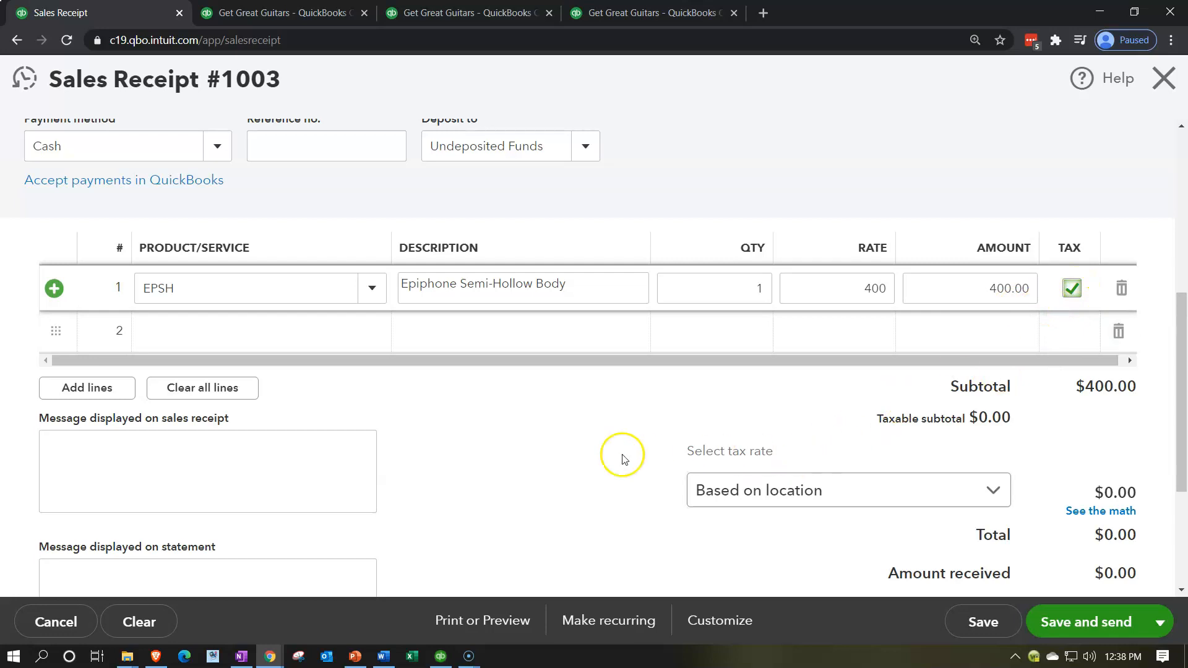
pyautogui.click(540, 454)
pyautogui.scroll(-1, 541, 459)
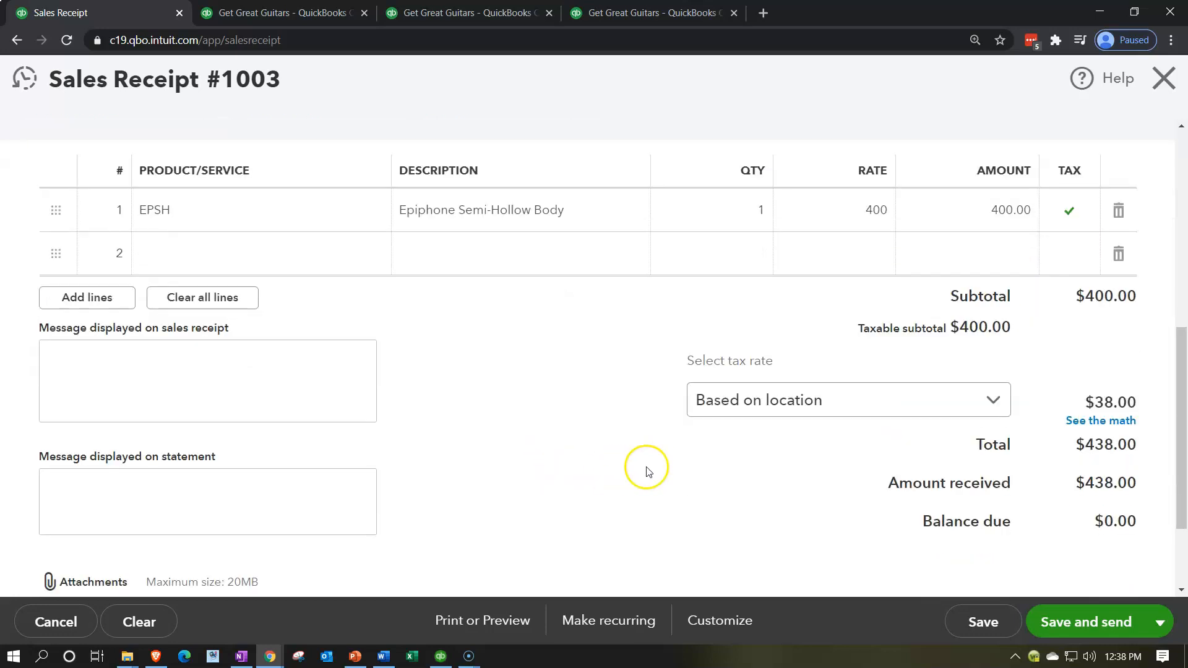
# - Override the receipt's calculated sales tax with a 5% rate, giving the reason "Other (or reason not listed)"
pyautogui.click(1075, 422)
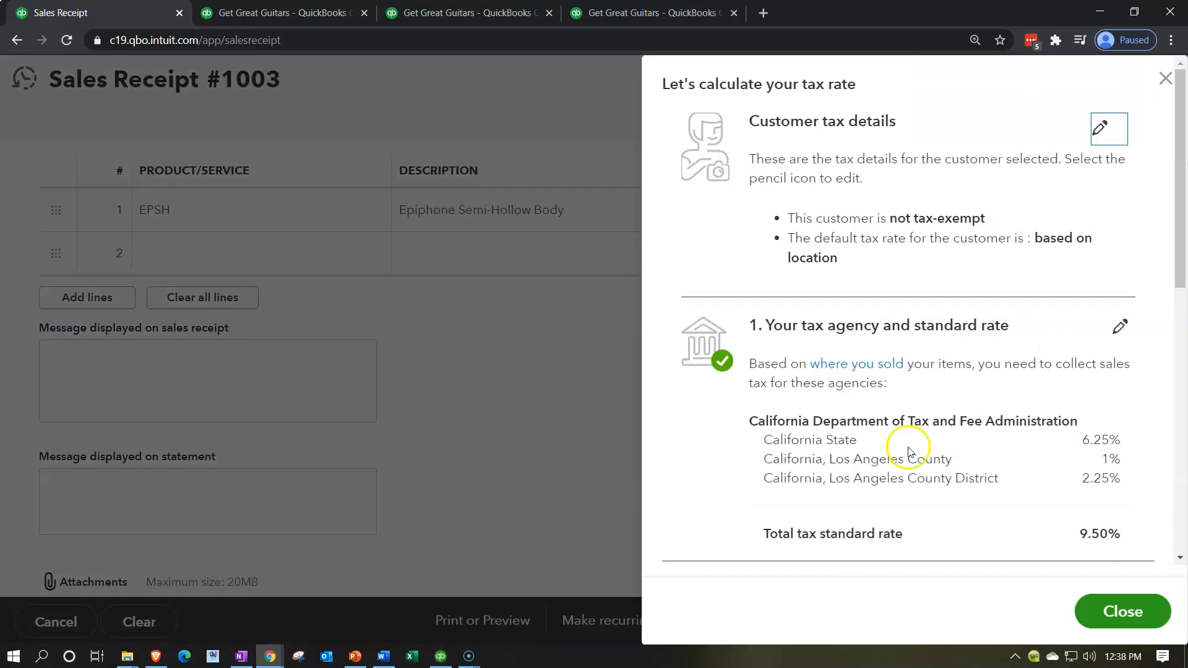
pyautogui.scroll(-3, 908, 449)
pyautogui.scroll(-4, 907, 447)
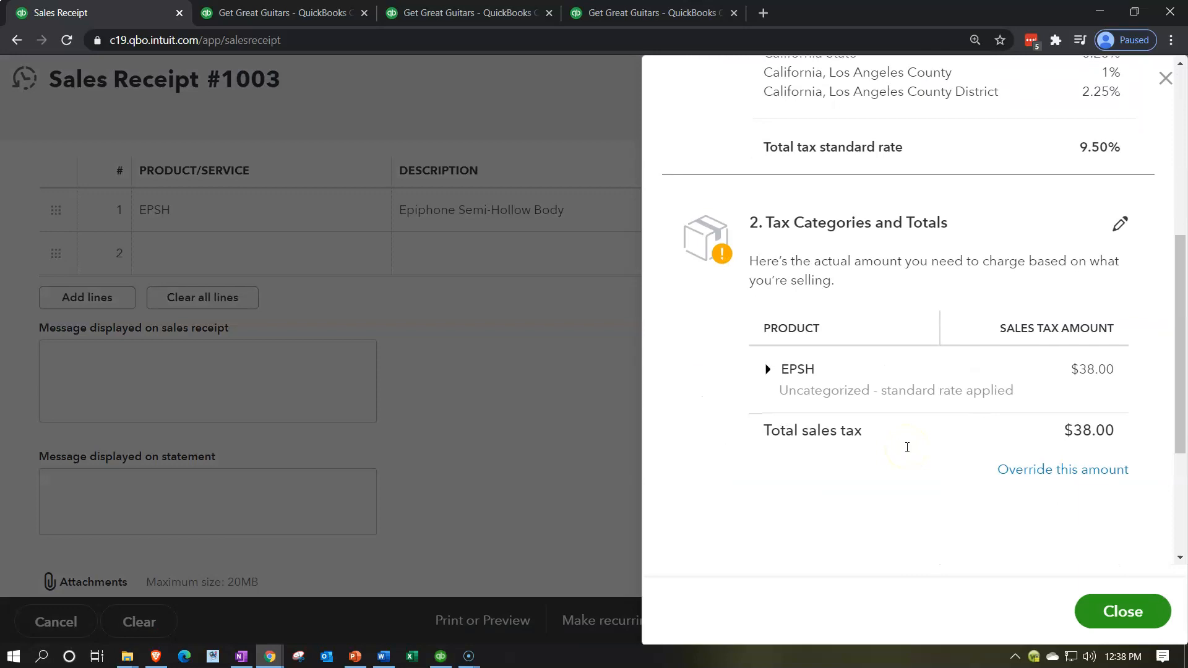
pyautogui.click(1013, 469)
pyautogui.click(717, 506)
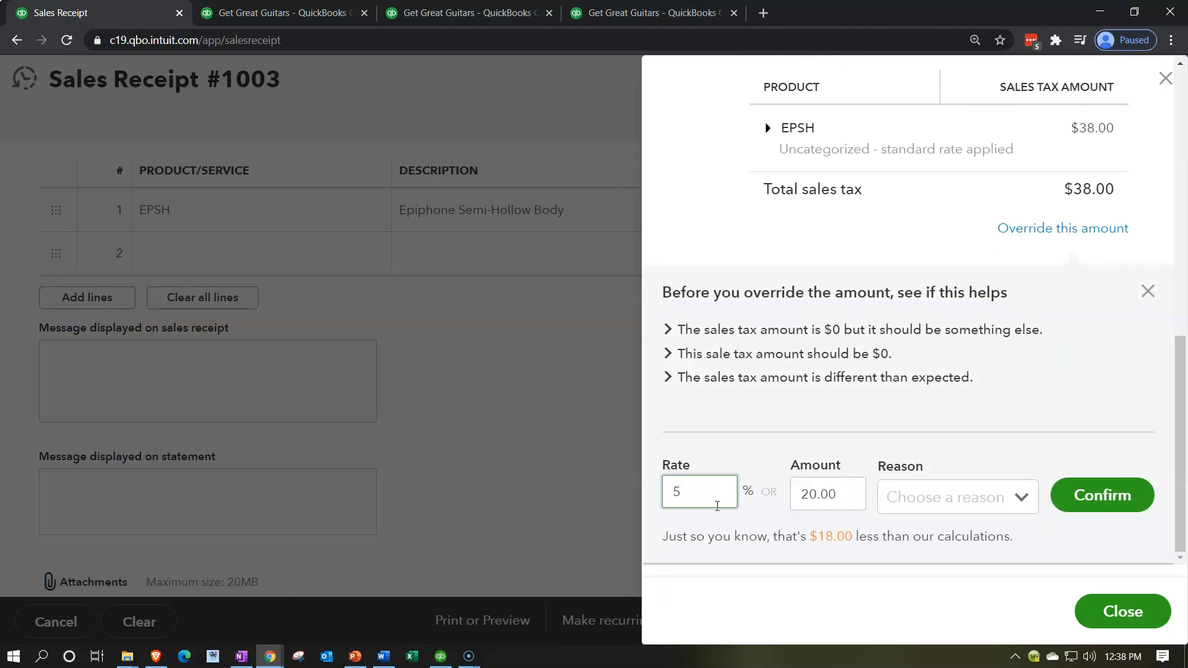
pyautogui.click(1024, 498)
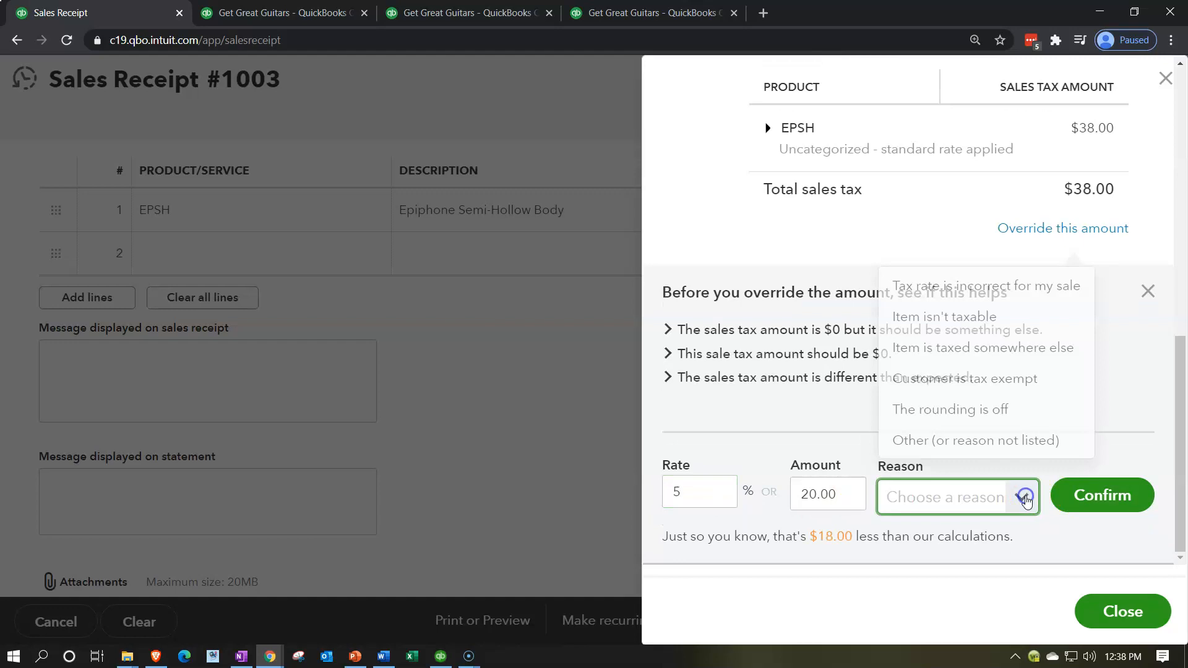
pyautogui.click(960, 442)
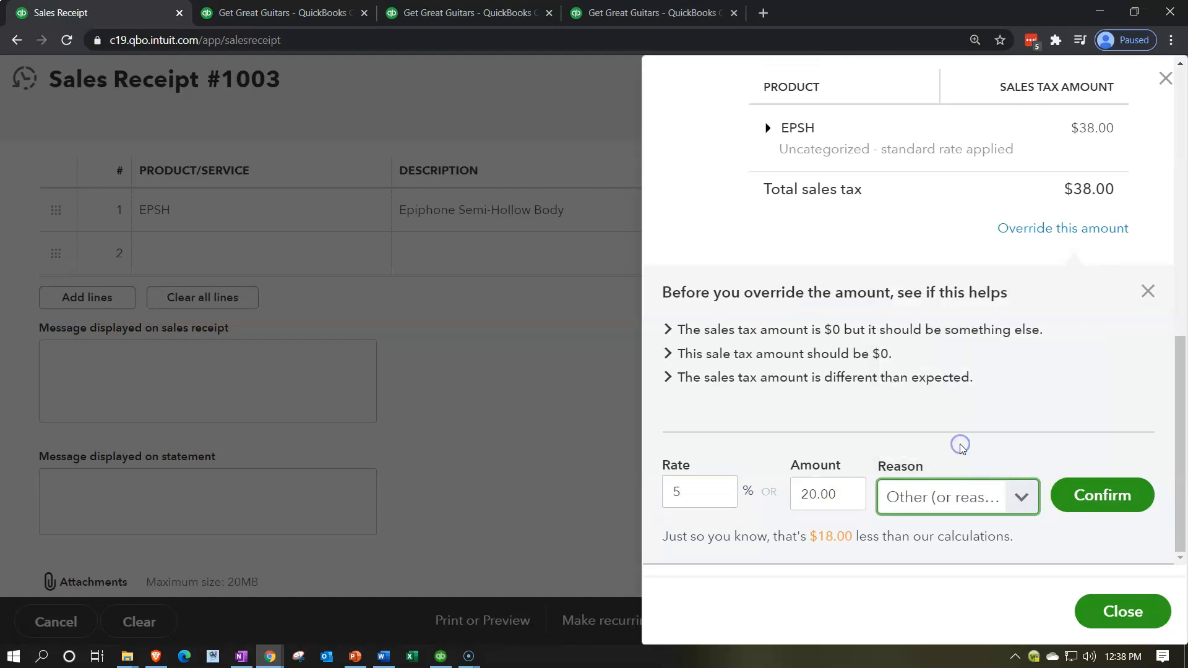
pyautogui.click(1092, 495)
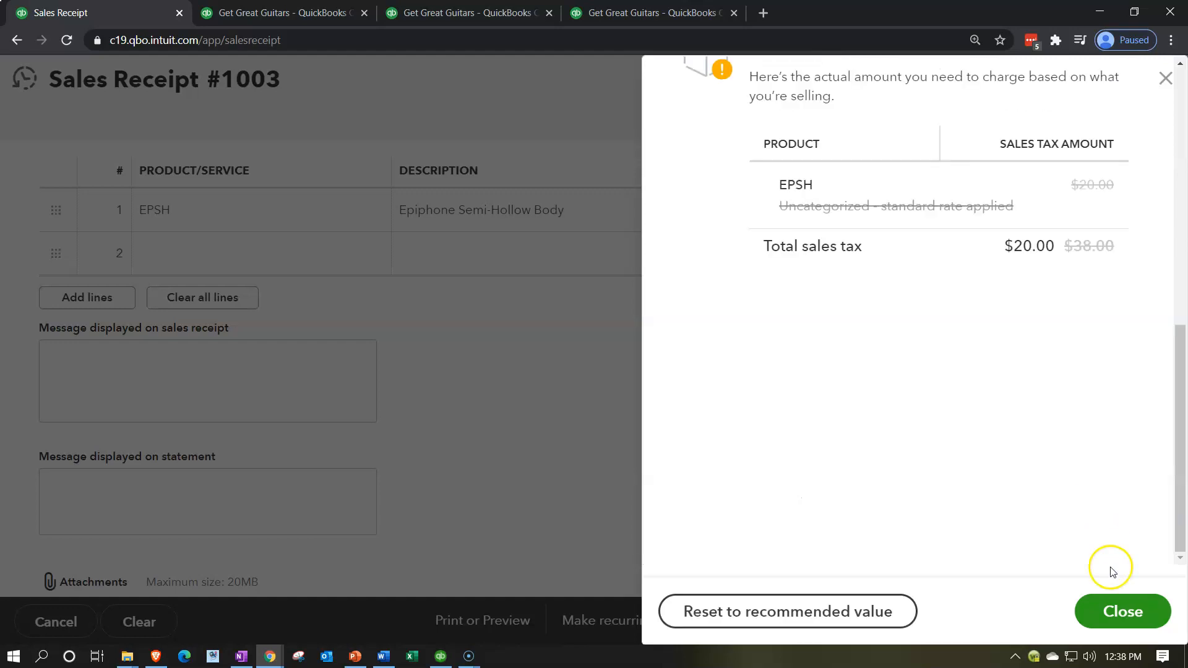
pyautogui.click(1115, 610)
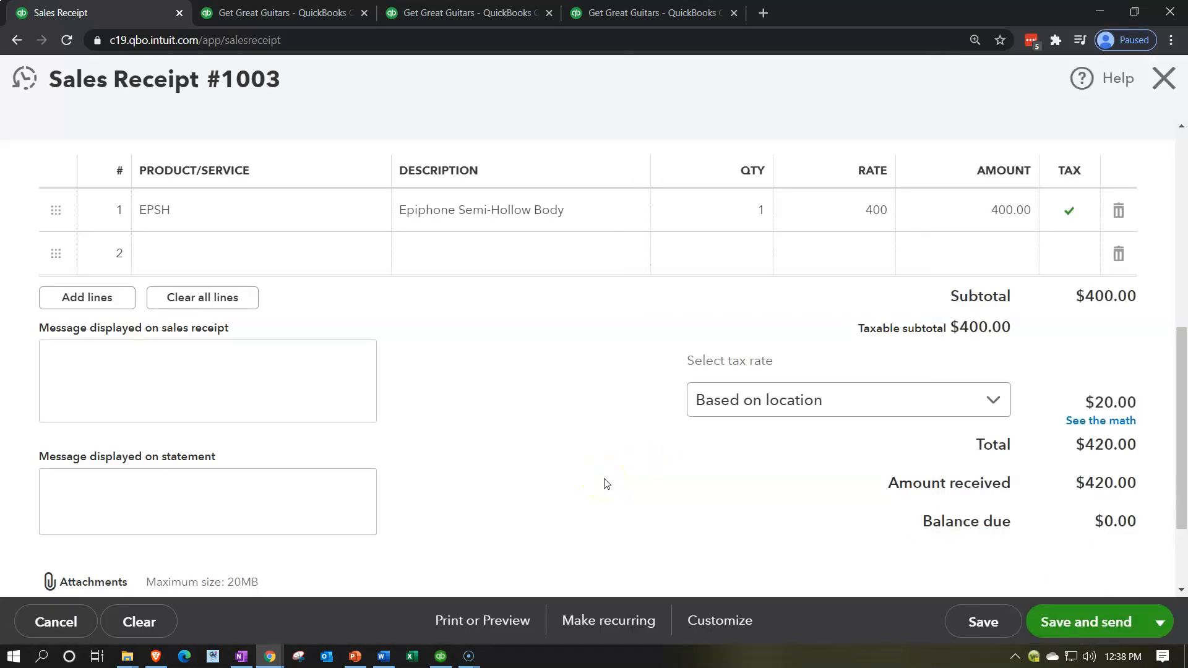
# - Review the completed String Music sales receipt, then save and close it
pyautogui.scroll(6, 606, 483)
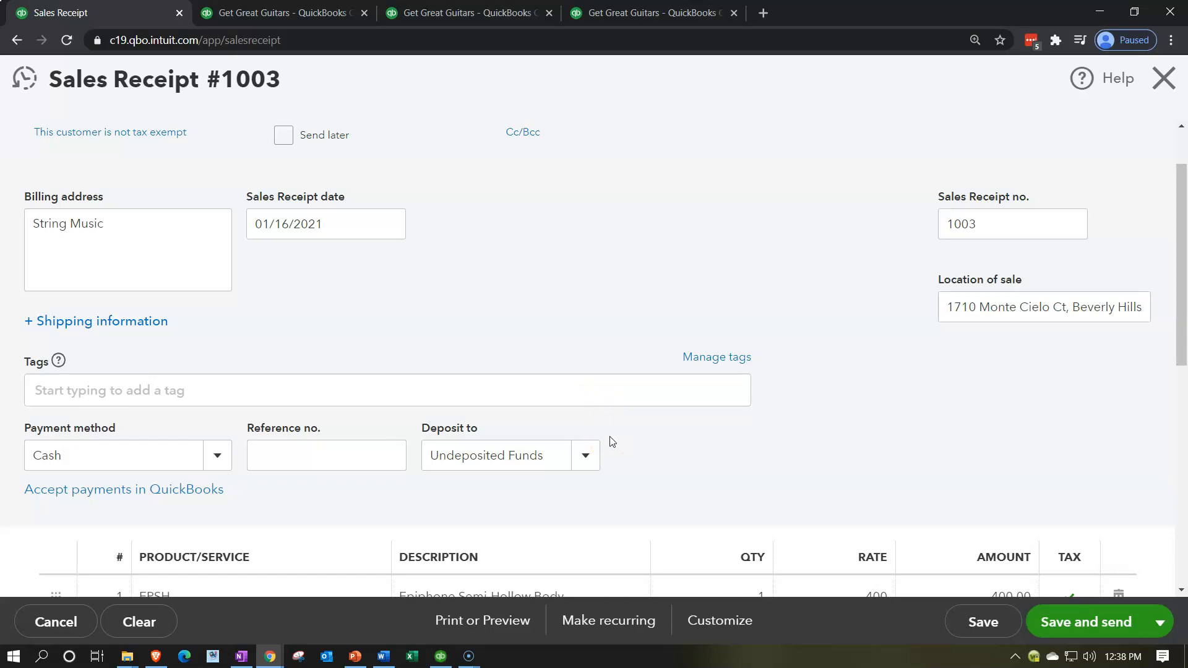
pyautogui.scroll(-5, 611, 441)
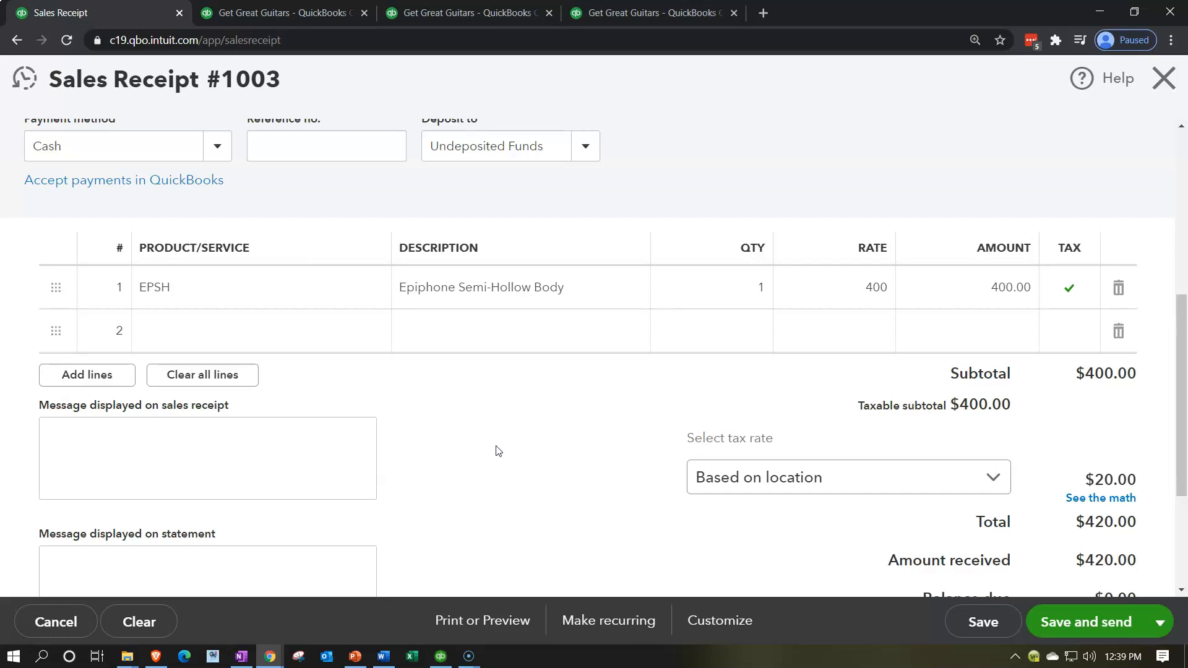
pyautogui.scroll(-2, 498, 451)
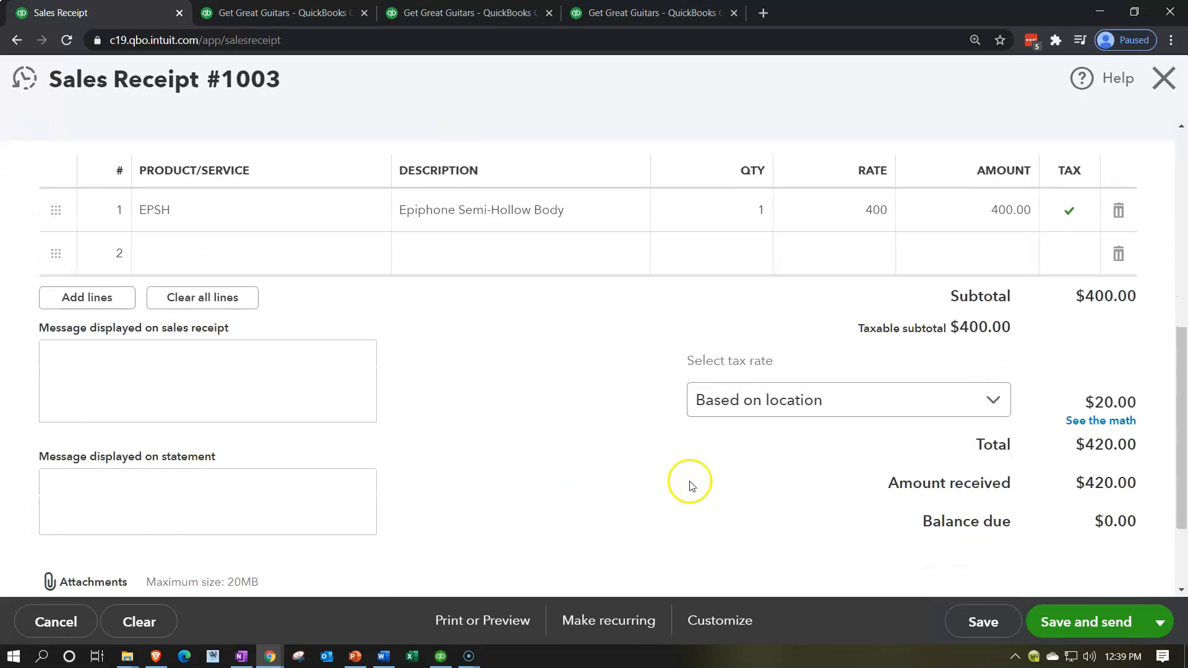
pyautogui.click(1160, 623)
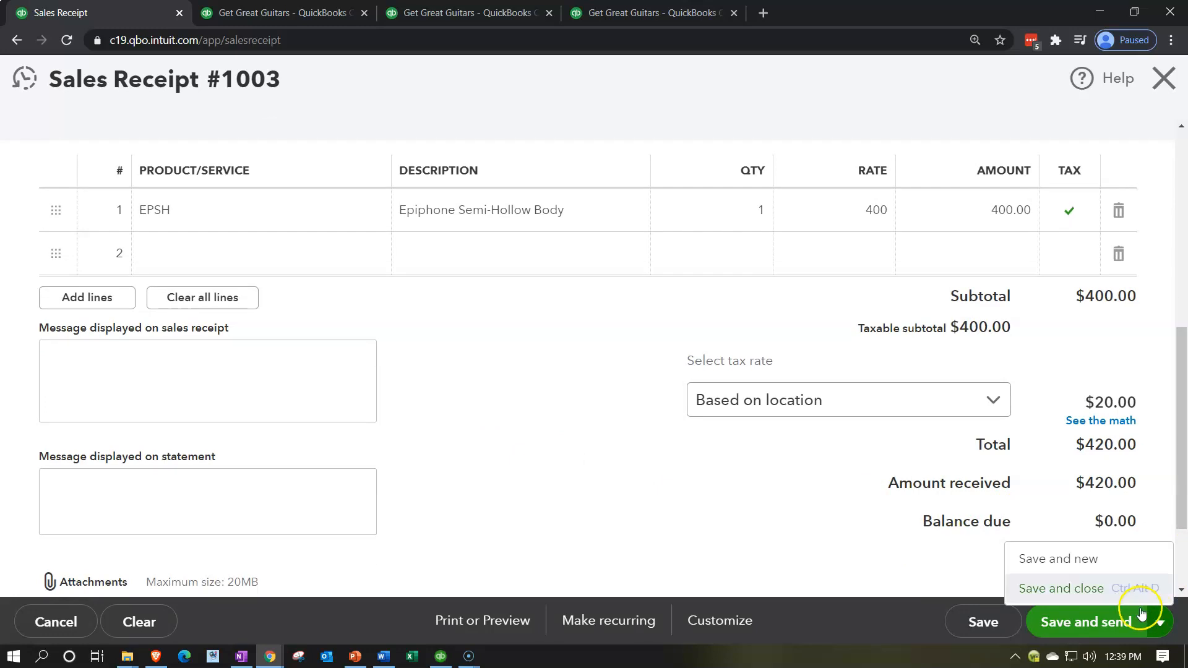
pyautogui.click(1088, 589)
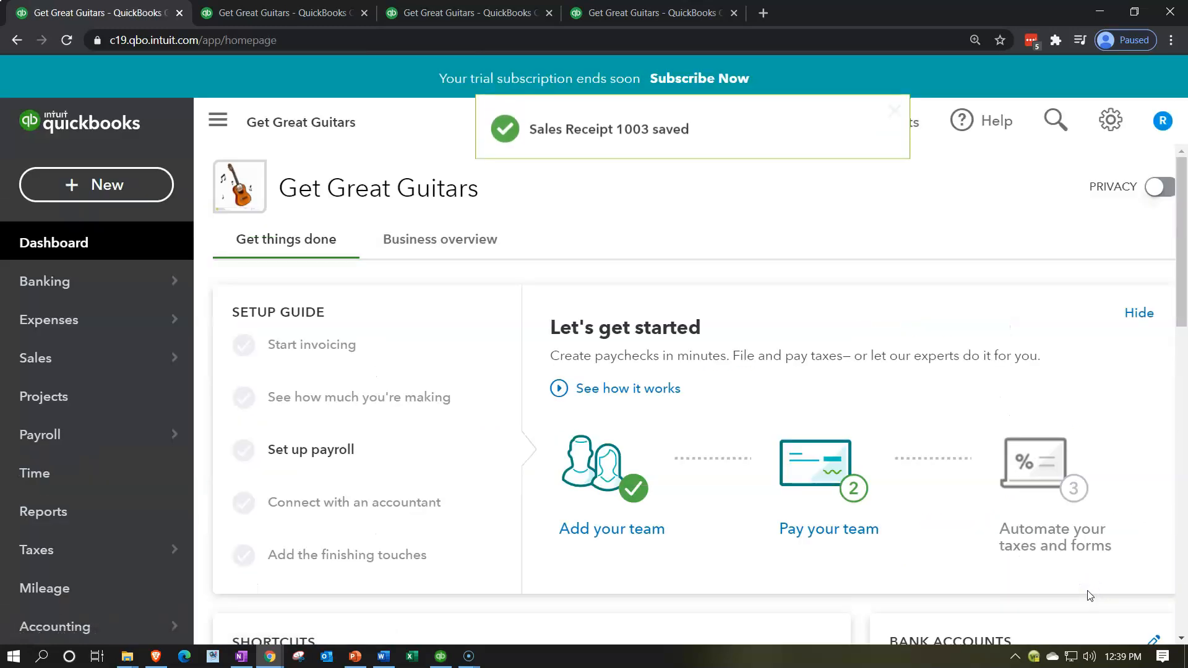
pyautogui.click(707, 402)
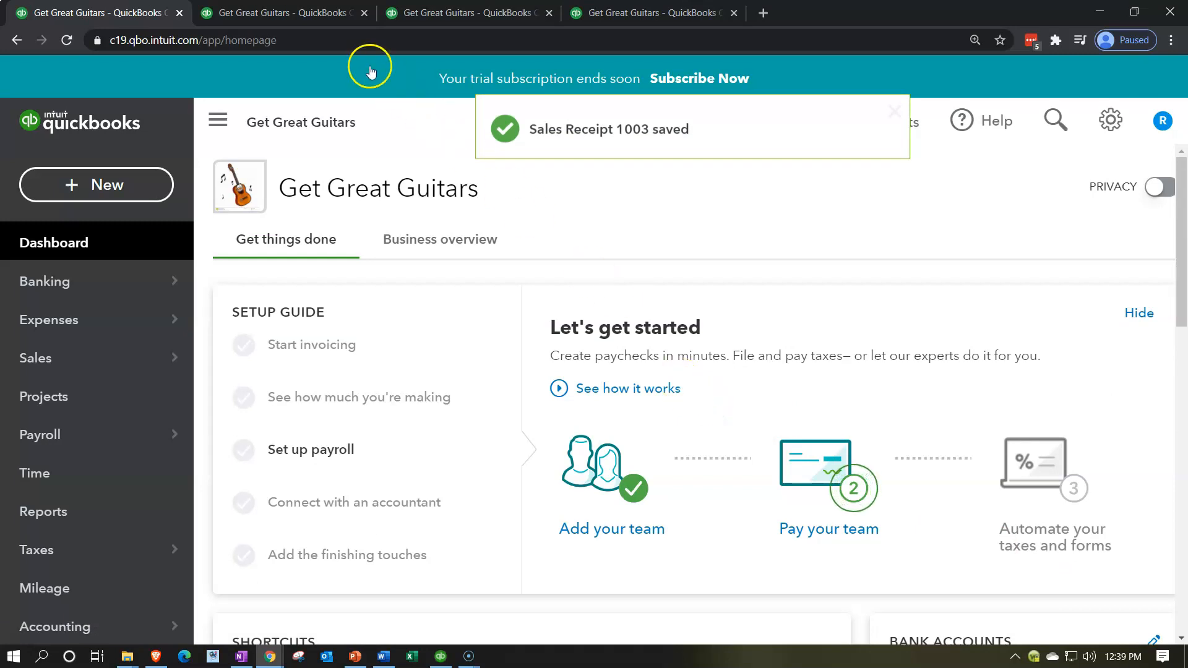
# - Rerun the 2021 Balance Sheet report to include the new sales receipt
pyautogui.click(322, 15)
pyautogui.scroll(8, 265, 313)
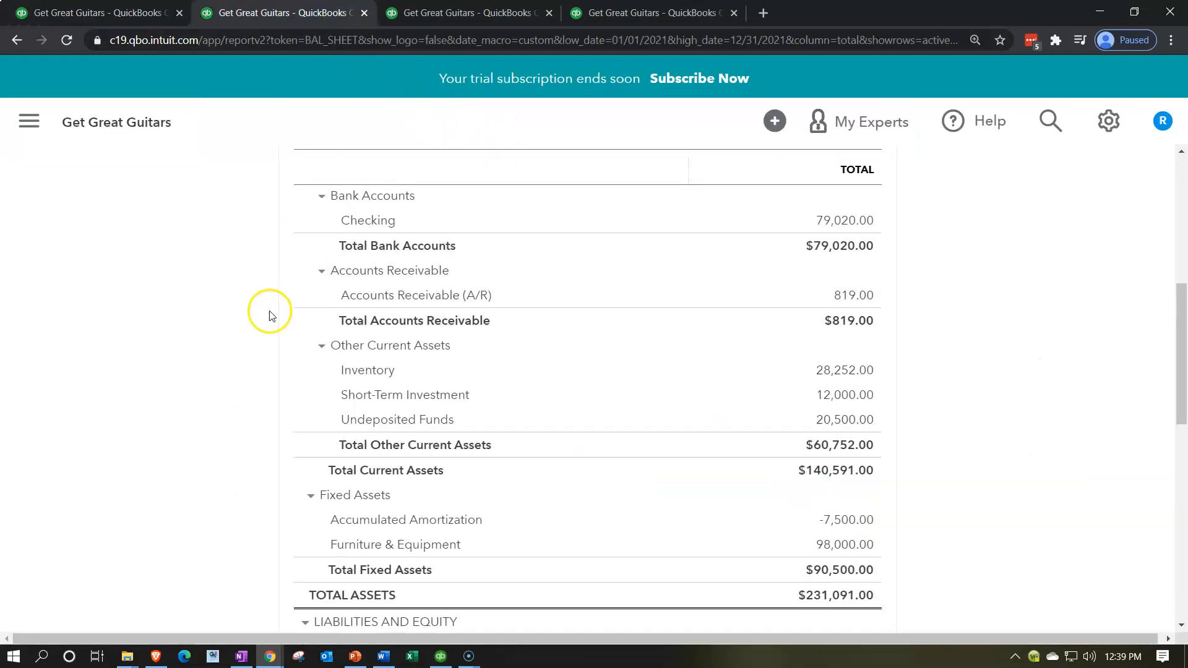
pyautogui.click(847, 326)
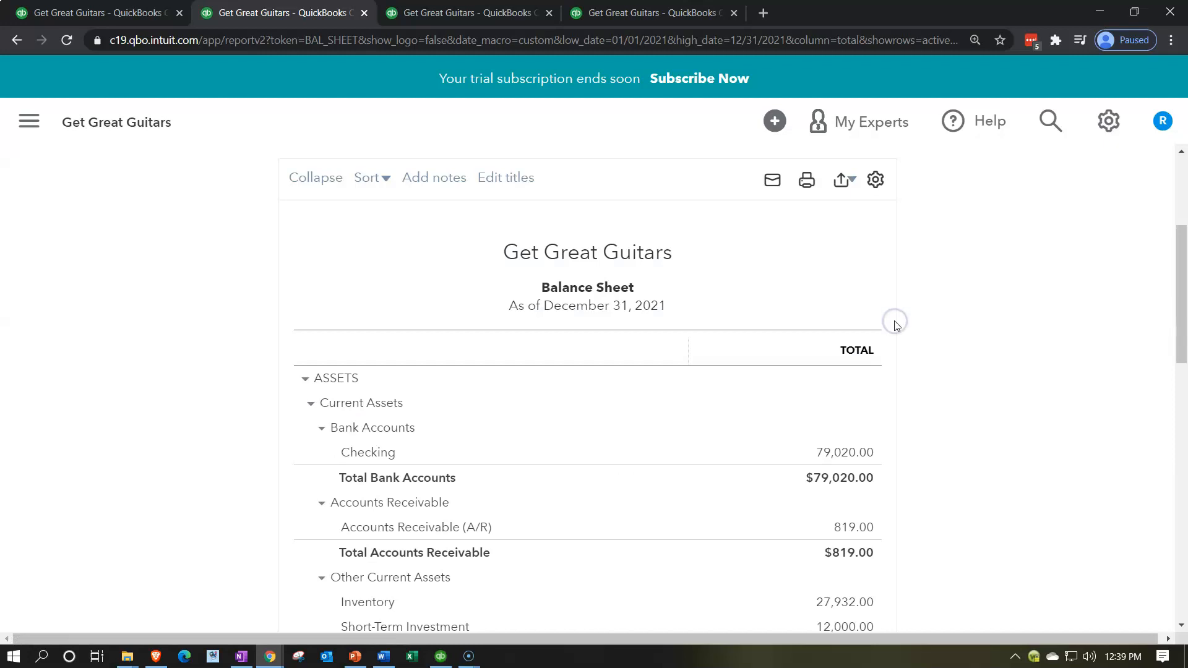
# - Examine the transactions and amounts behind Undeposited Funds on the Balance Sheet, then return to the report summary
pyautogui.scroll(-4, 172, 421)
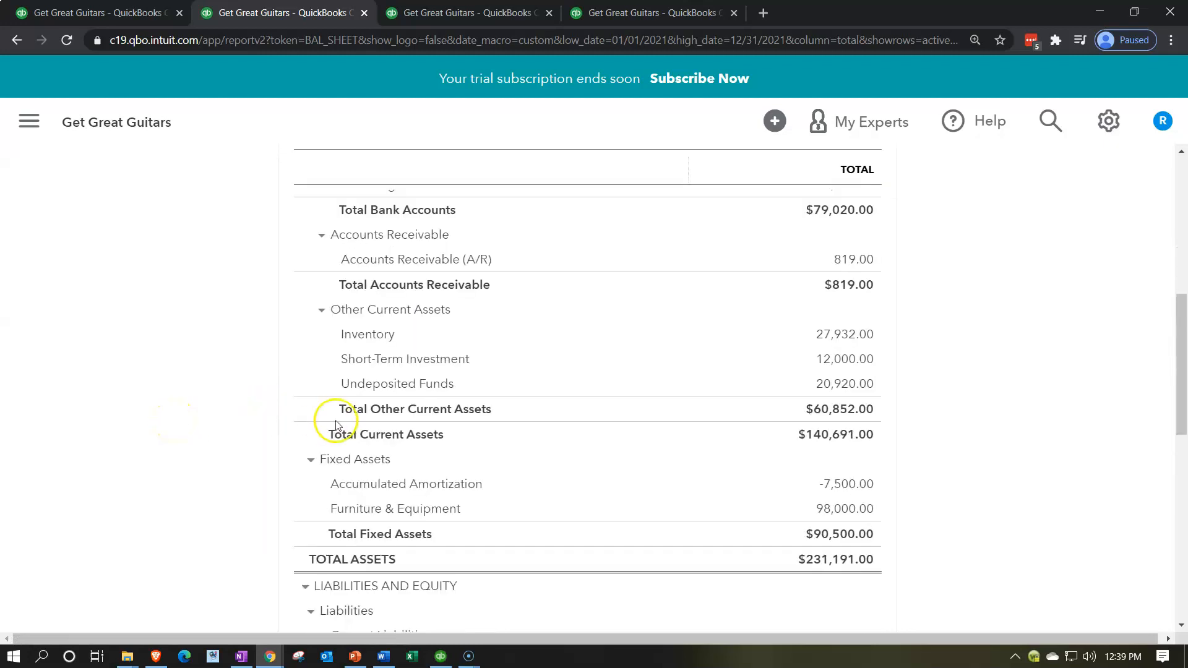
pyautogui.click(825, 388)
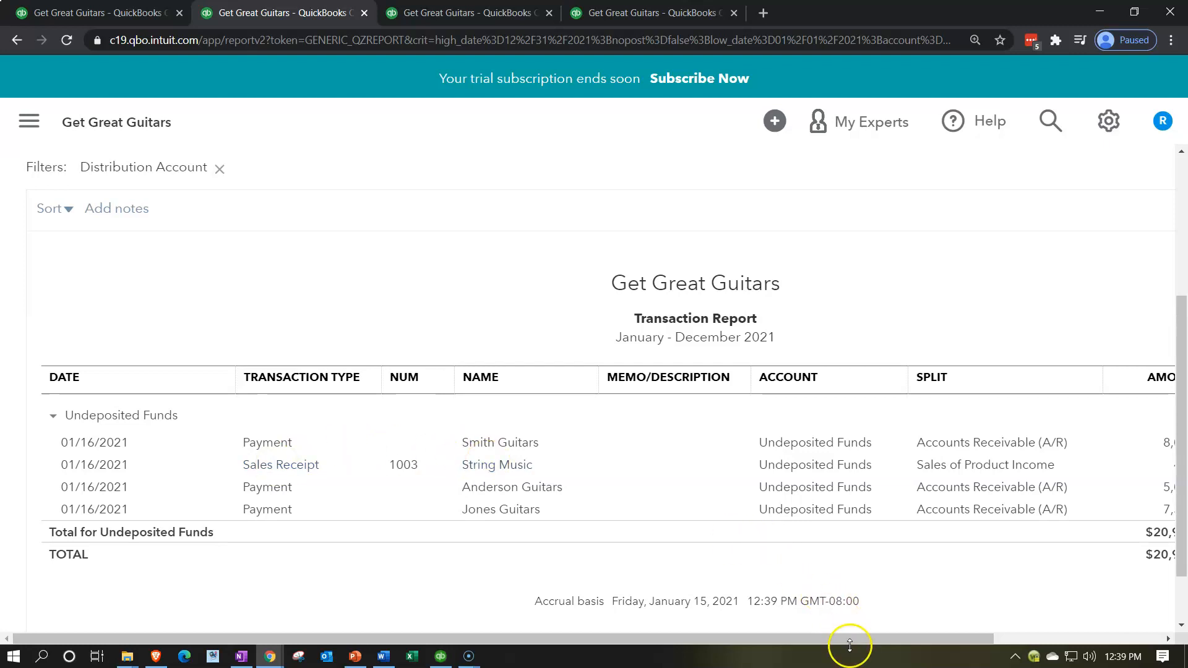
pyautogui.moveTo(852, 639); pyautogui.dragTo(933, 641)
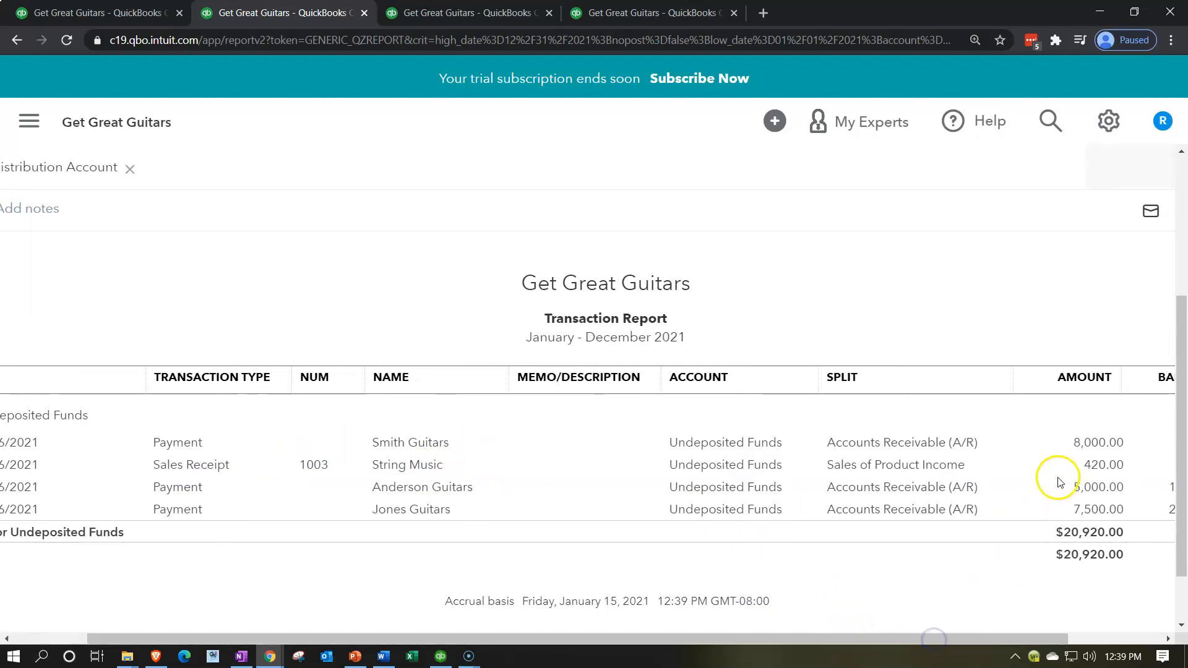
pyautogui.moveTo(660, 640); pyautogui.dragTo(346, 634)
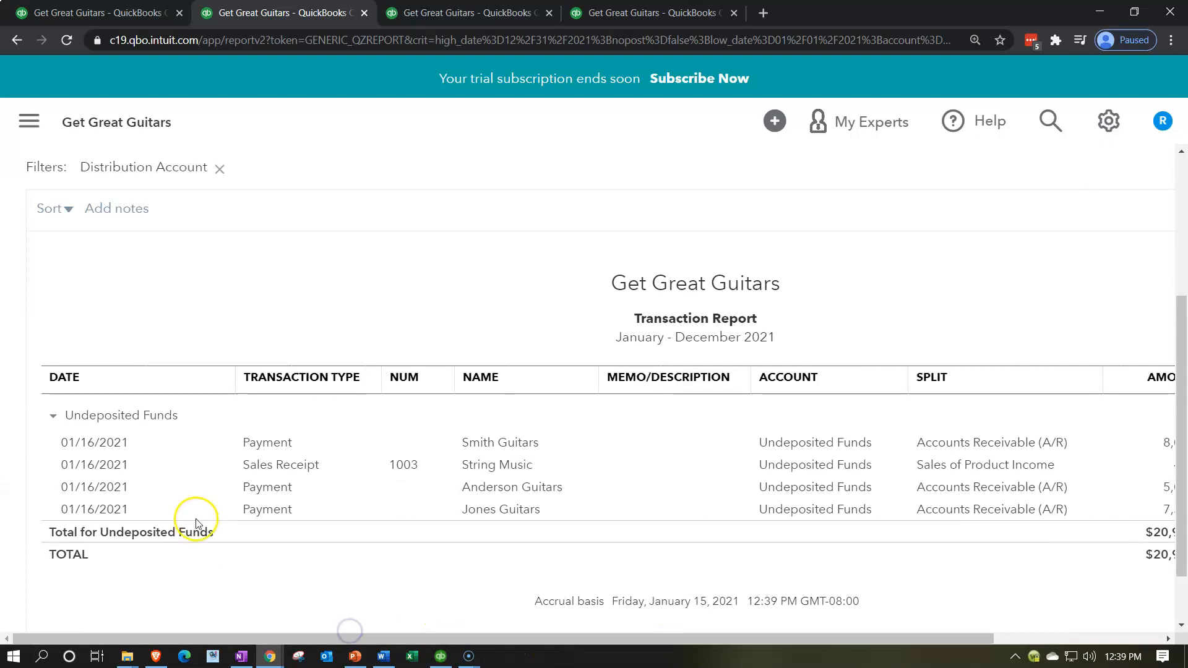
pyautogui.scroll(4, 194, 519)
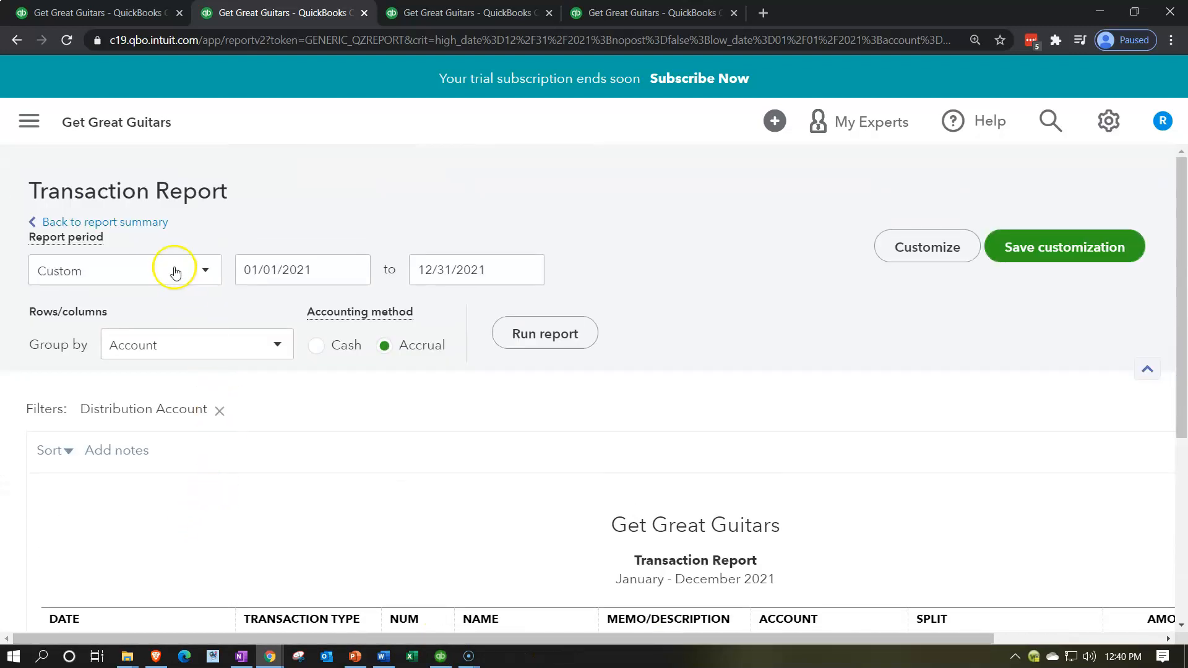
pyautogui.click(148, 224)
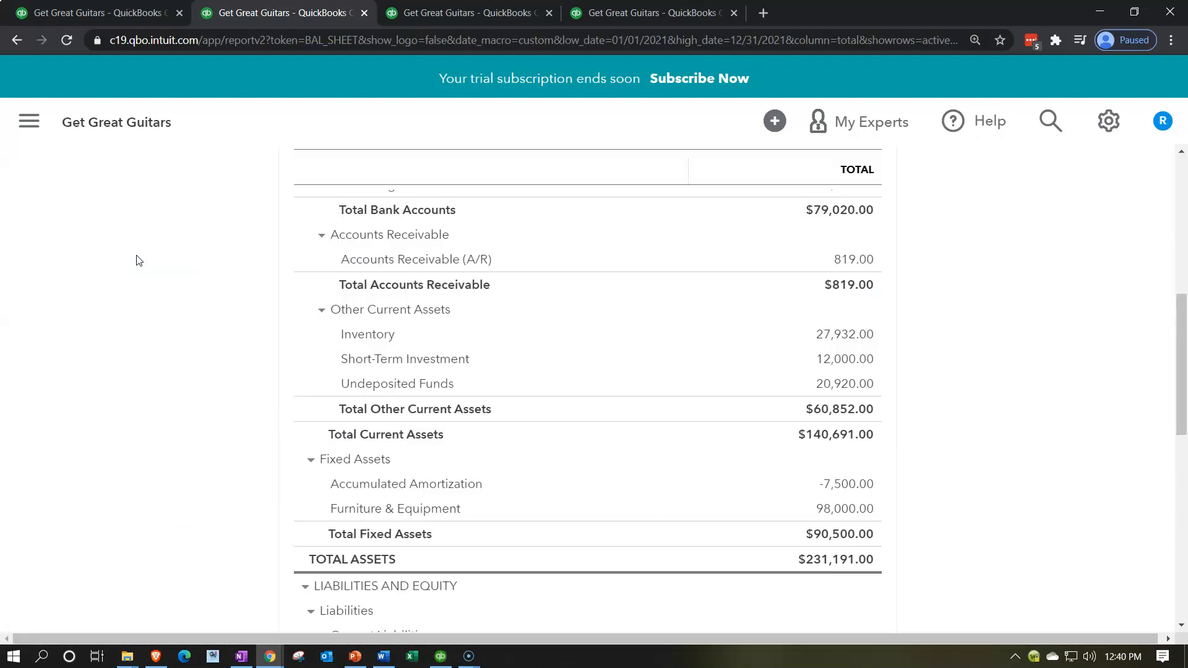
# - Rerun the 2021 Profit and Loss report to include the new sales receipt
pyautogui.click(421, 17)
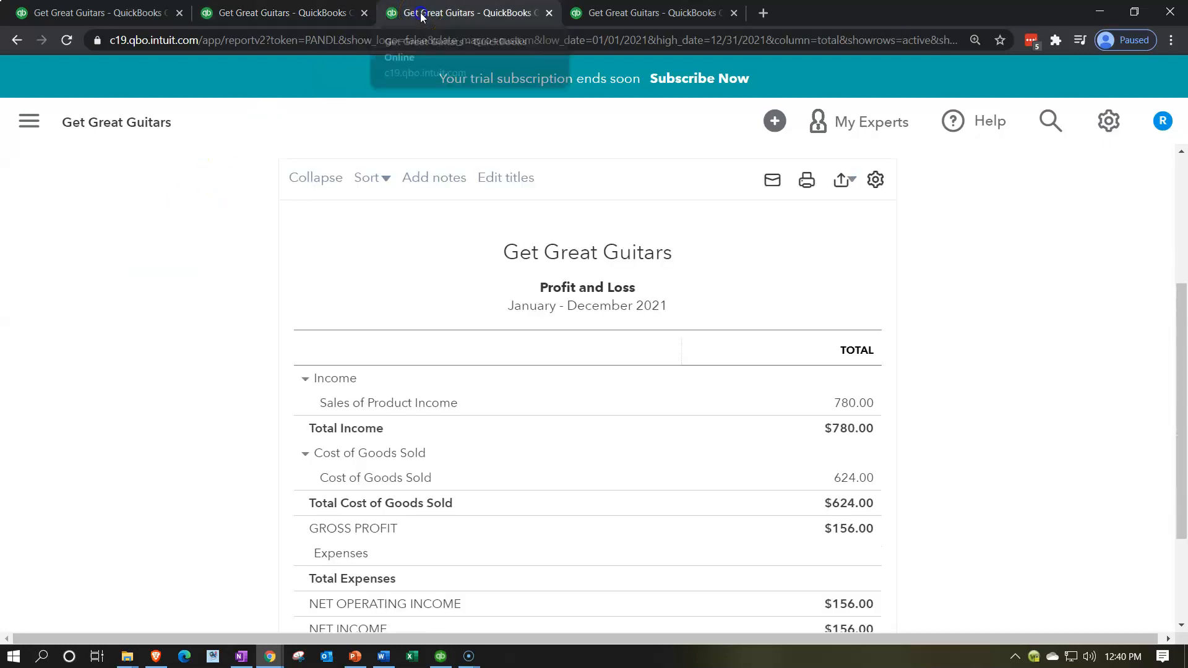
pyautogui.click(226, 328)
pyautogui.scroll(-1, 228, 330)
pyautogui.scroll(3, 226, 330)
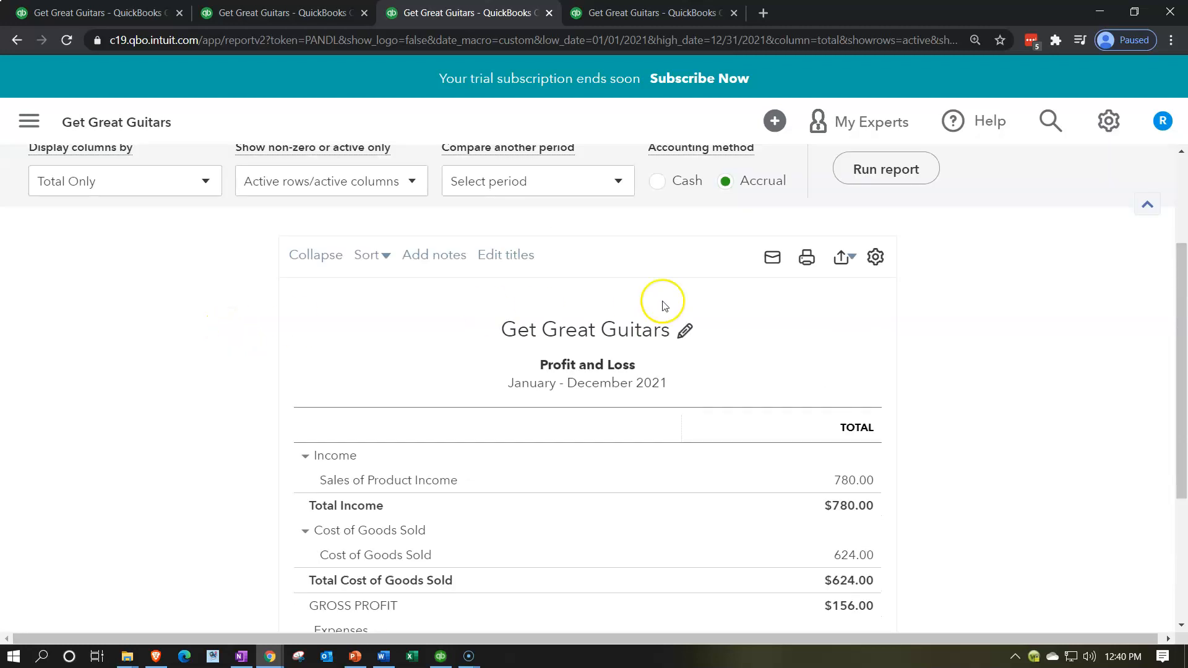
pyautogui.click(924, 163)
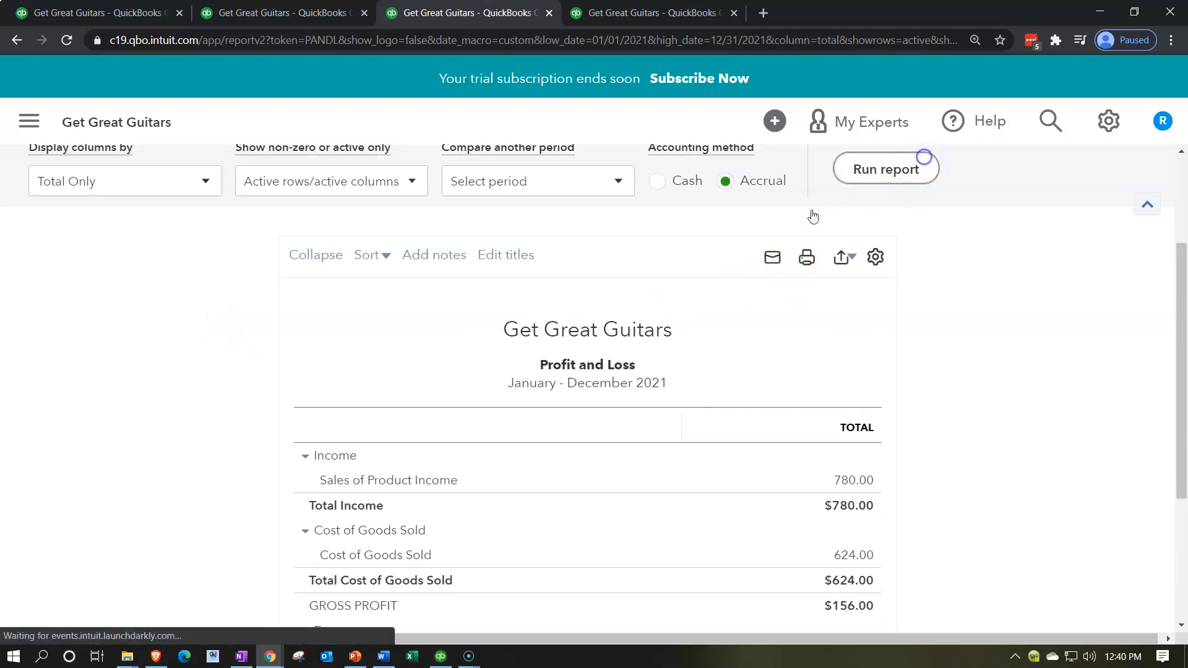
# - Examine the transactions and amounts behind Sales of Product Income on the Profit and Loss report
pyautogui.scroll(-1, 235, 384)
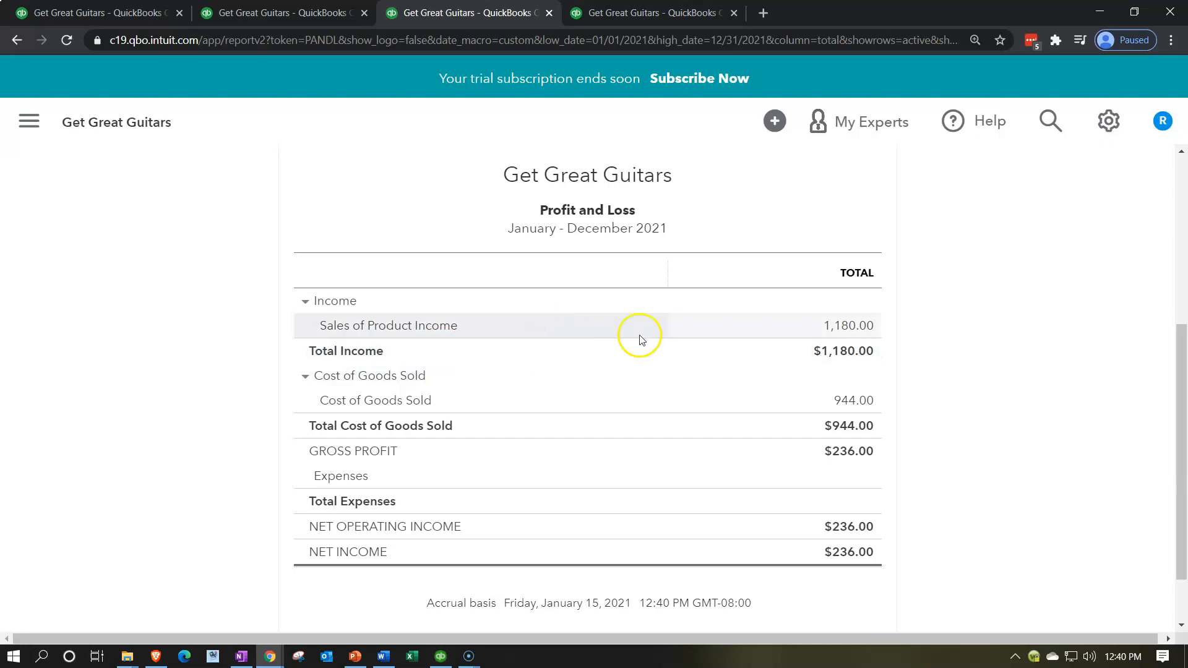
pyautogui.click(839, 332)
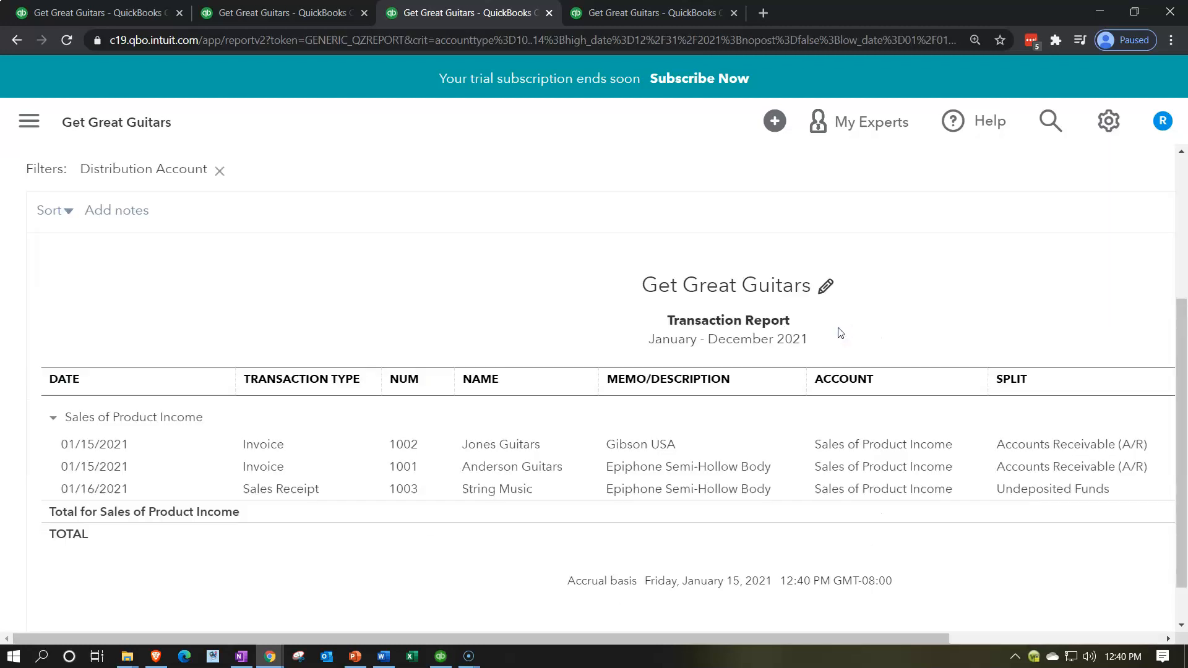
pyautogui.moveTo(894, 635); pyautogui.dragTo(863, 645)
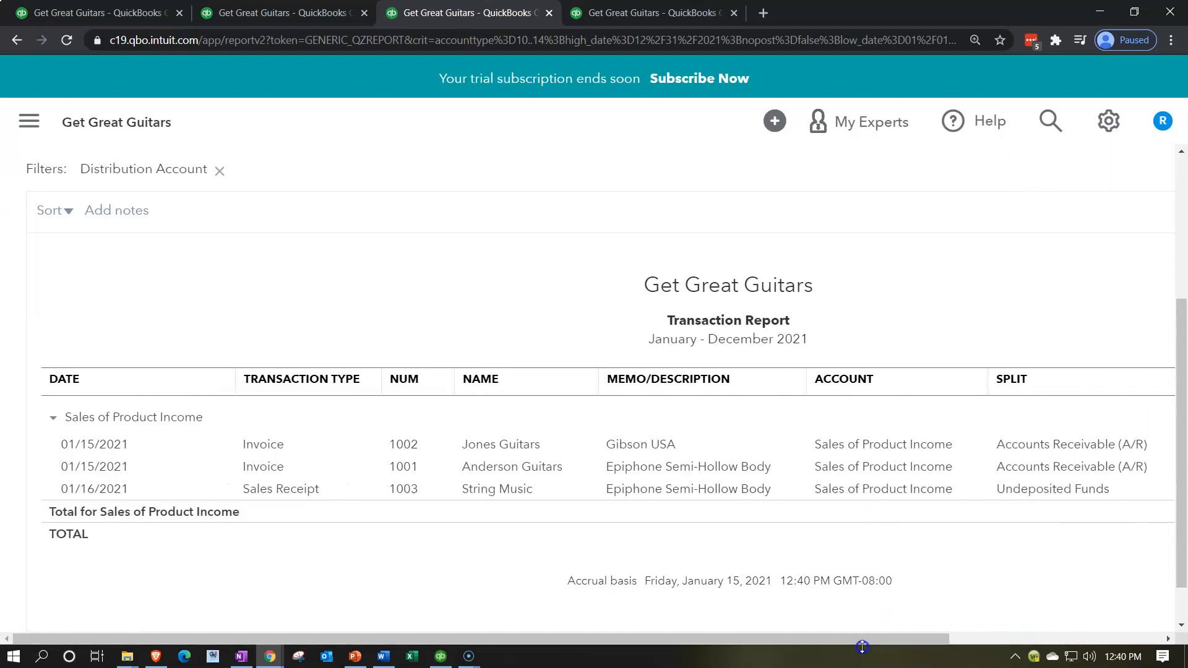
pyautogui.moveTo(625, 636); pyautogui.dragTo(811, 626)
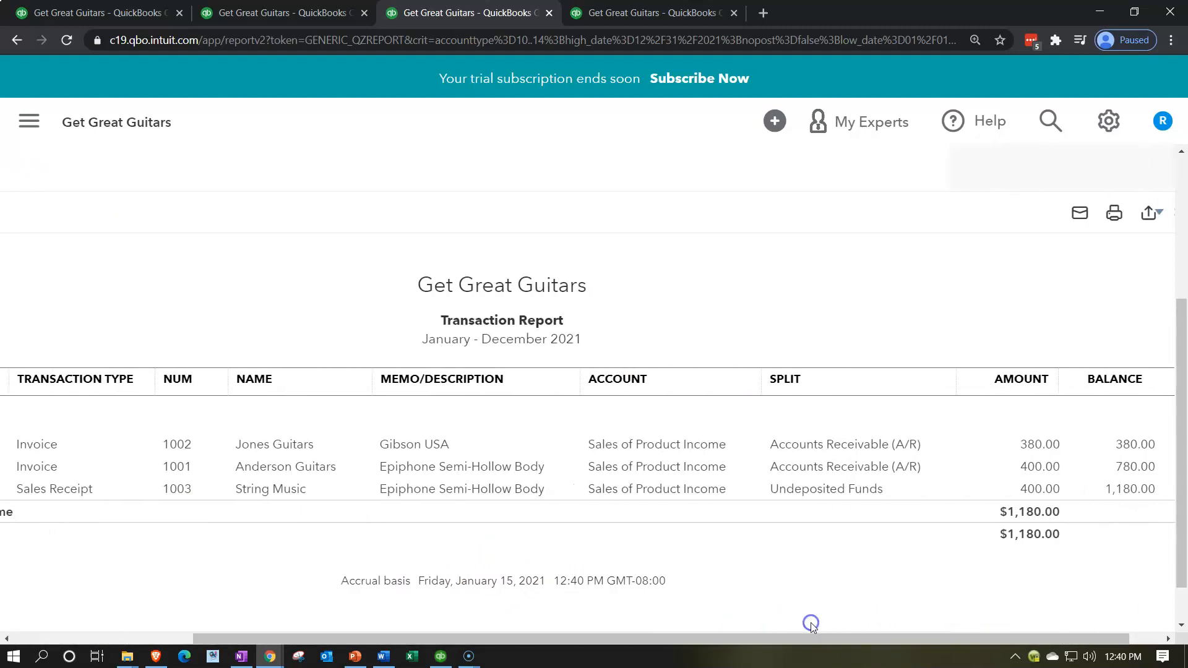
# - Review the String Music sales receipt from the transaction report, then close it and return to the Profit and Loss summary
pyautogui.click(1042, 489)
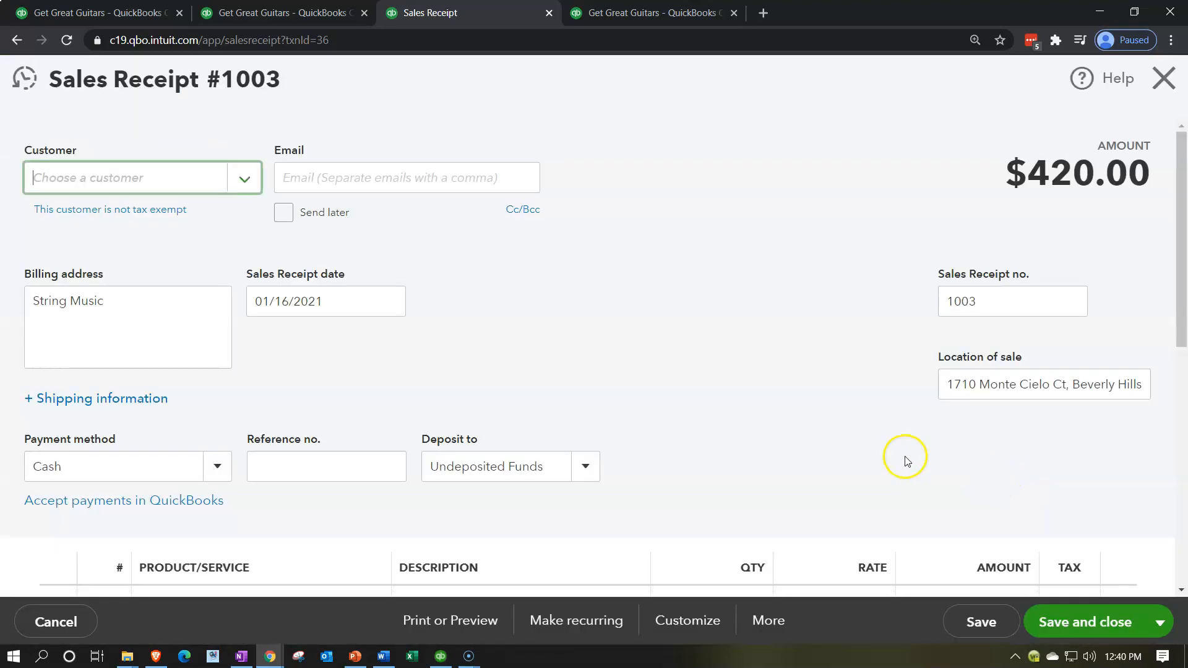
pyautogui.scroll(-5, 903, 460)
pyautogui.scroll(-1, 905, 461)
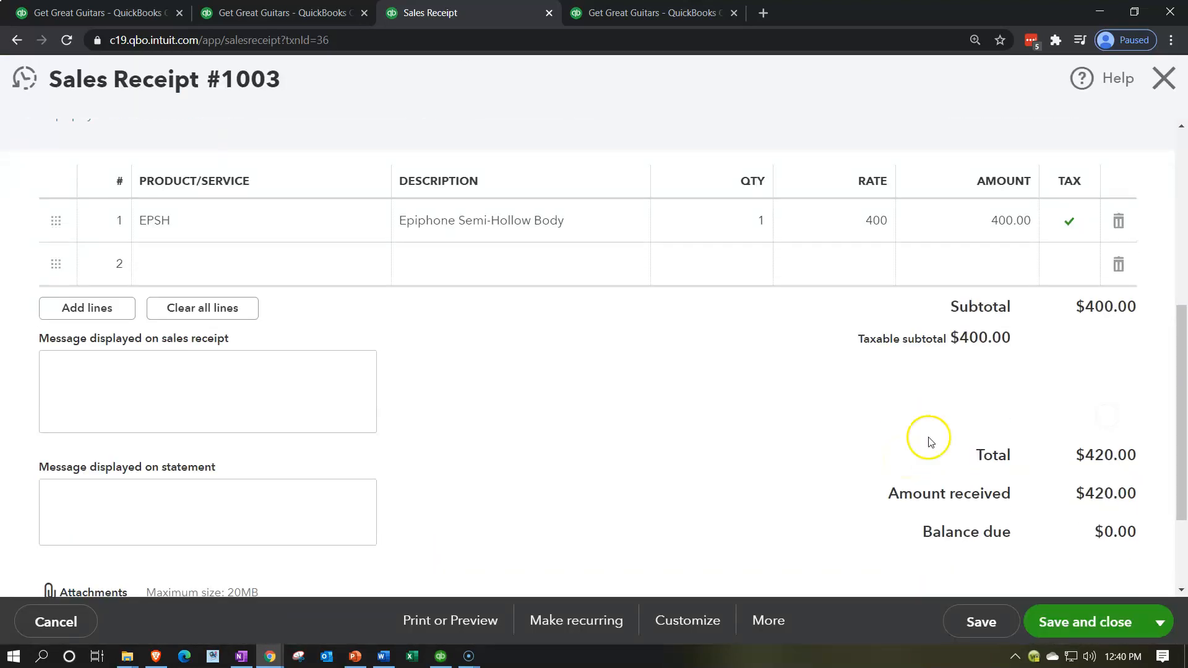
pyautogui.scroll(5, 48, 483)
pyautogui.scroll(1, 594, 353)
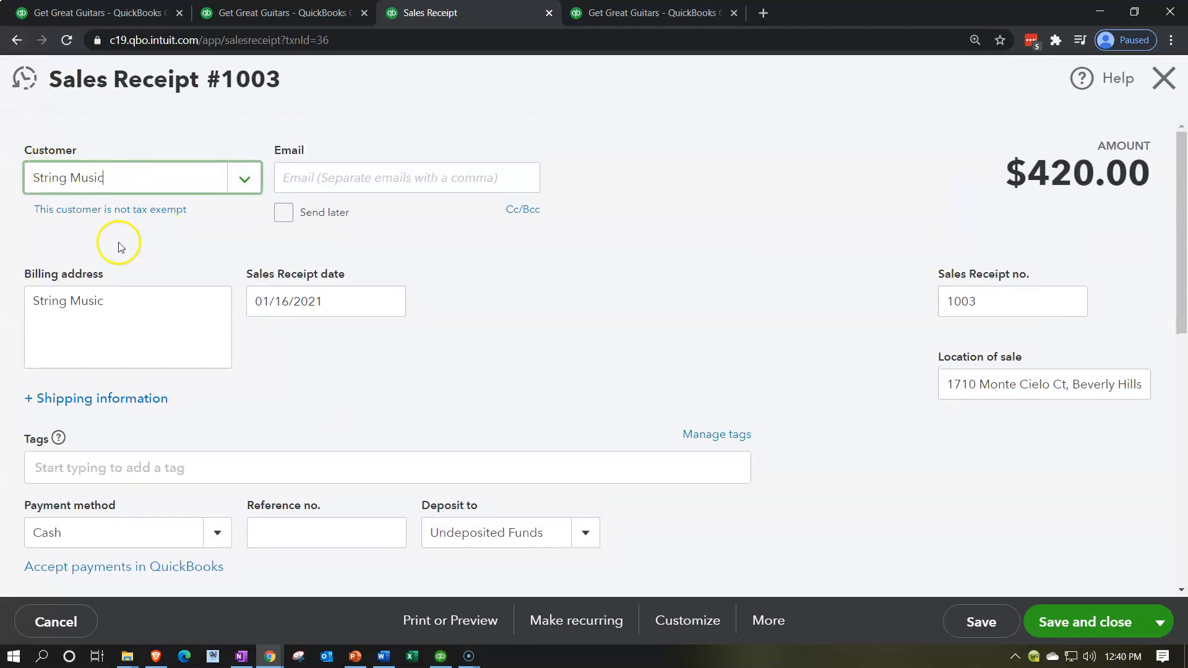
pyautogui.click(1163, 79)
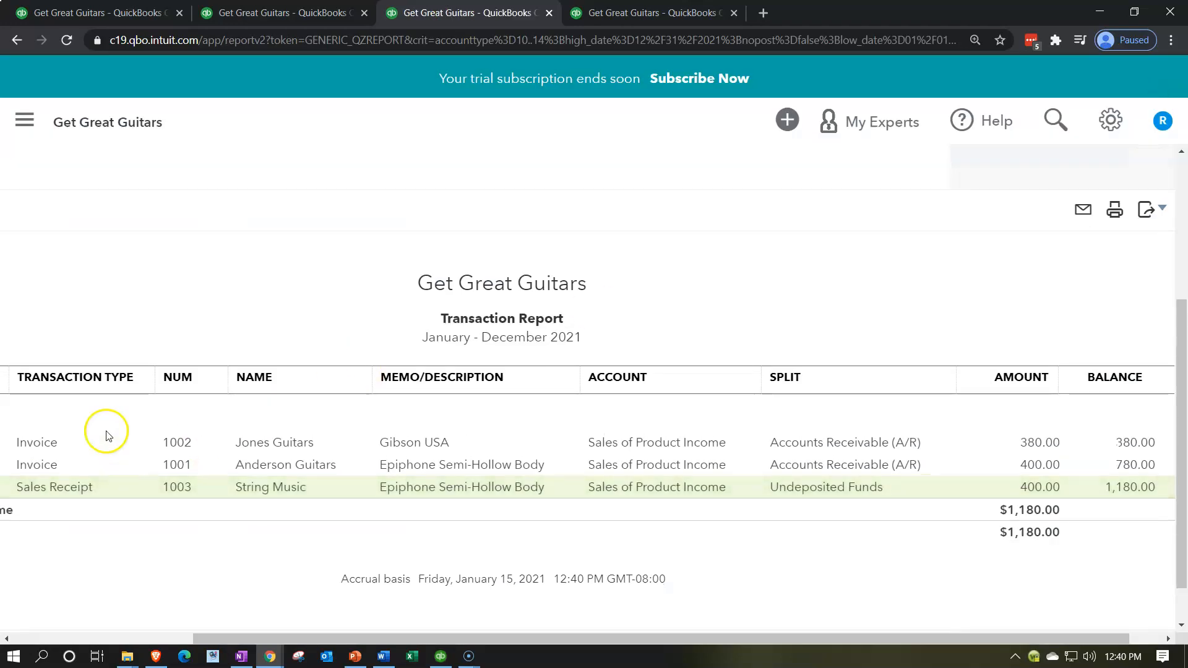
pyautogui.scroll(4, 99, 374)
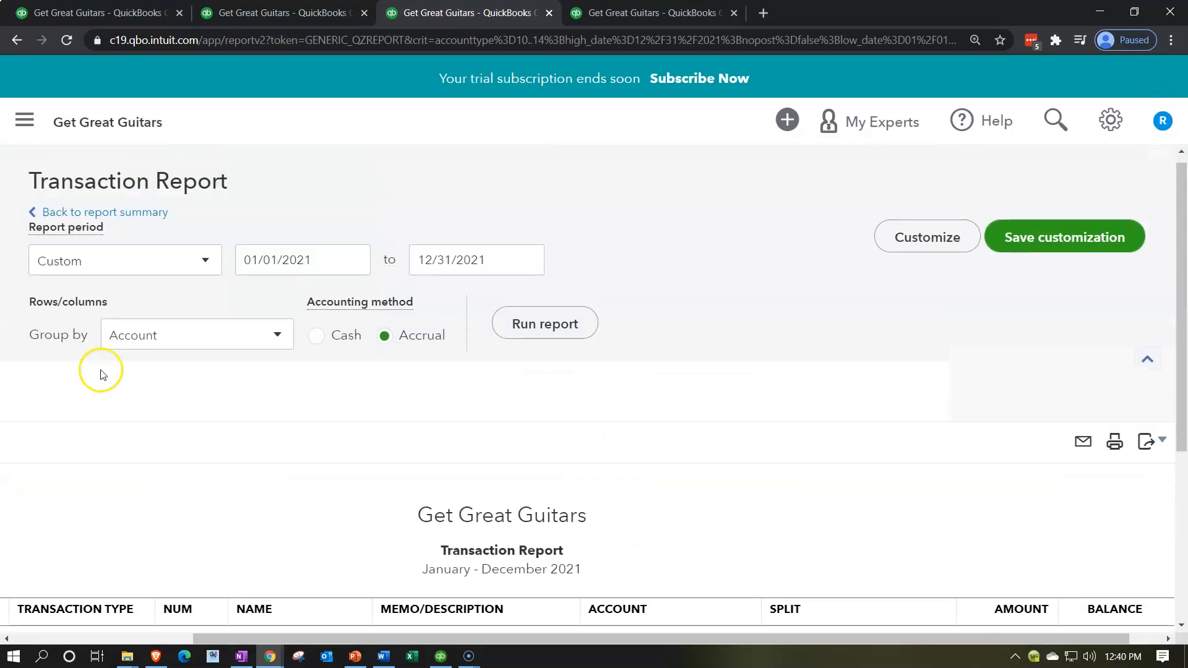
pyautogui.click(153, 213)
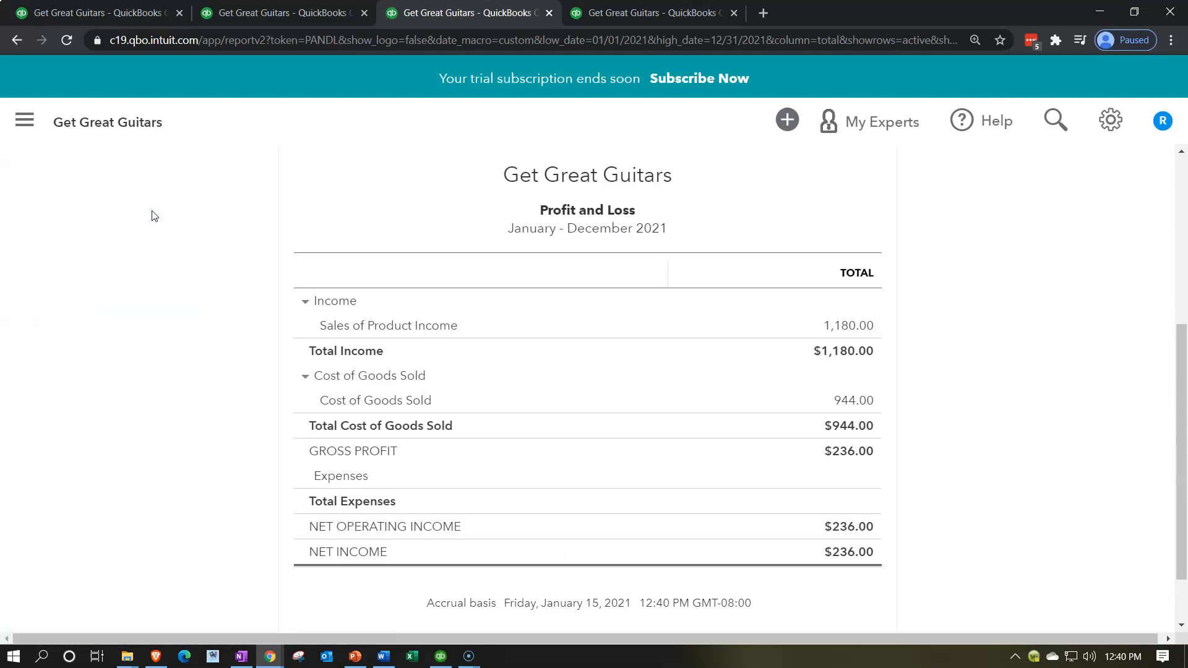
# - Examine the California Department of Tax and Fee Administration payable among the liabilities on the 2021 Balance Sheet
pyautogui.click(260, 15)
pyautogui.scroll(-5, 248, 362)
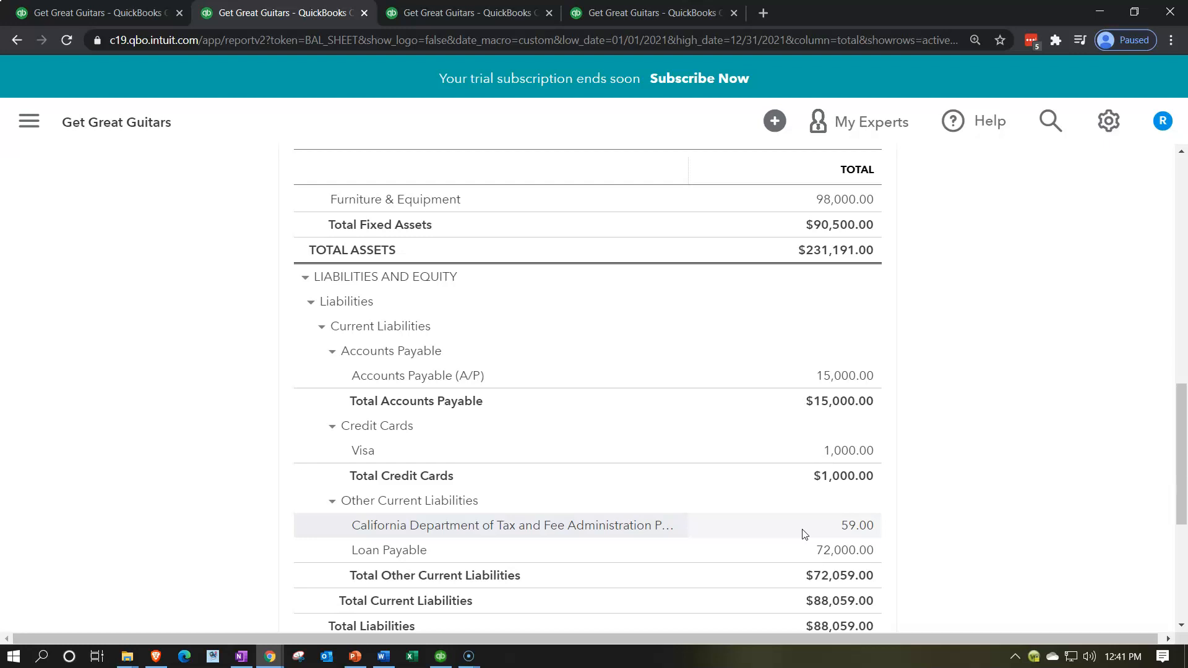
pyautogui.scroll(8, 804, 534)
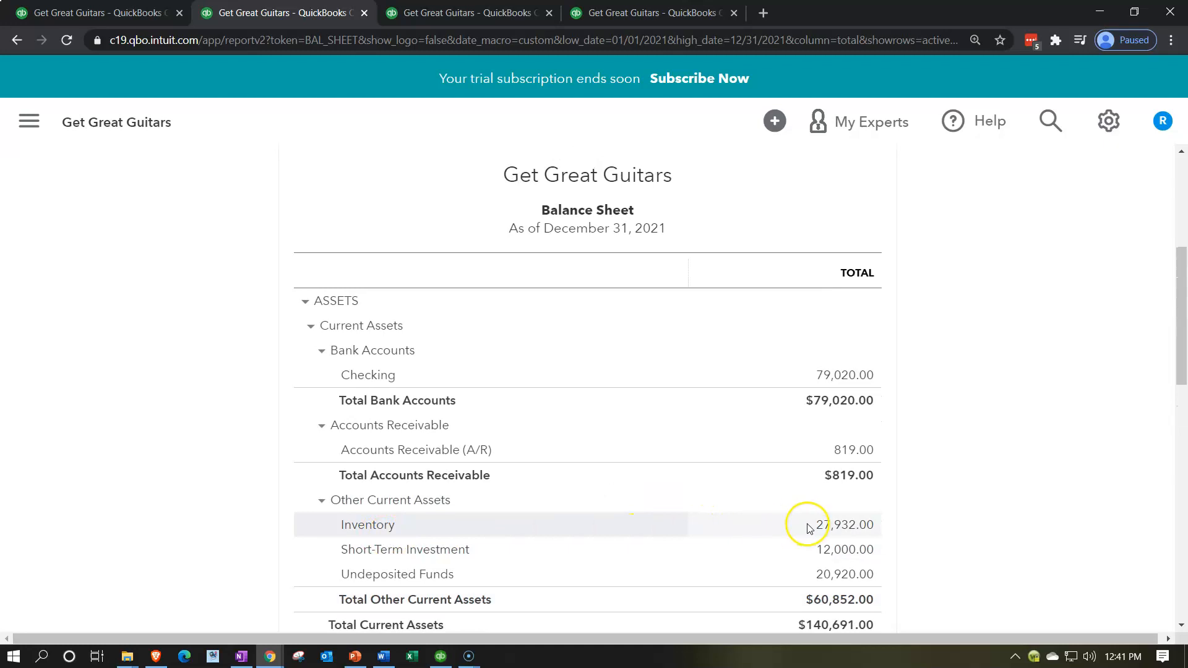
# - Examine the transactions, amounts and balances behind Inventory on the Balance Sheet
pyautogui.click(827, 526)
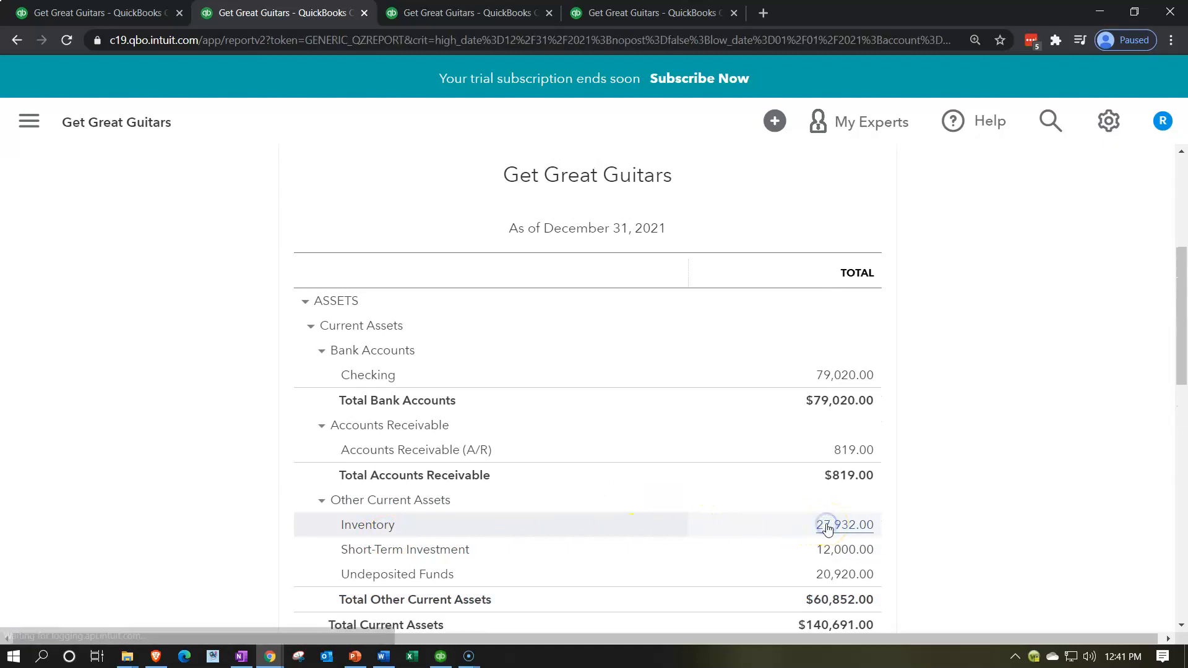
pyautogui.scroll(-3, 828, 528)
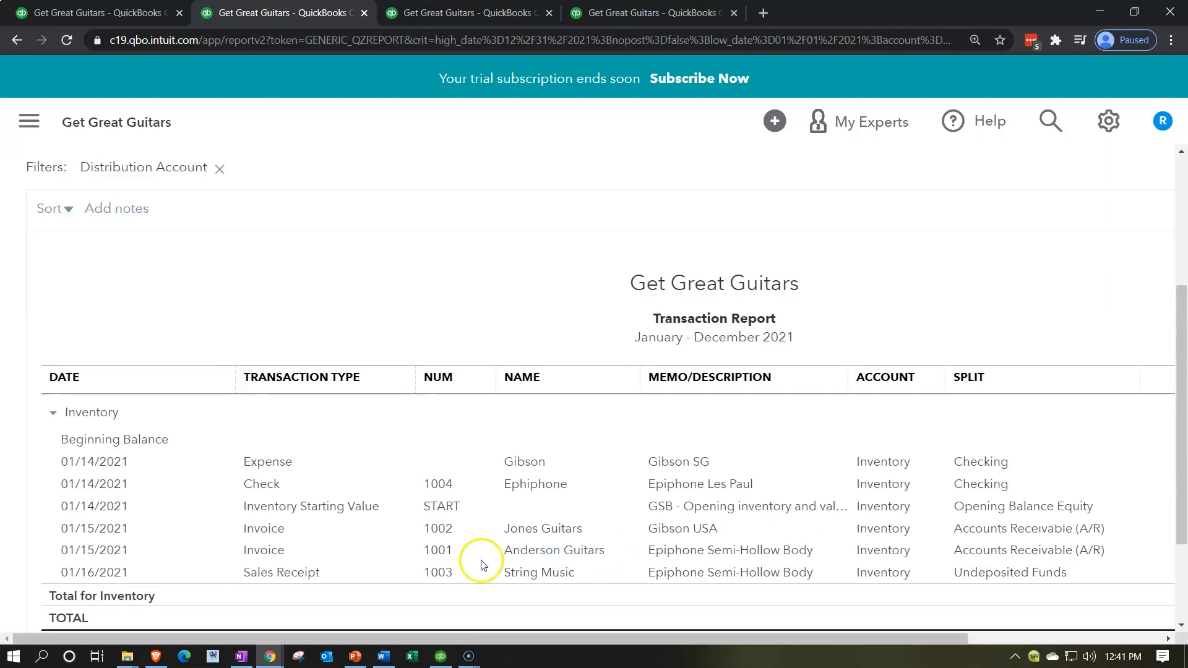
pyautogui.scroll(-2, 440, 559)
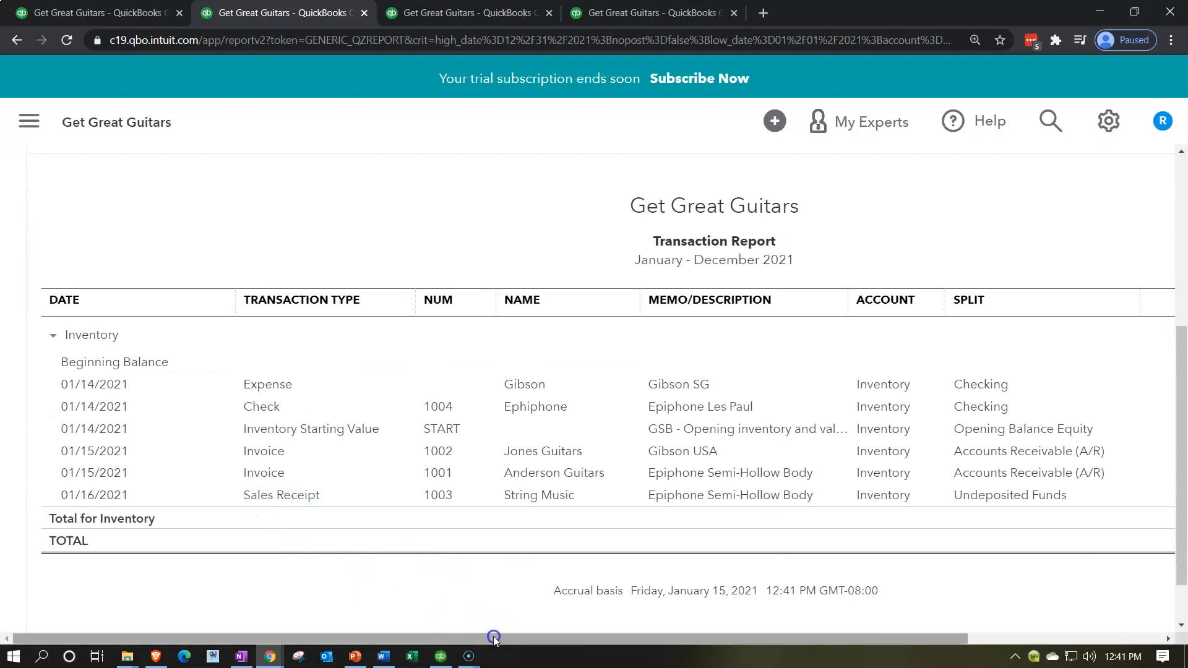
pyautogui.moveTo(493, 637); pyautogui.dragTo(798, 638)
# - Review the String Music sales receipt from the Inventory transaction report, then close it and return to the Balance Sheet summary
pyautogui.click(931, 495)
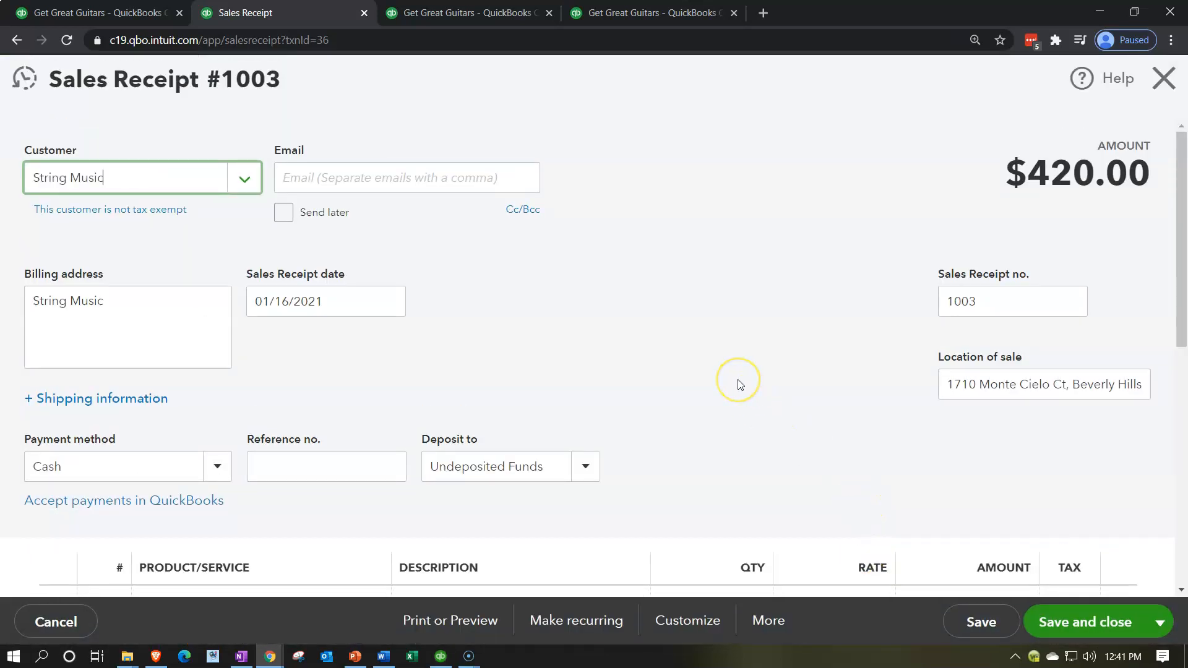
pyautogui.scroll(-5, 739, 383)
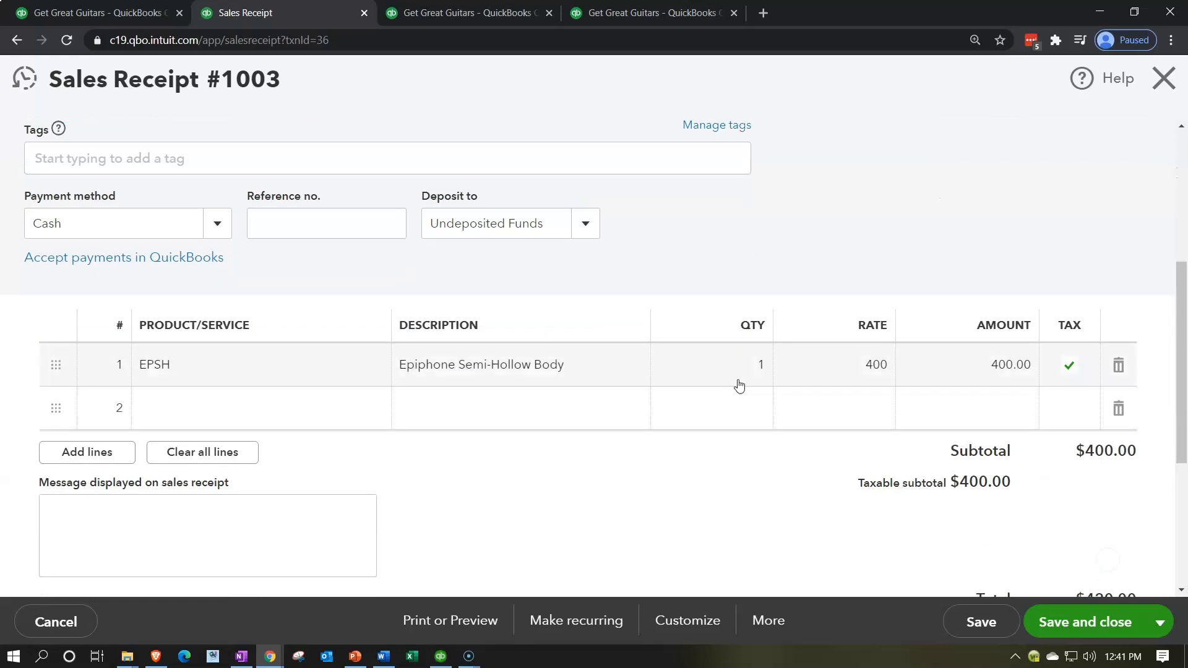
pyautogui.click(290, 367)
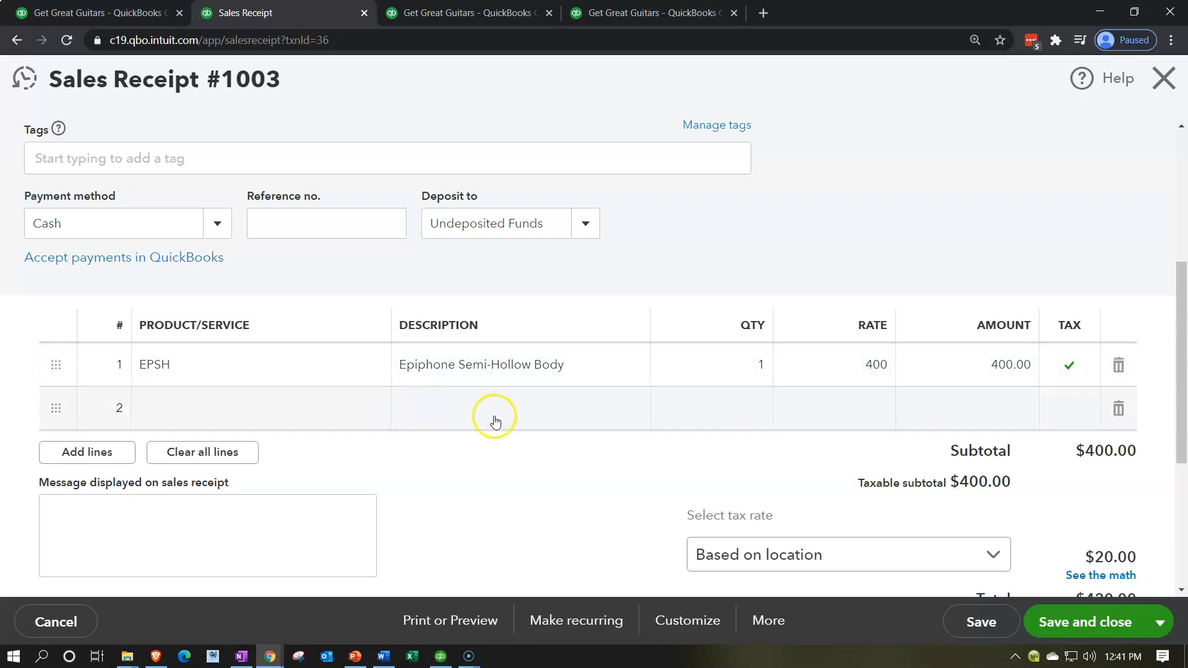
pyautogui.scroll(4, 493, 418)
pyautogui.click(1164, 81)
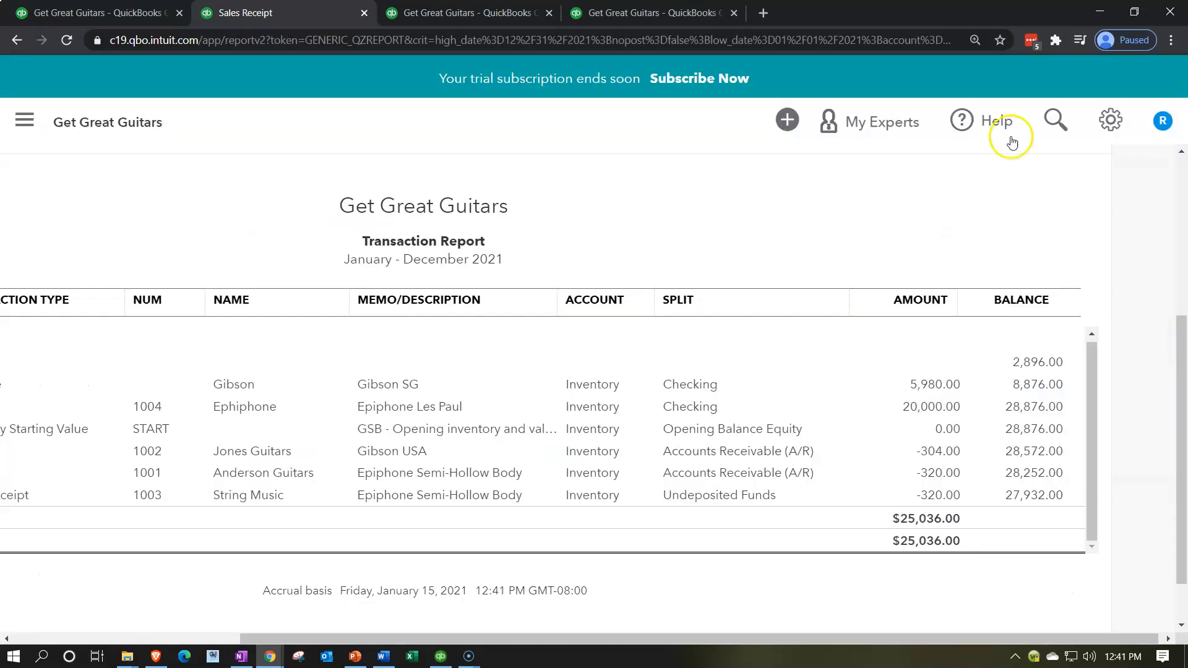
pyautogui.scroll(5, 105, 371)
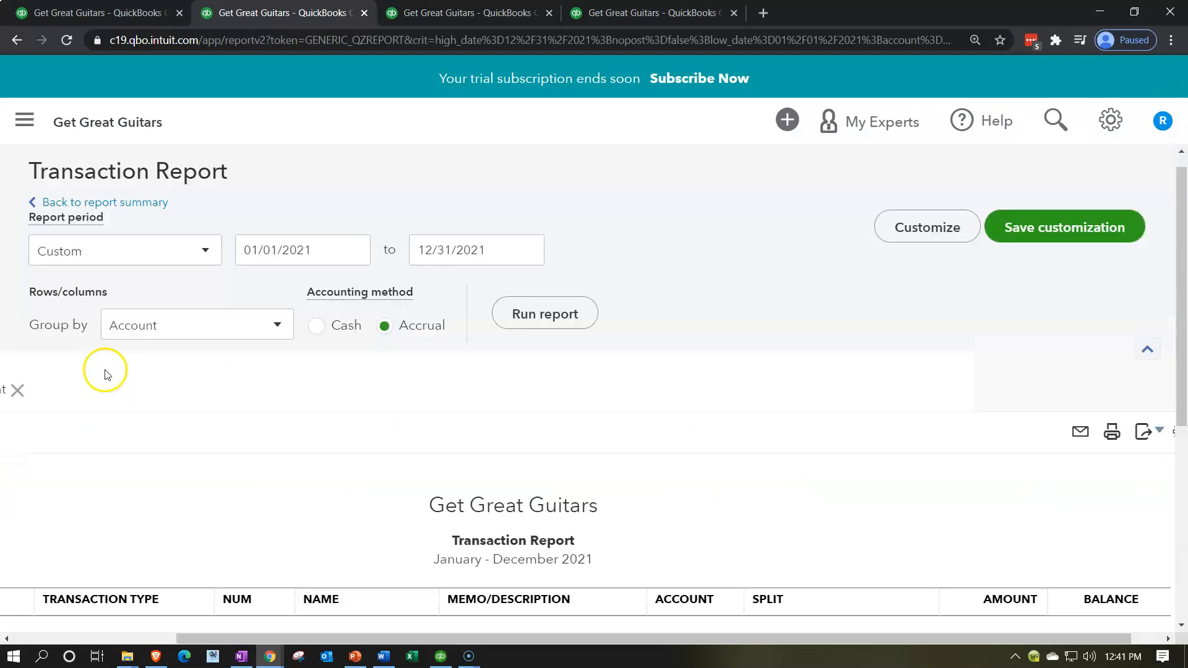
pyautogui.click(119, 205)
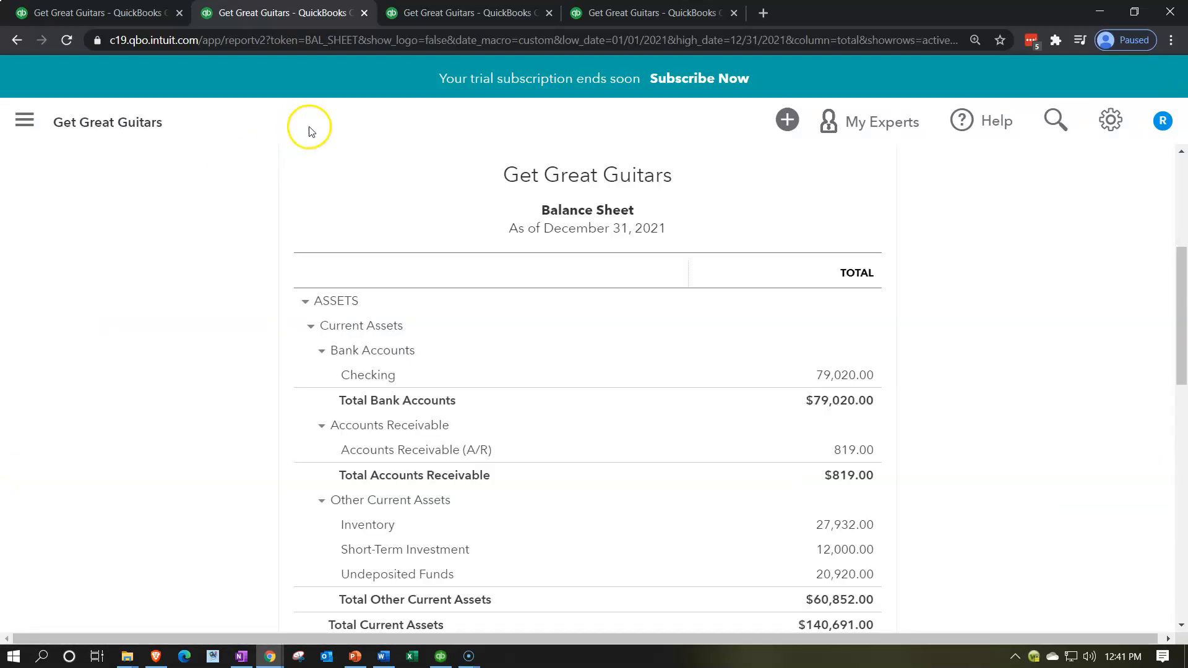
# - Examine the transactions behind Cost of Goods Sold on the Profit and Loss report, then return to the report summary
pyautogui.click(450, 14)
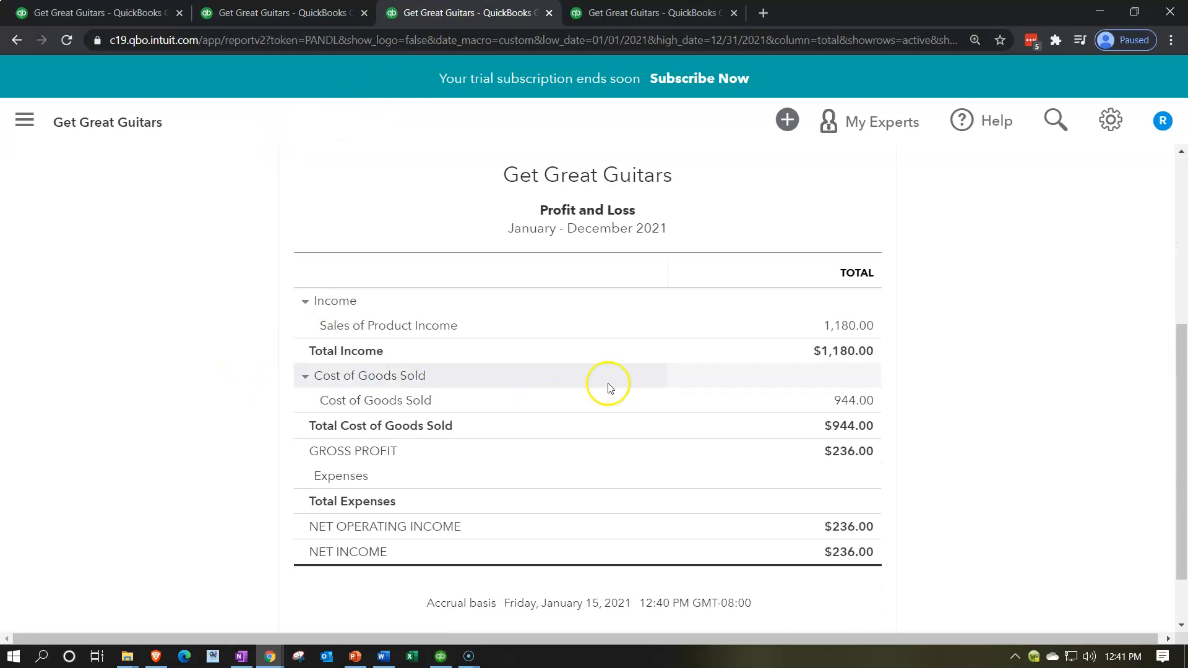
pyautogui.click(845, 399)
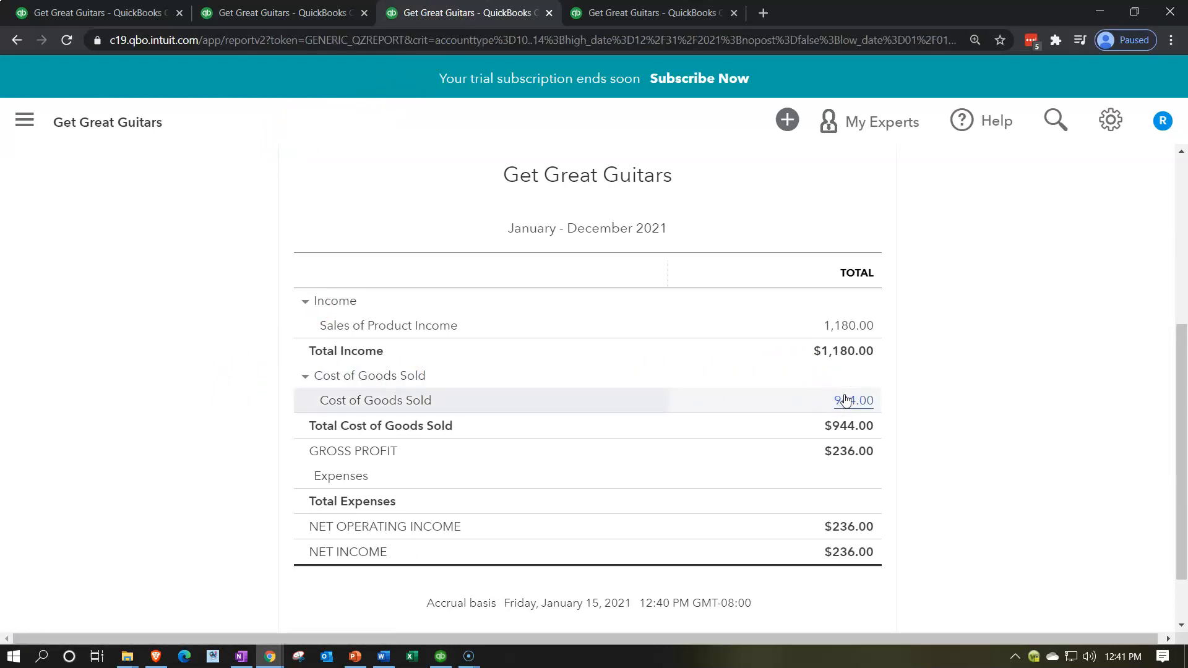
pyautogui.scroll(-1, 846, 396)
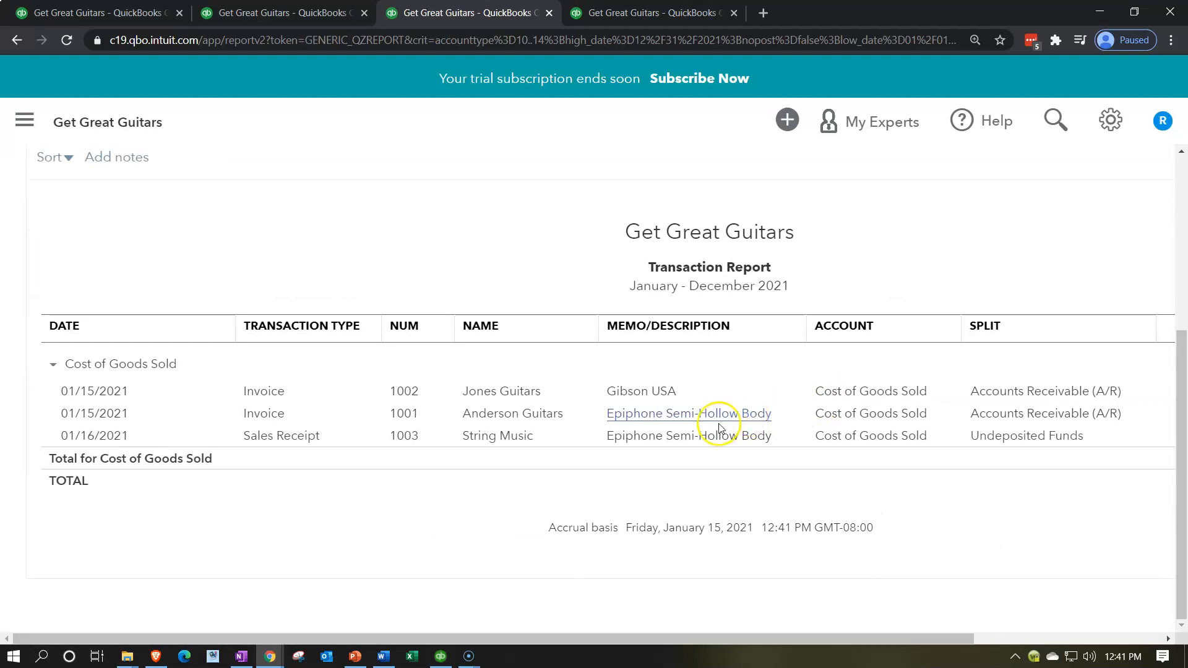
pyautogui.moveTo(715, 637)
pyautogui.mouseDown()
pyautogui.moveTo(866, 637)
pyautogui.moveTo(722, 638)
pyautogui.mouseUp()
pyautogui.scroll(5, 167, 472)
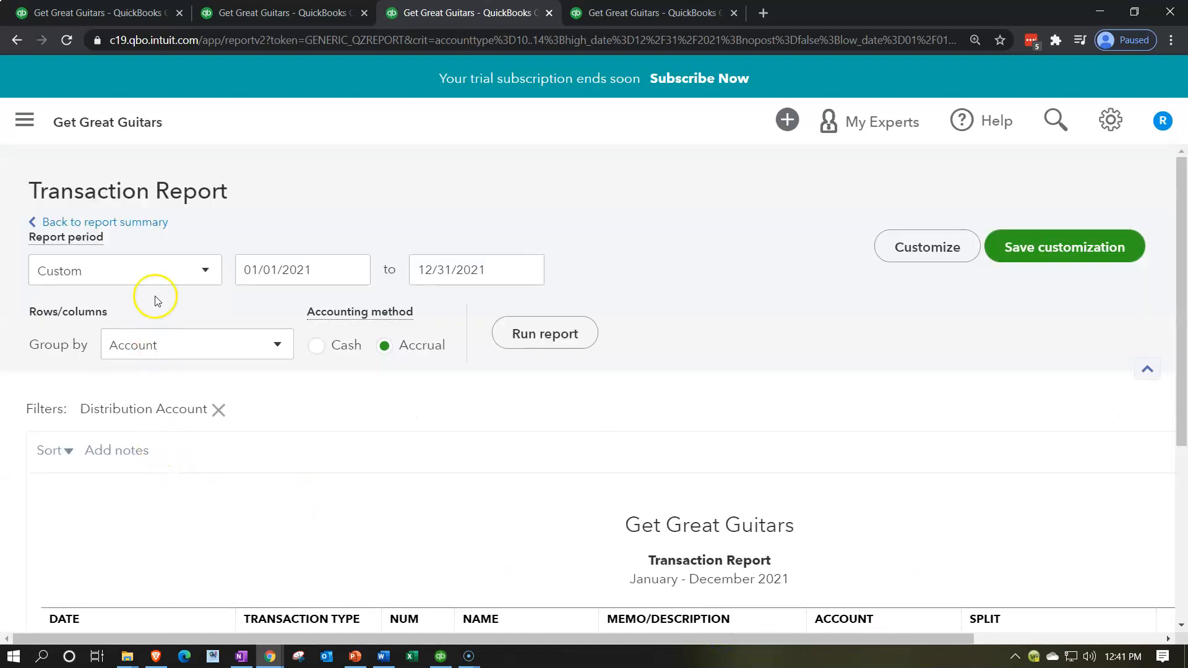
pyautogui.click(143, 223)
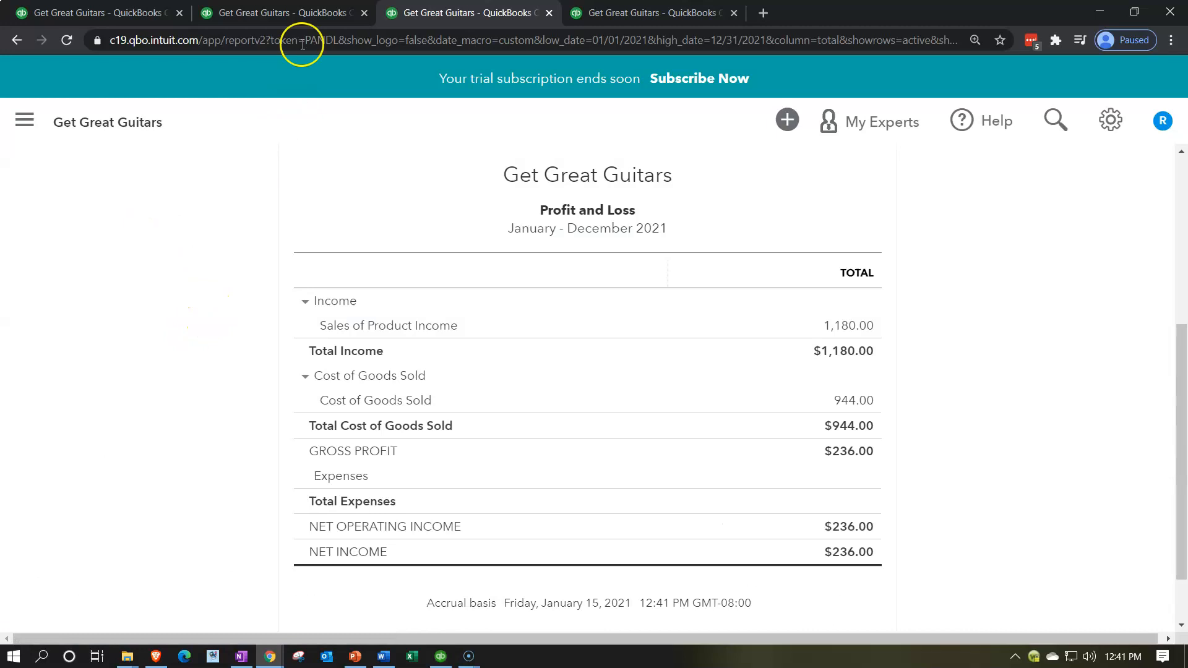
# - Review the current assets on the Balance Sheet, then duplicate the browser tab holding the Trial Balance
pyautogui.click(312, 16)
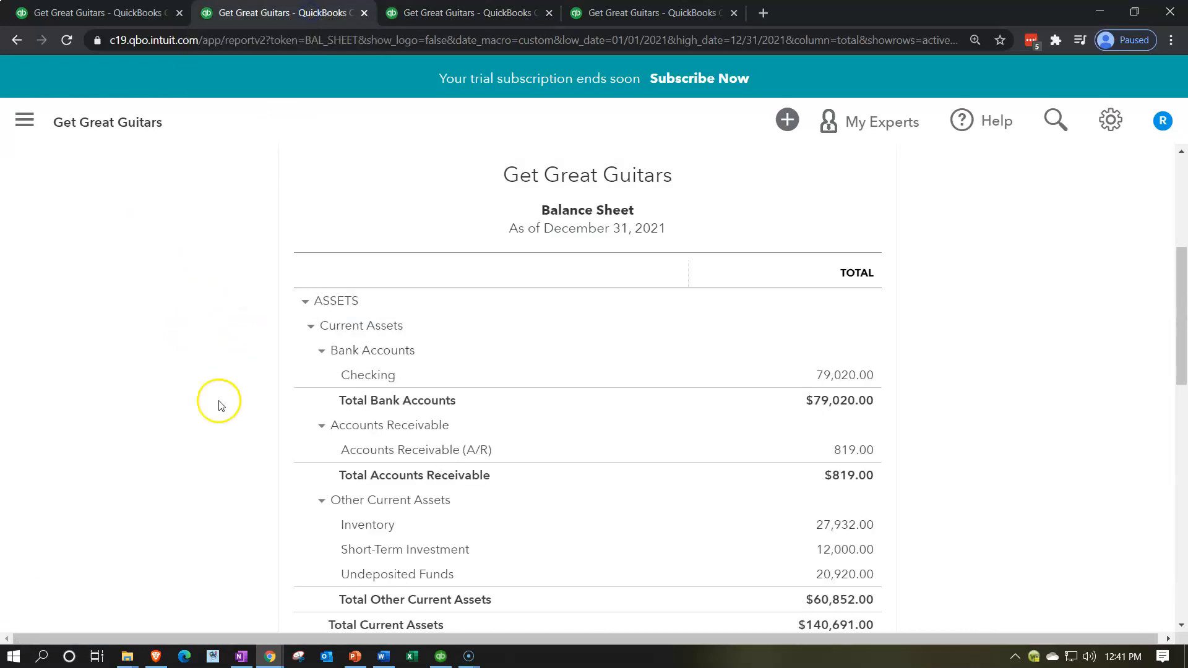
pyautogui.scroll(-1, 339, 522)
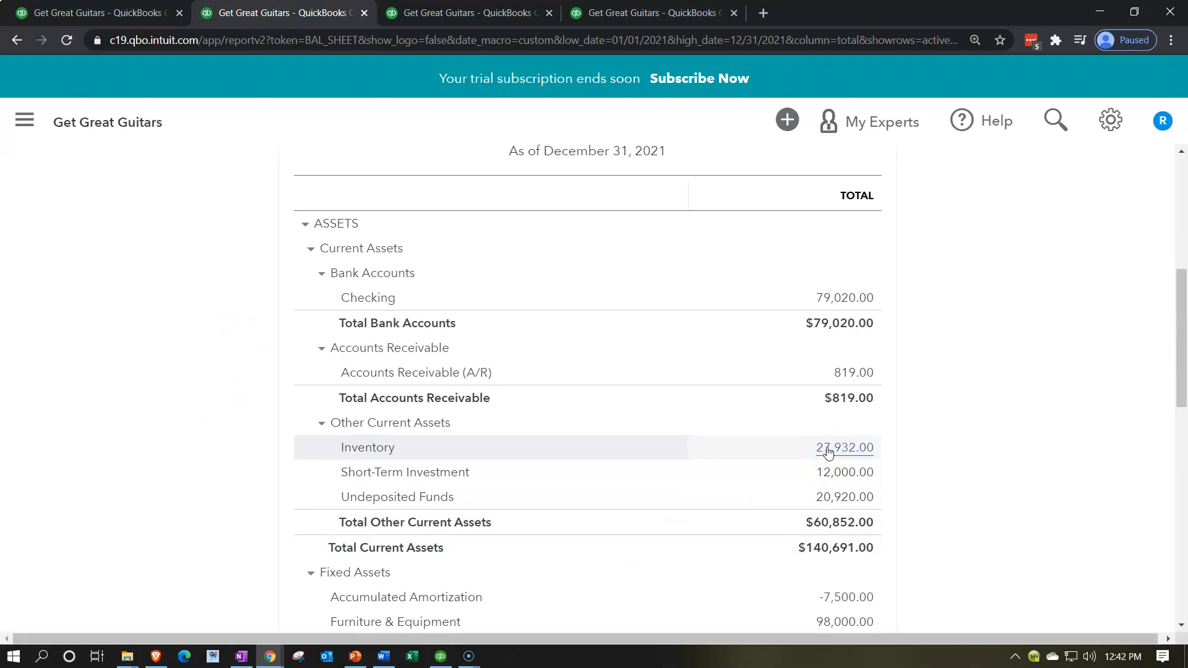
pyautogui.click(671, 15)
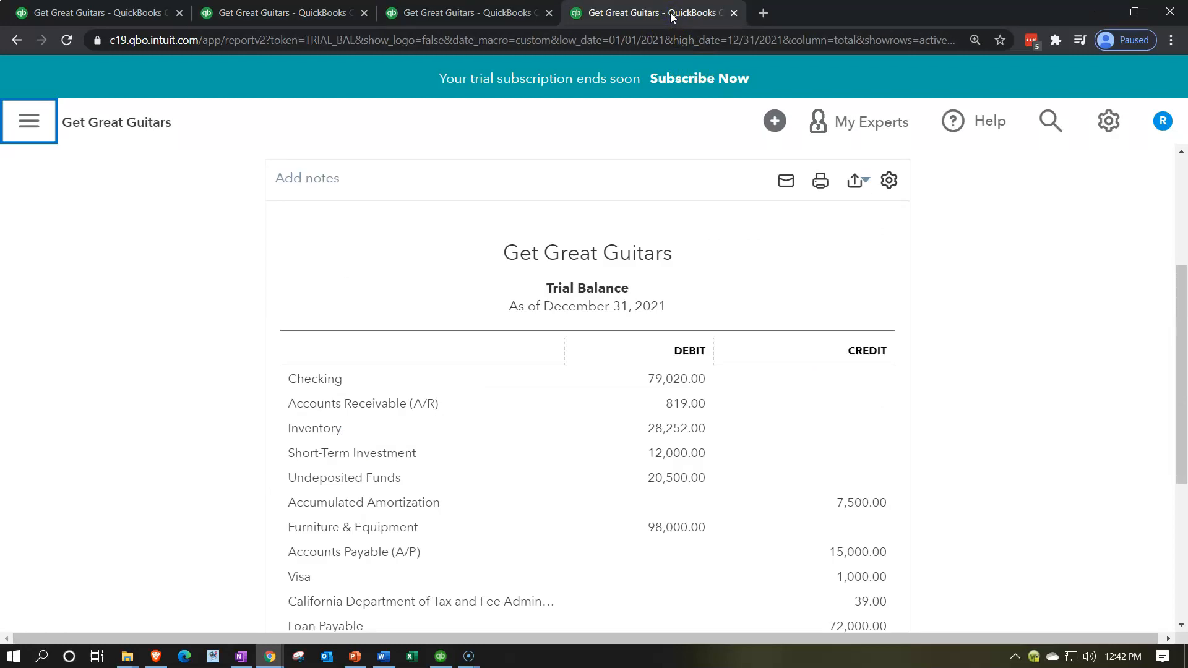
pyautogui.rightClick(671, 15)
pyautogui.click(700, 93)
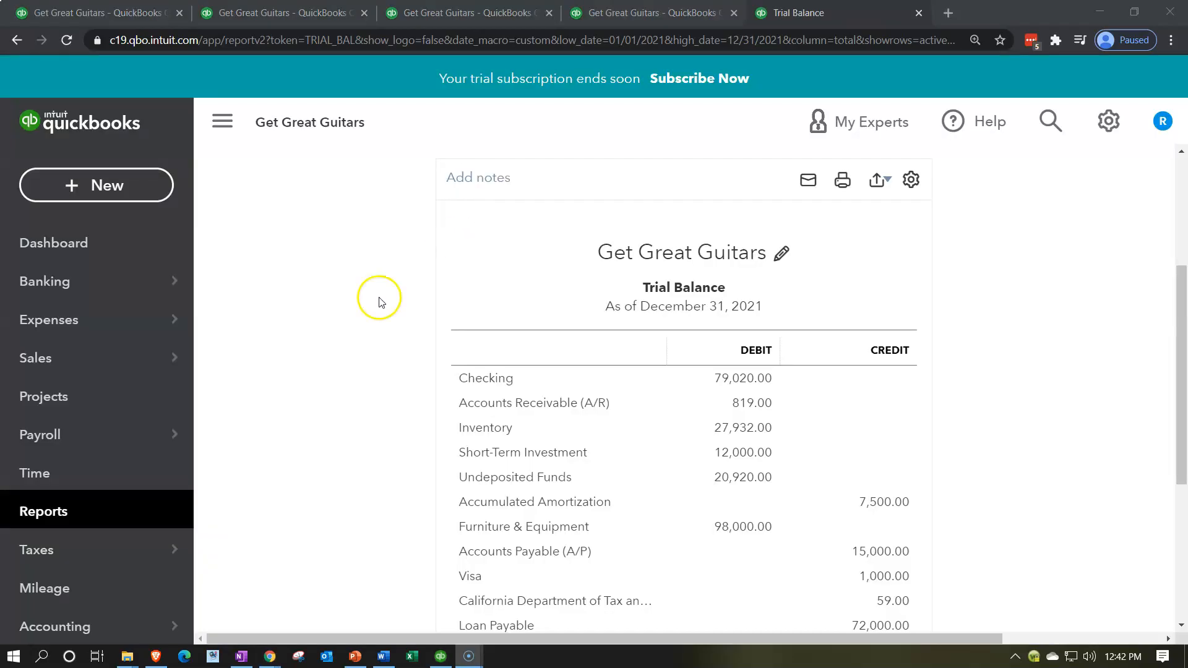
# - Search the reports for inventory in the duplicated tab and open the Inventory Valuation Summary
pyautogui.click(49, 522)
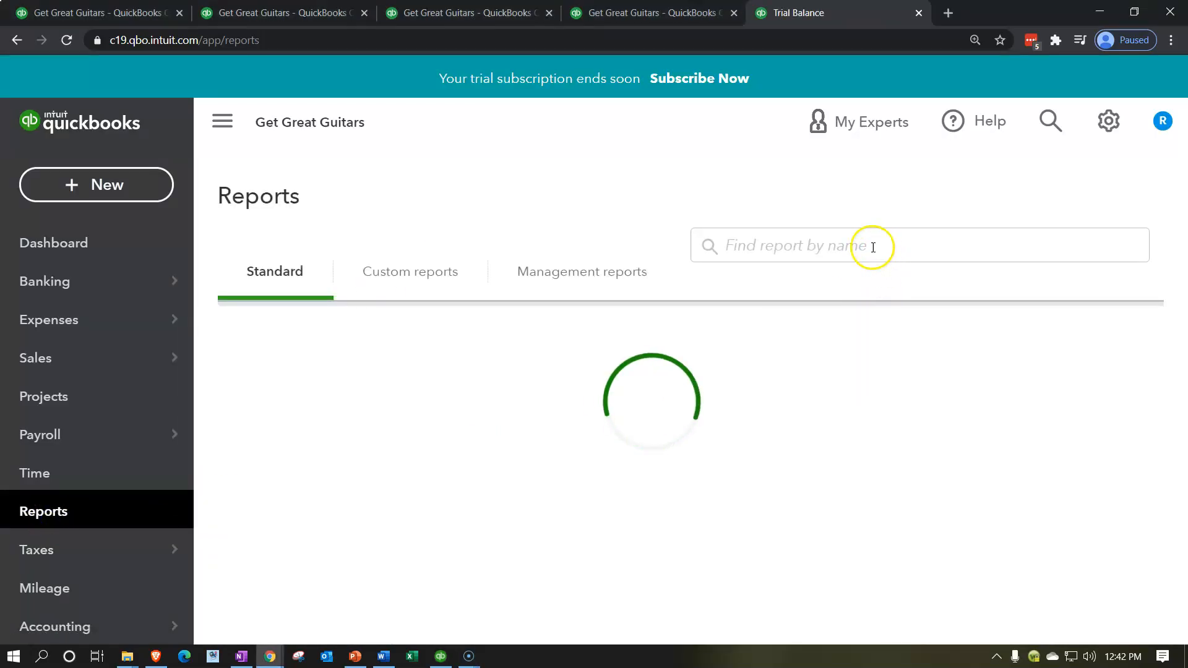
pyautogui.click(821, 376)
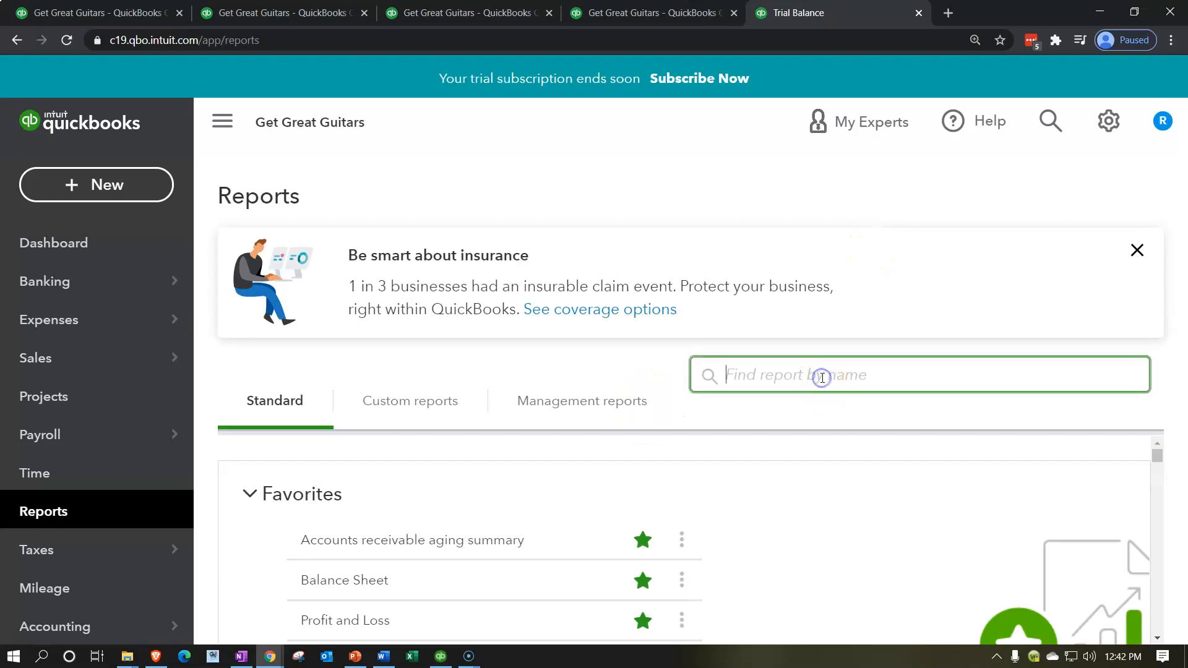
pyautogui.write('inventory')
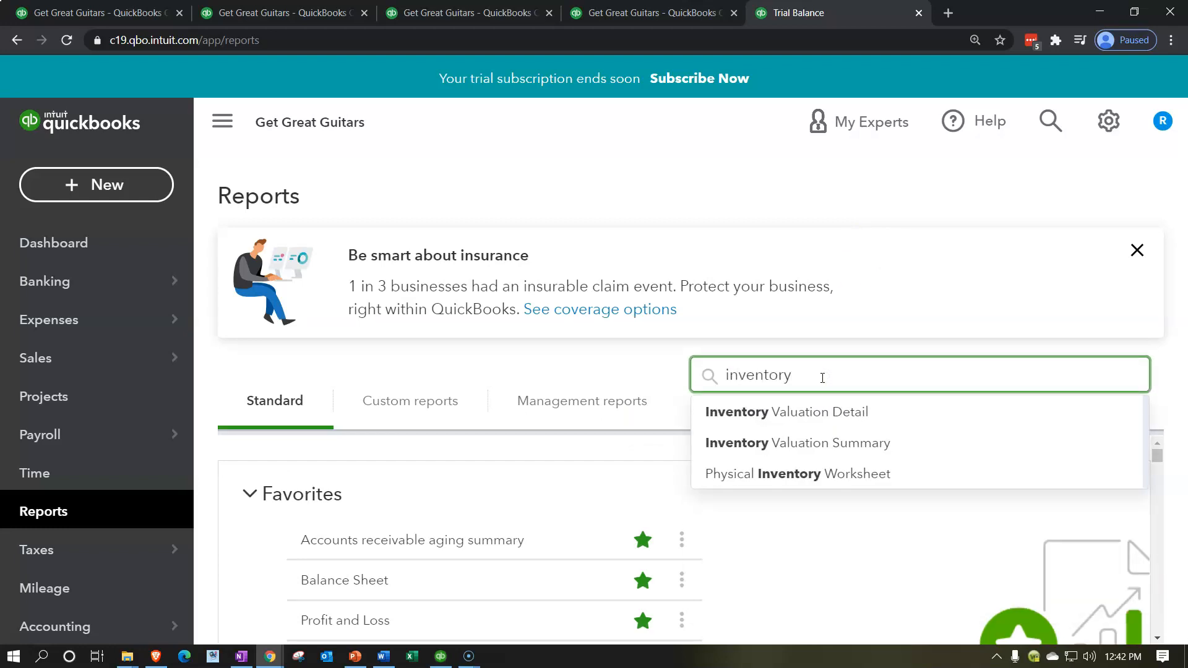
pyautogui.click(820, 444)
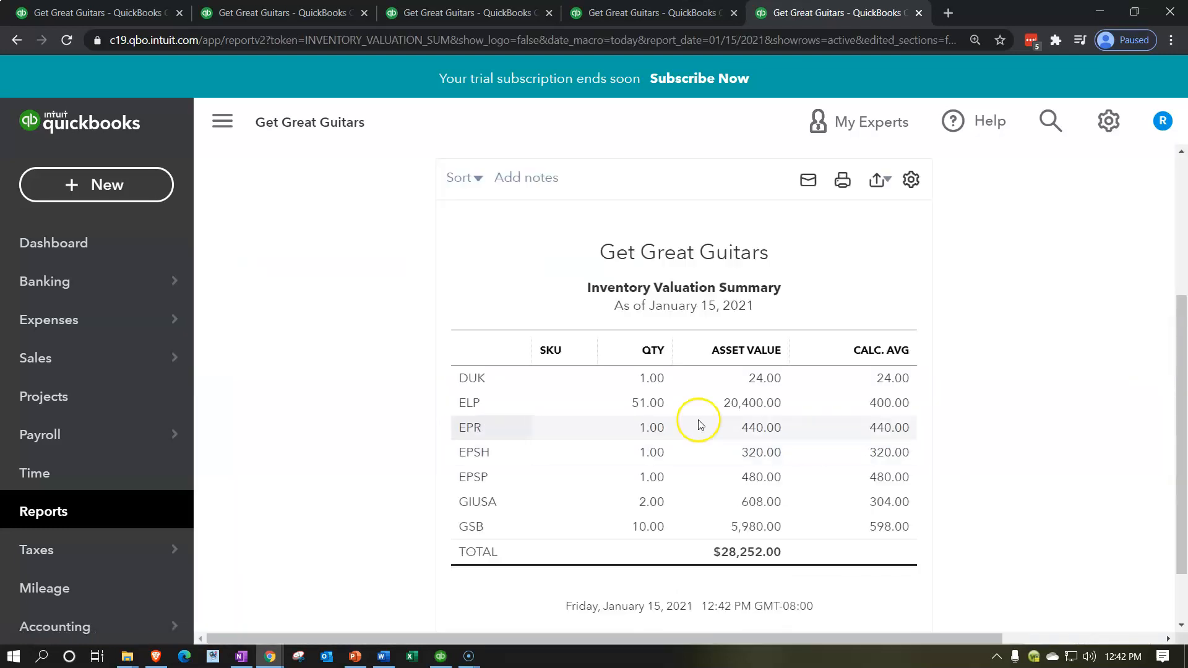
# - Run the Inventory Valuation Summary as of 12/31/2021 and collapse the navigation sidebar
pyautogui.click(564, 270)
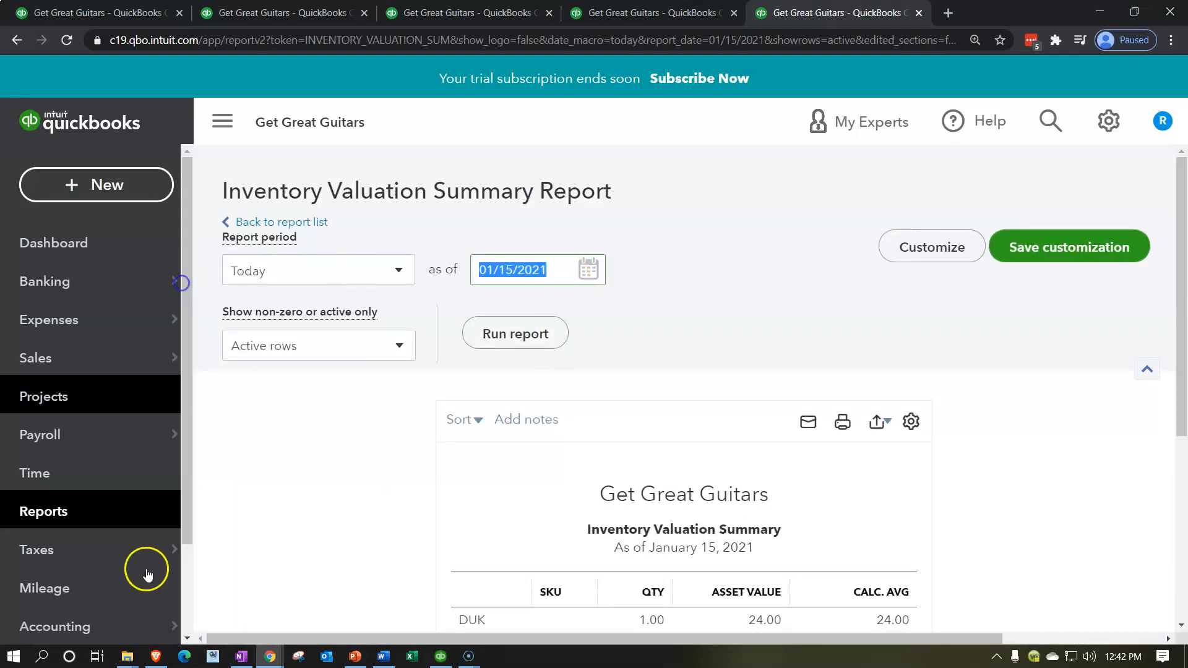
pyautogui.write('123121')
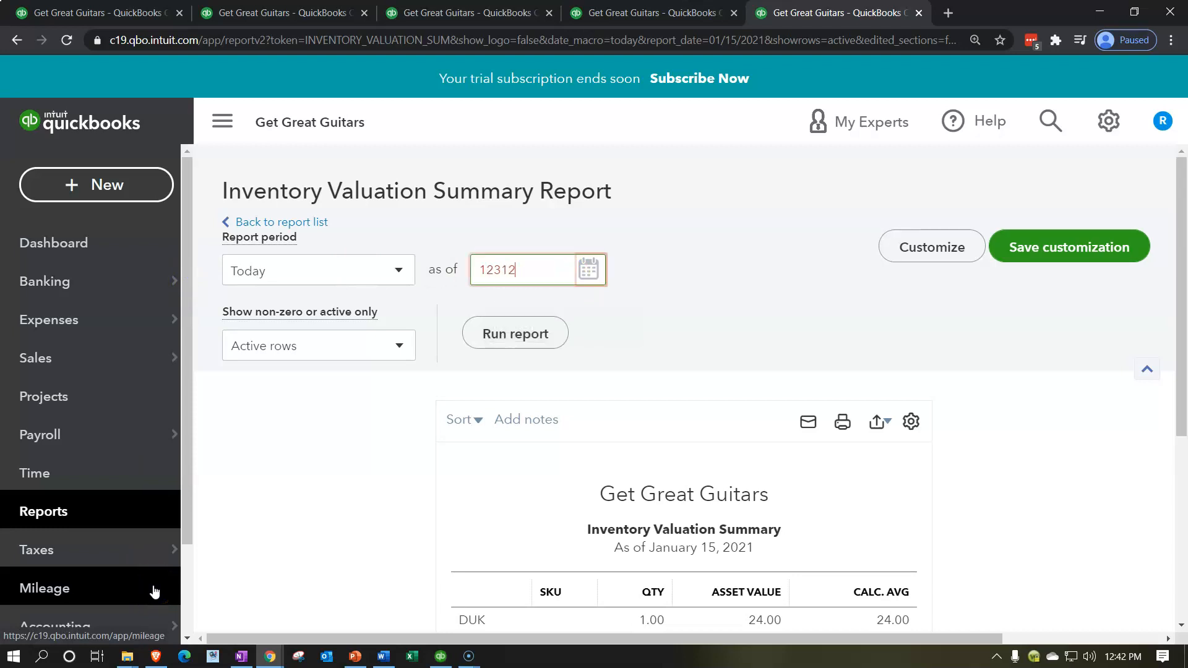
pyautogui.press('Tab')
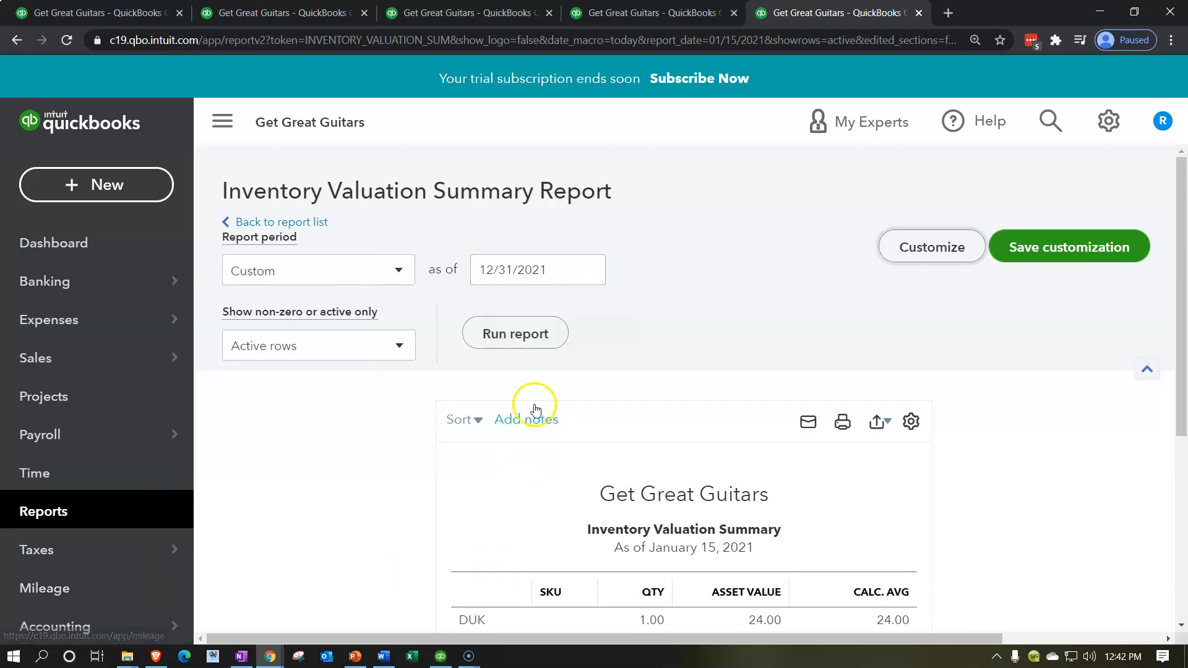
pyautogui.click(523, 343)
pyautogui.click(223, 123)
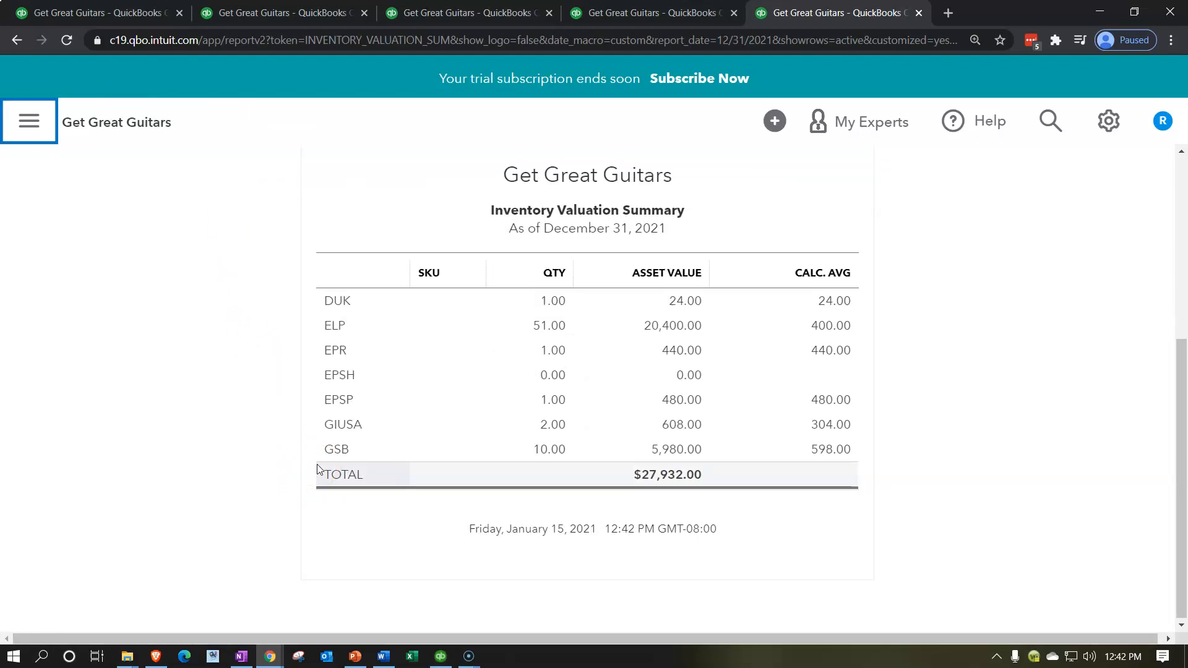
# - Check the EPSH item and the total asset value, then compare that total with Inventory on the Balance Sheet
pyautogui.click(350, 371)
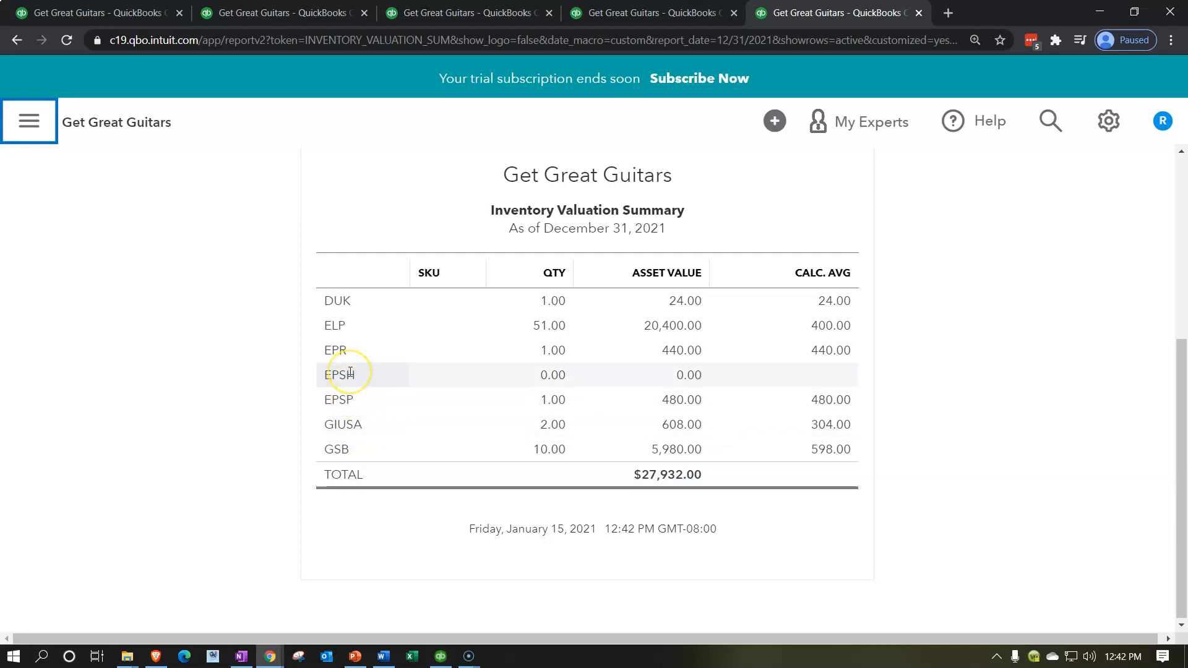
pyautogui.click(358, 378)
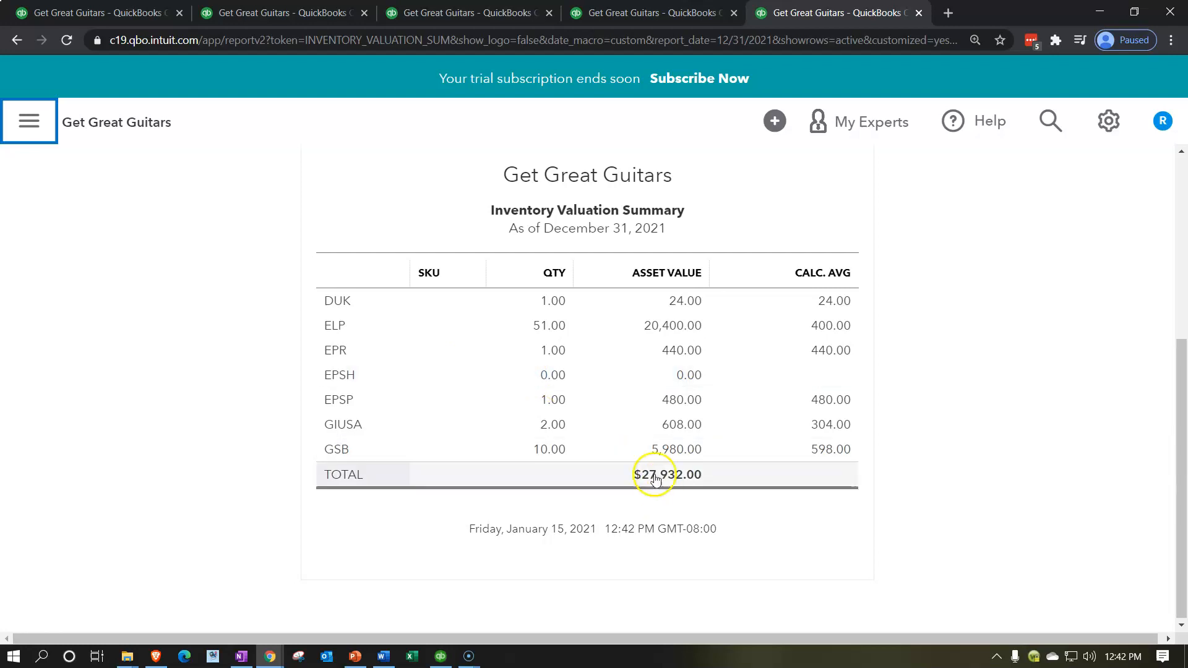
pyautogui.click(313, 18)
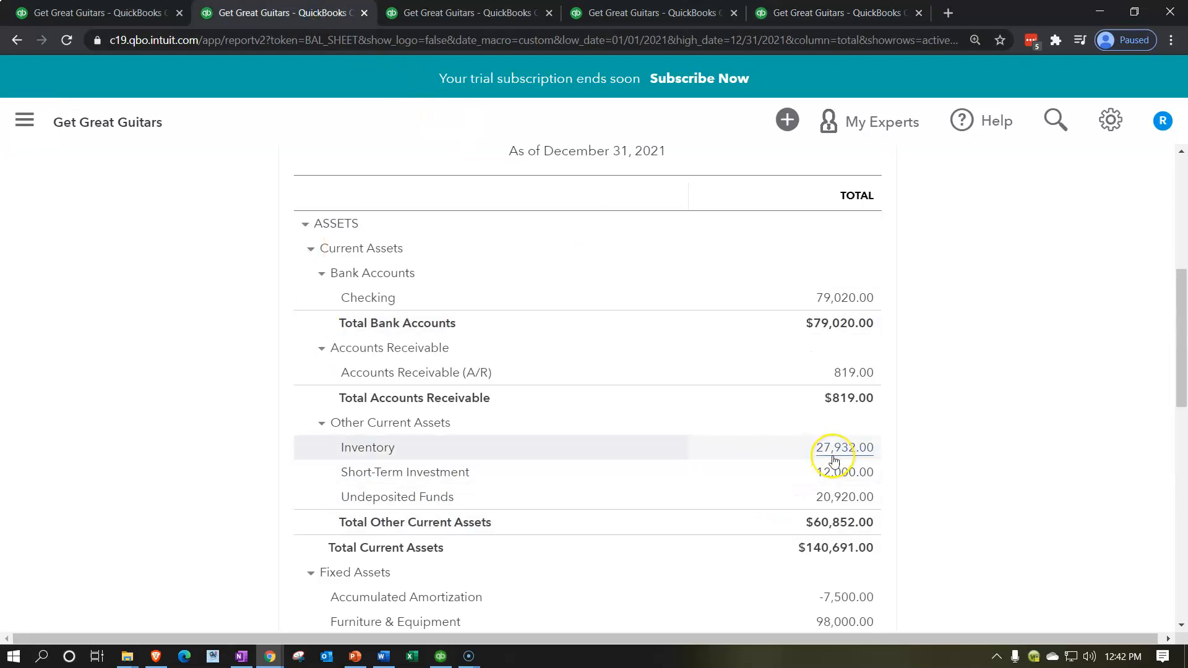
pyautogui.click(979, 481)
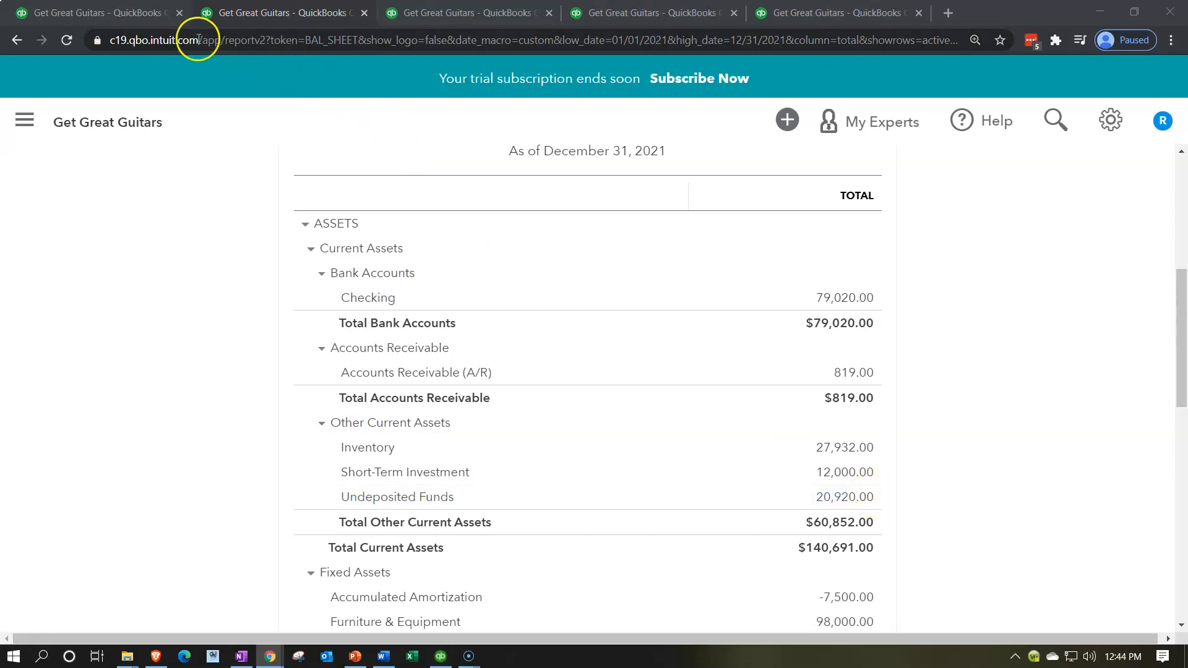
# - Return to the company dashboard and start a new sales receipt for a customer
pyautogui.click(132, 18)
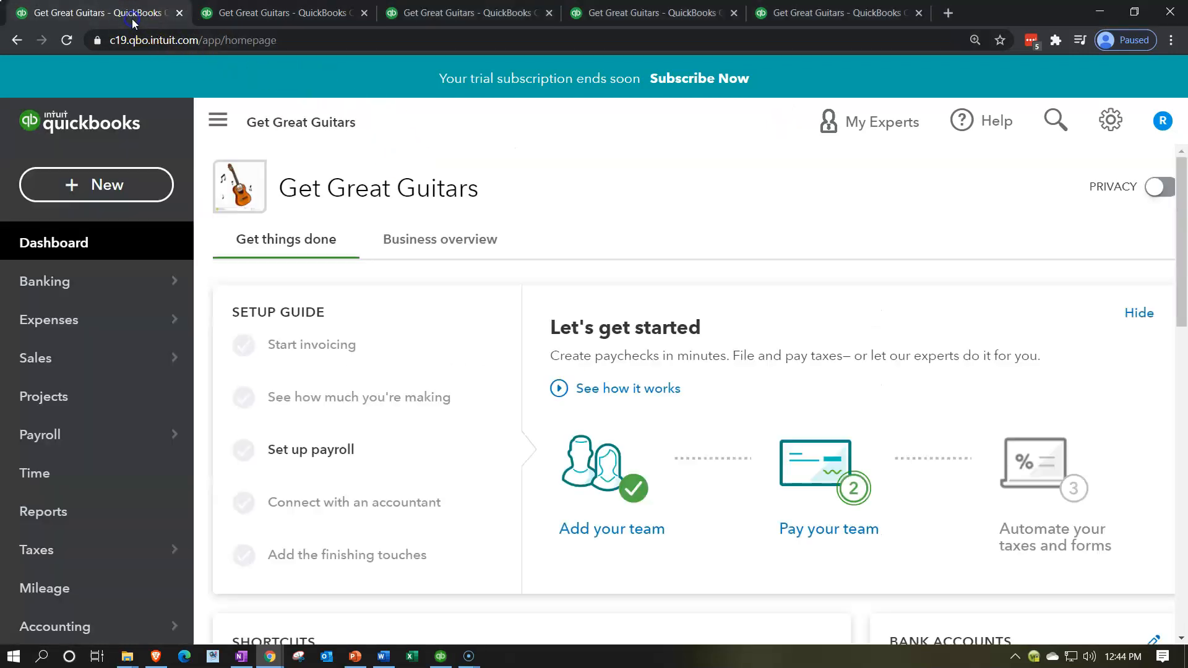
pyautogui.click(108, 192)
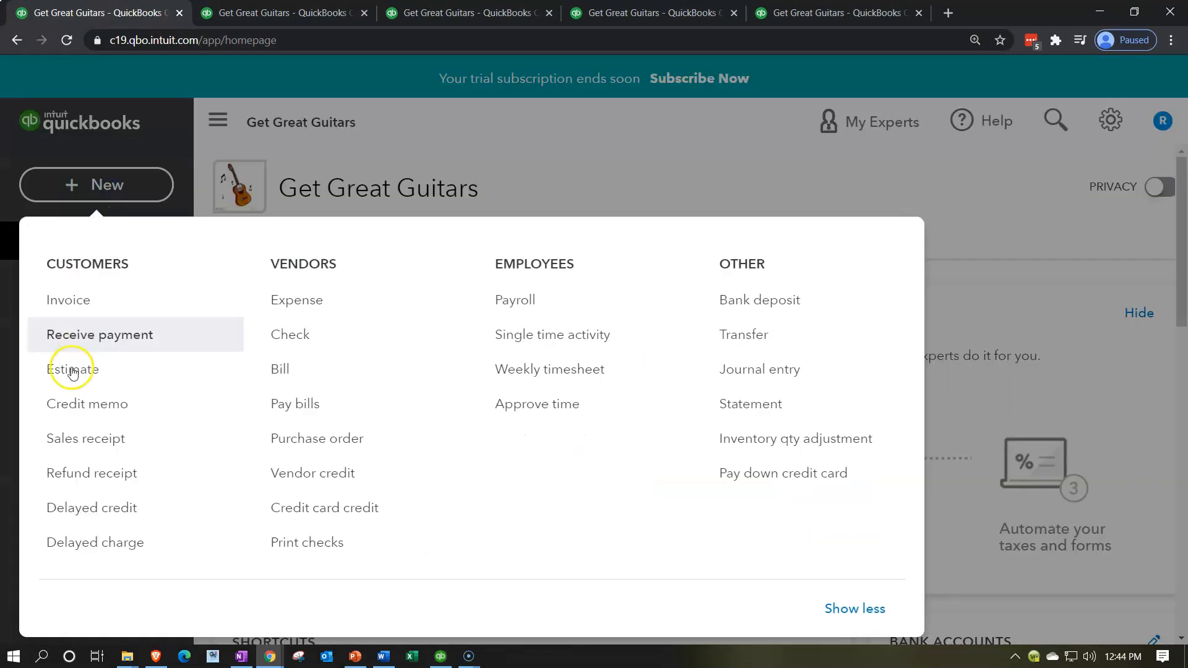
pyautogui.click(65, 438)
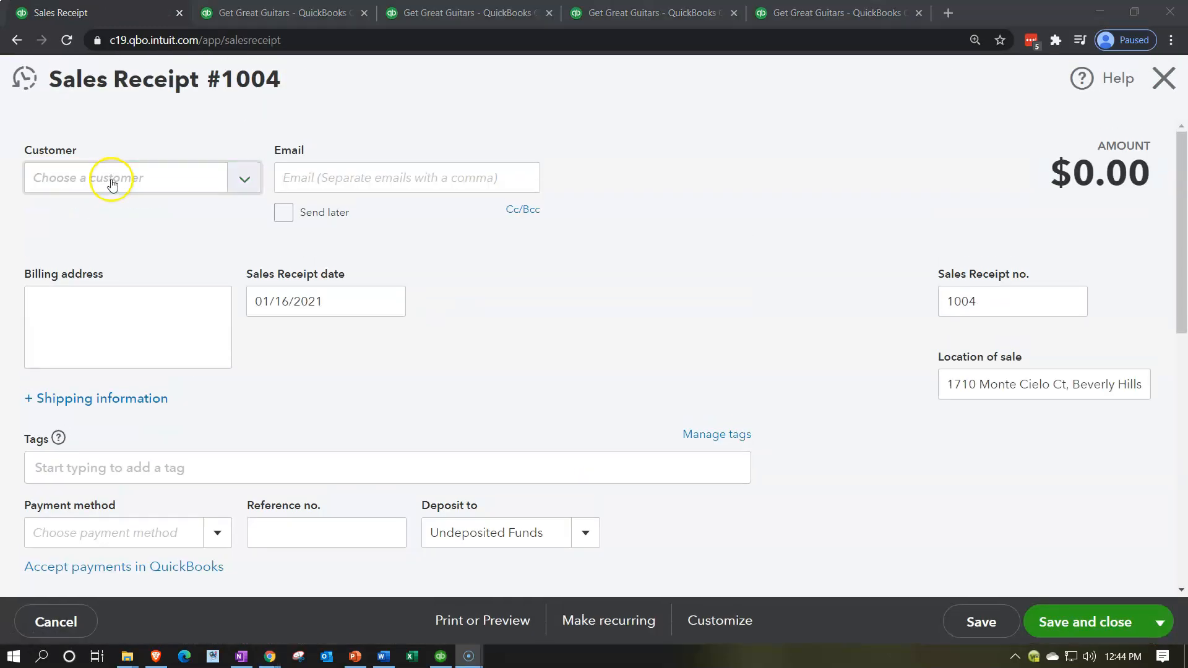
# - Enter the new customer's name on the sales receipt, correcting the misspelled word to Guitar
pyautogui.click(110, 179)
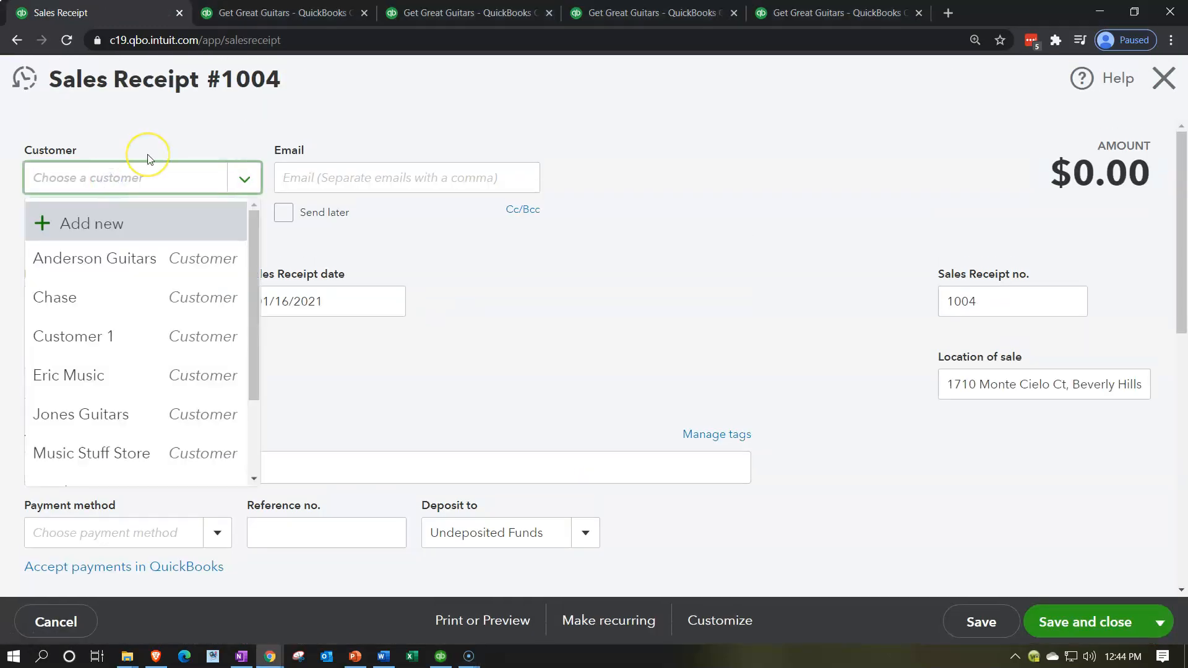
pyautogui.write('Sam')
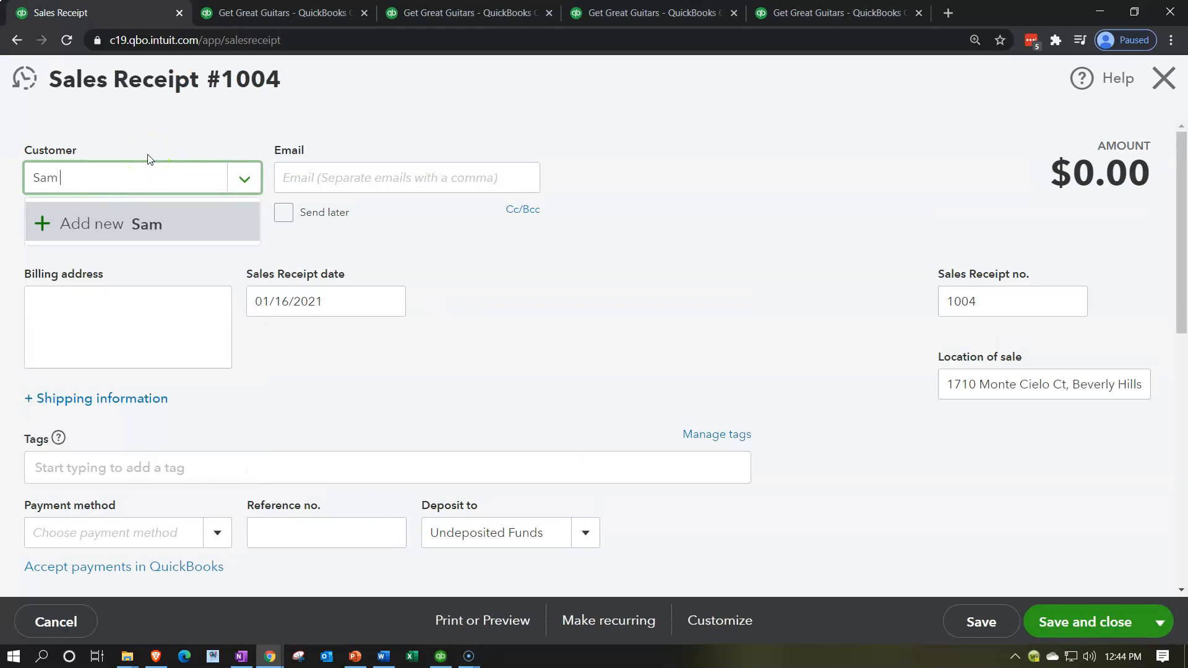
pyautogui.write(' The Guit')
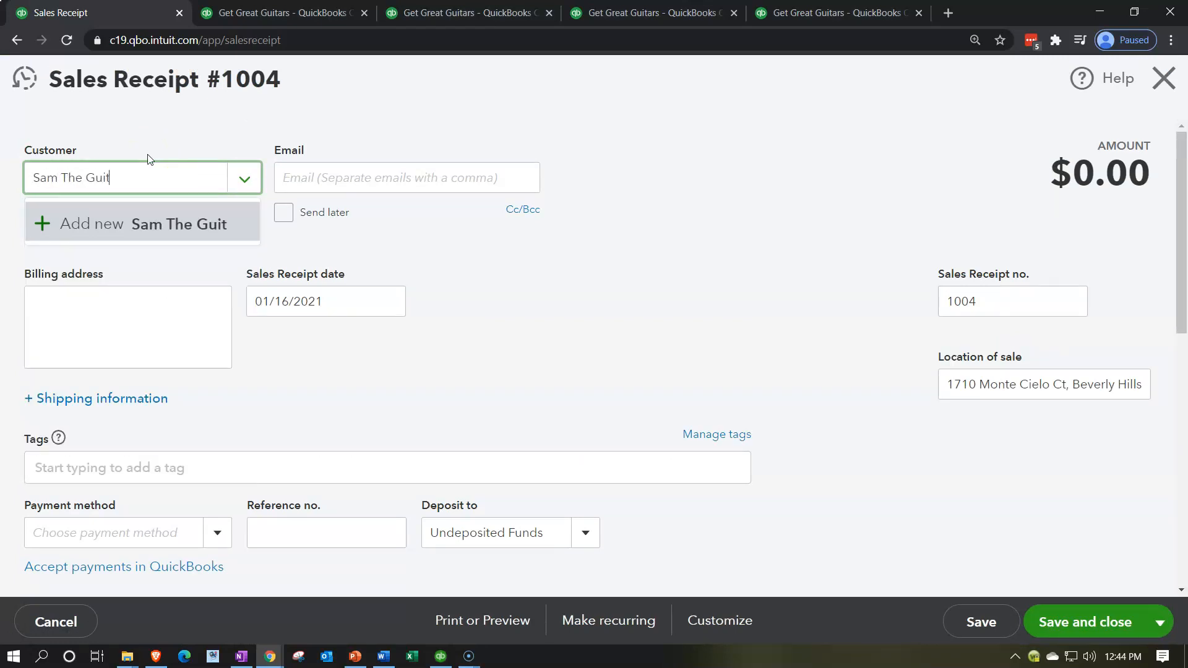
pyautogui.write('er Man')
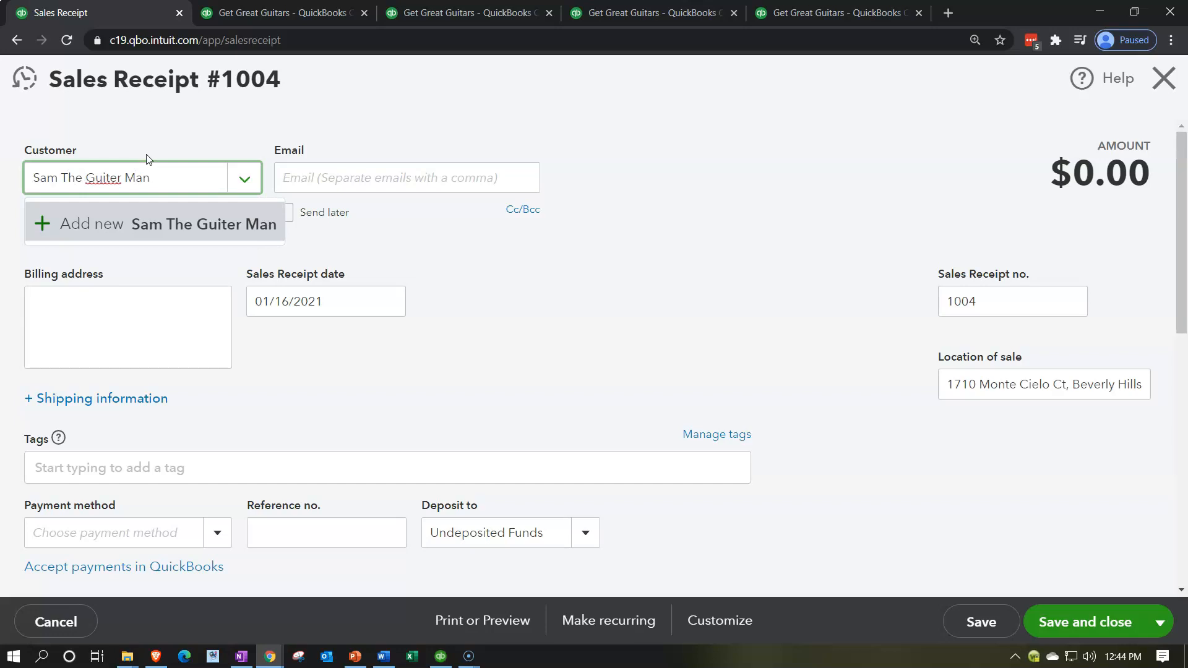
pyautogui.moveTo(111, 177); pyautogui.dragTo(102, 178)
pyautogui.rightClick(104, 177)
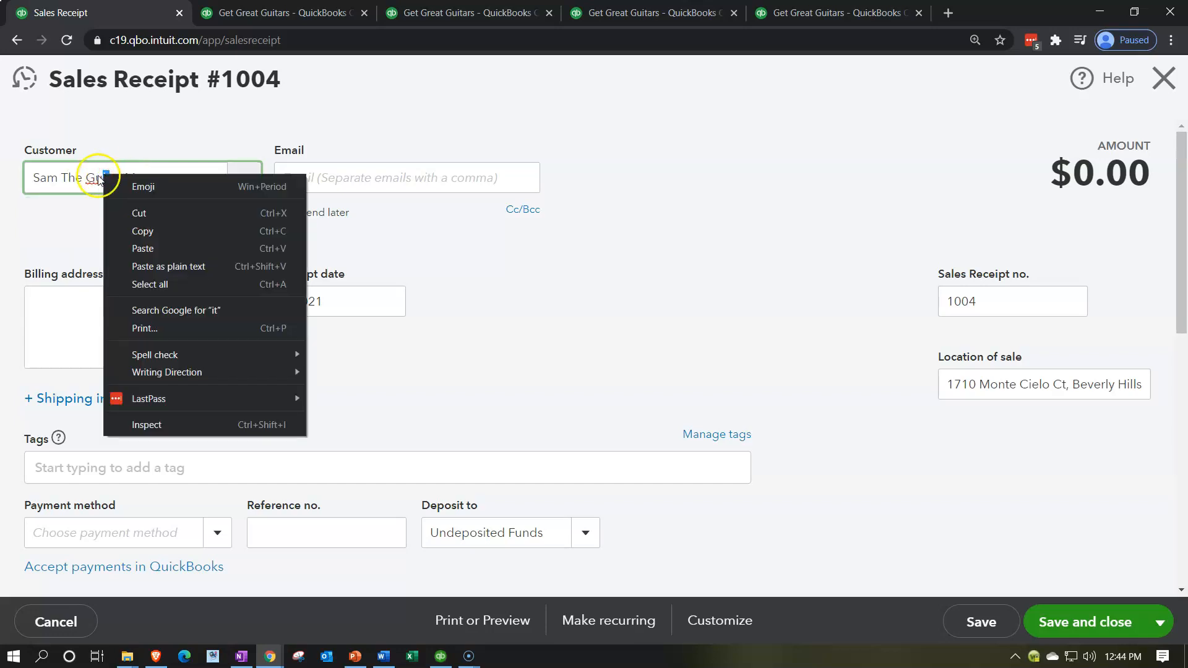
pyautogui.click(103, 178)
pyautogui.click(101, 181)
pyautogui.rightClick(102, 181)
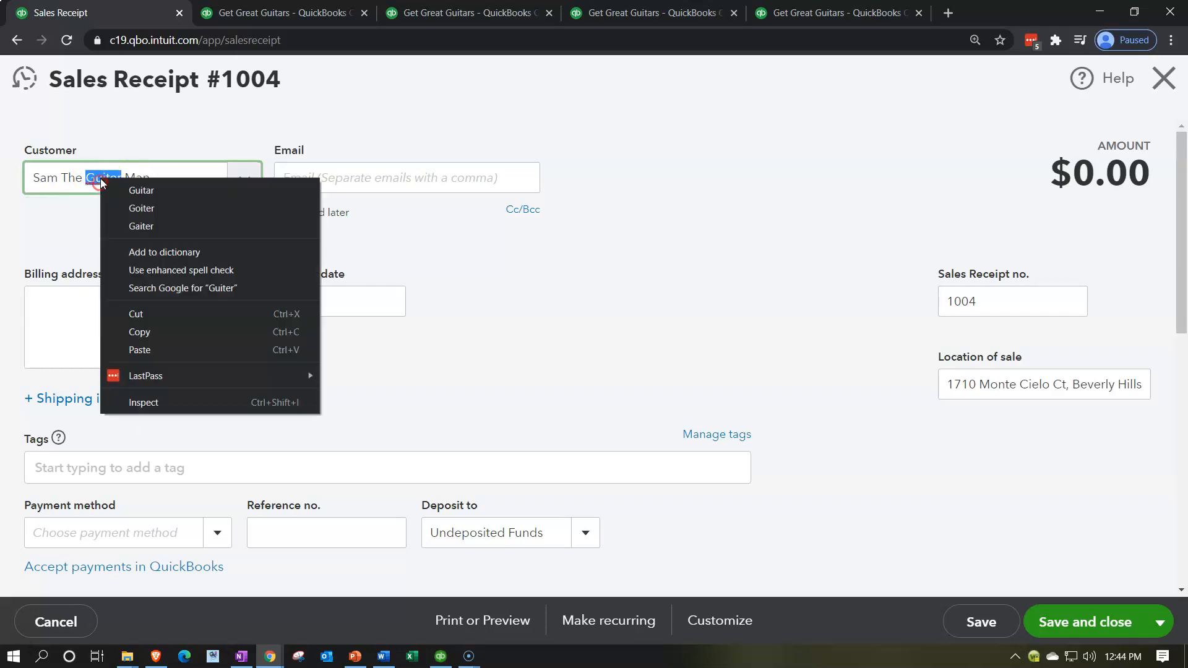
pyautogui.click(120, 185)
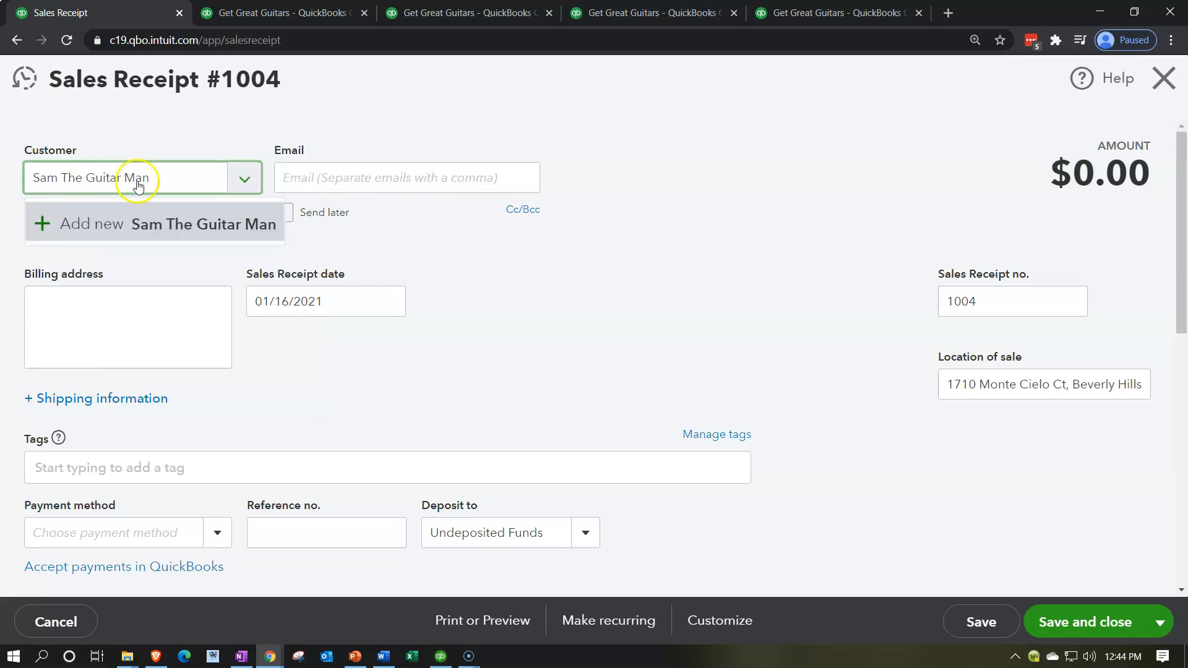
pyautogui.click(165, 183)
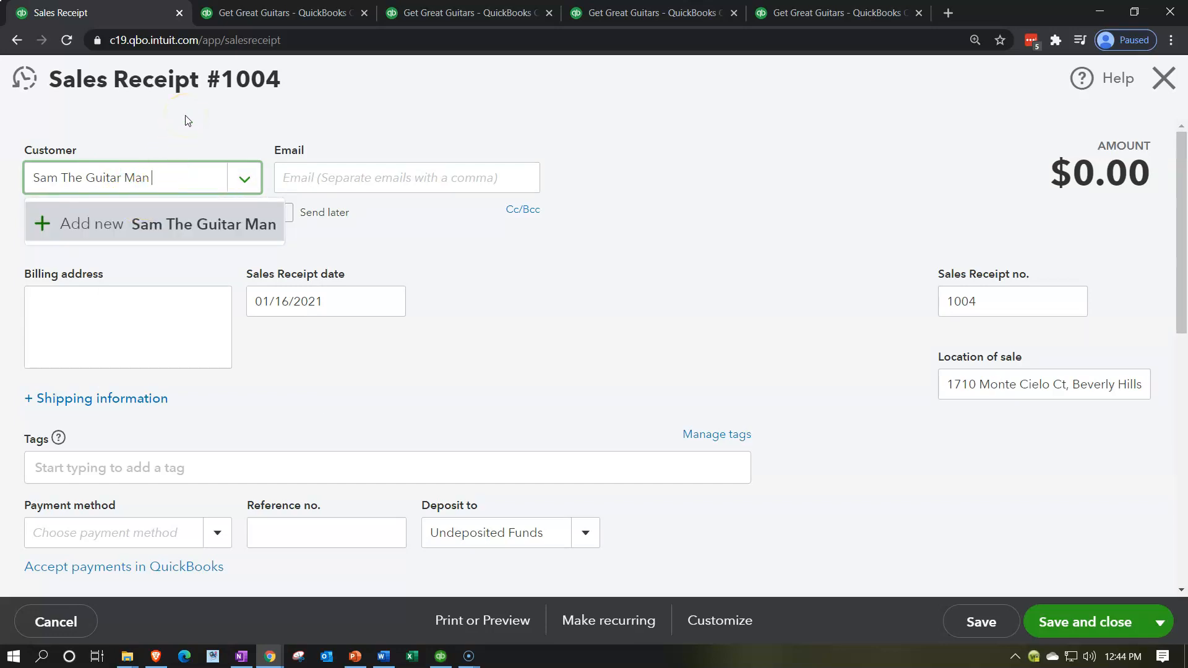
# - Add and save the new customer for the receipt, and proceed through the header fields to the payment method
pyautogui.press('Return')
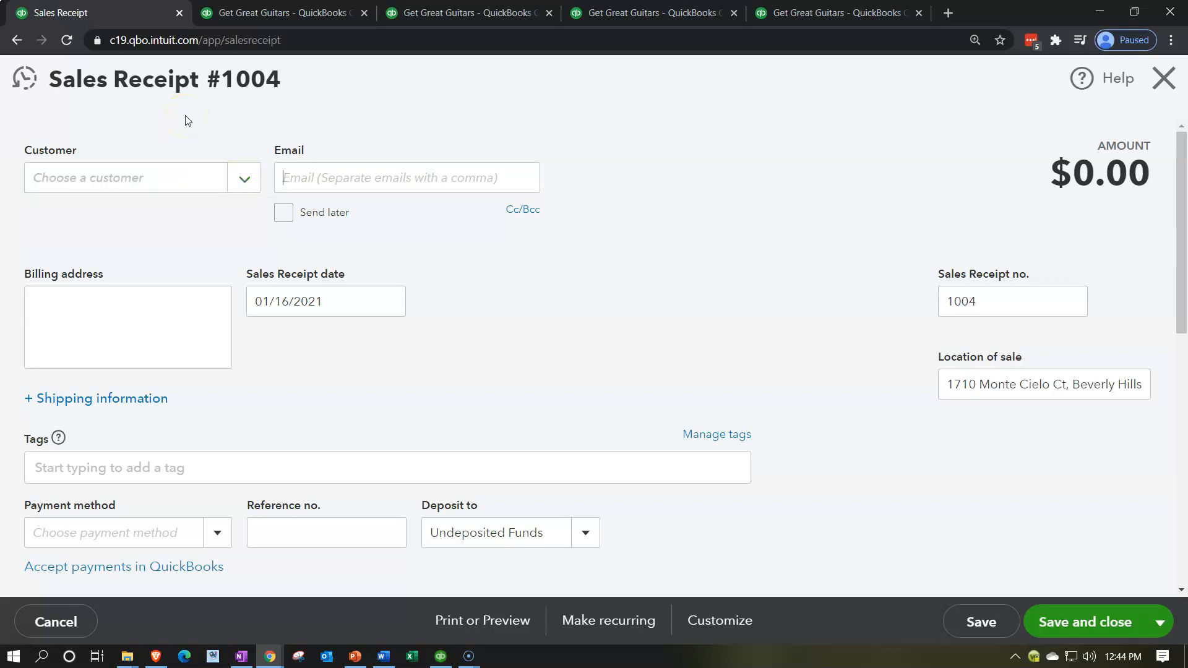
pyautogui.click(310, 355)
pyautogui.click(575, 357)
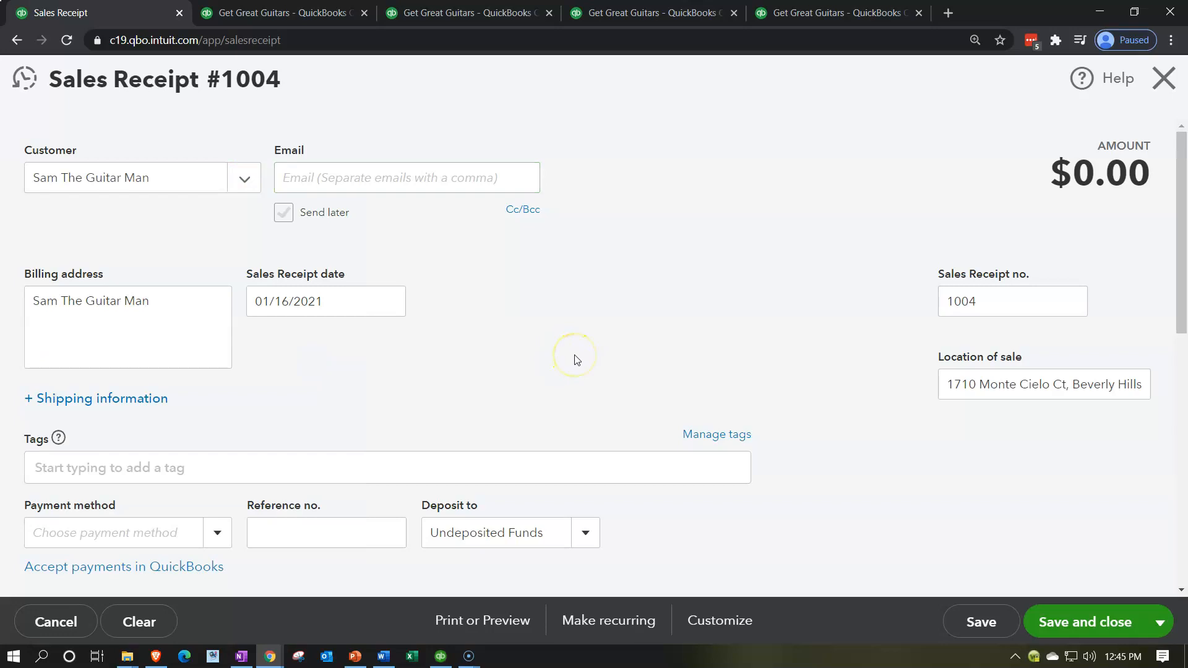
pyautogui.press('Tab')
pyautogui.press('Tab')
pyautogui.press('Tab')
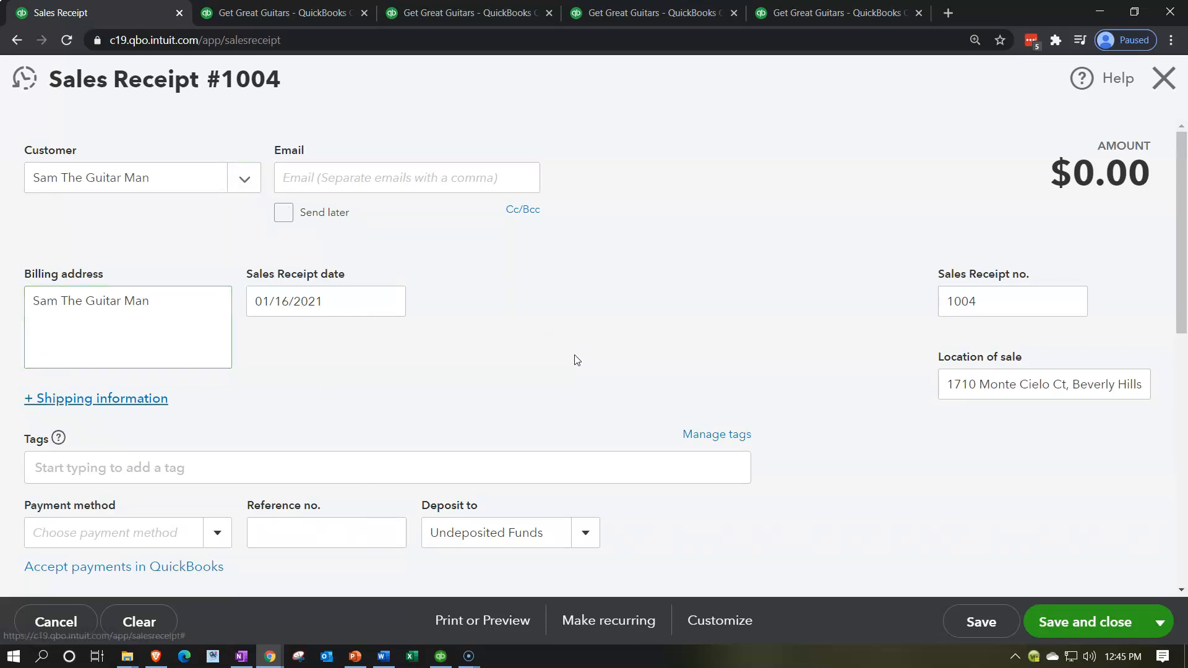
pyautogui.press('Tab')
pyautogui.press('Tab')
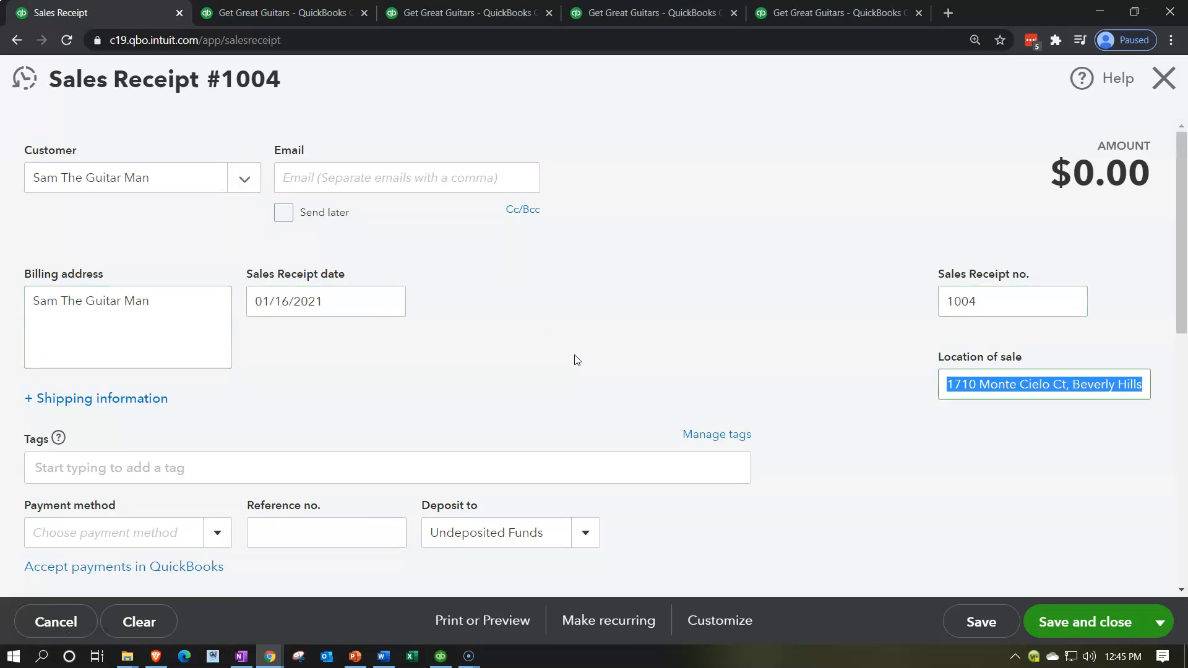
pyautogui.press('Tab')
pyautogui.press('Tab')
pyautogui.press('Tab')
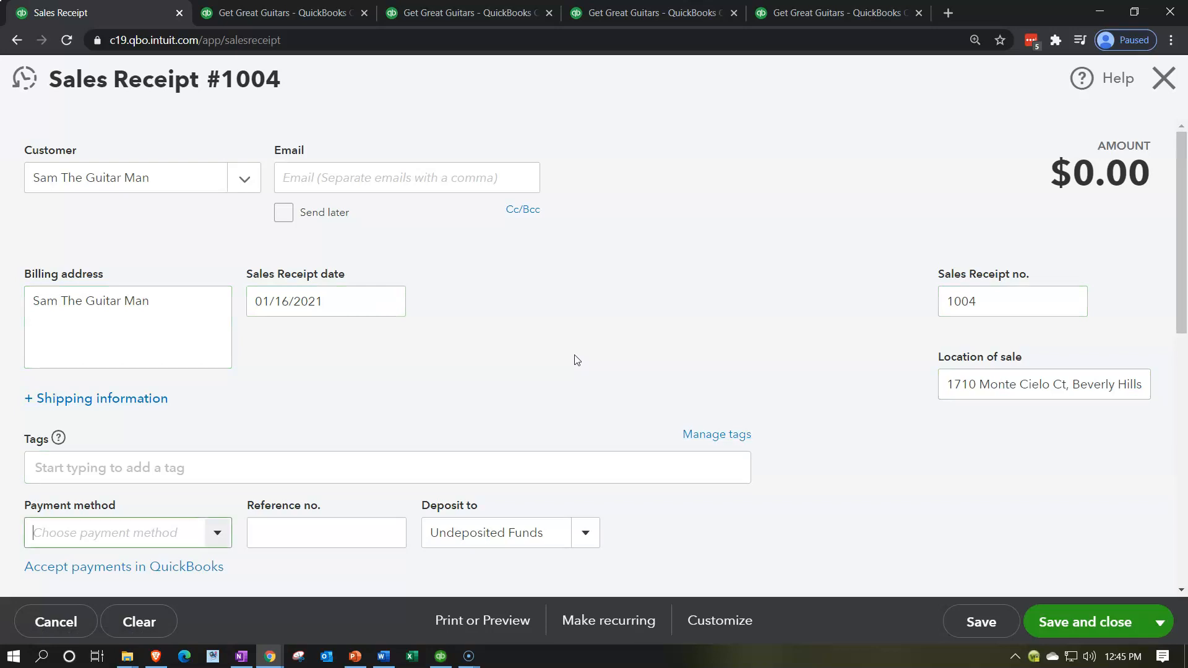
# - Select Diagnostic as the product/service on the first line of the sales receipt
pyautogui.scroll(-5, 574, 359)
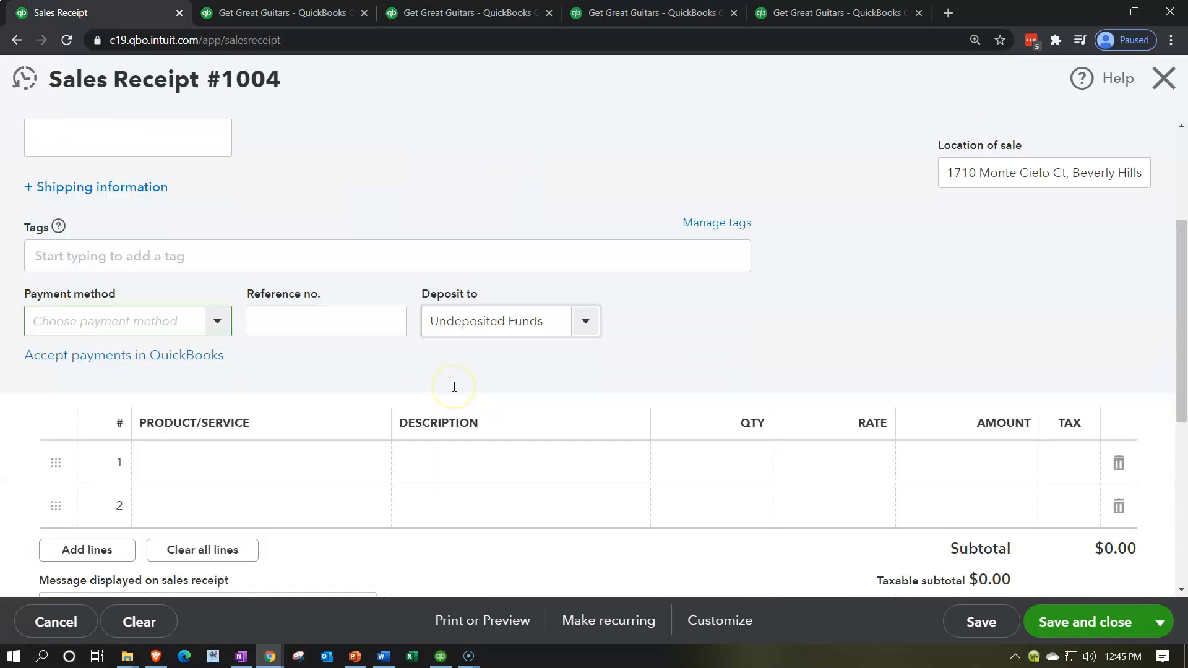
pyautogui.click(279, 363)
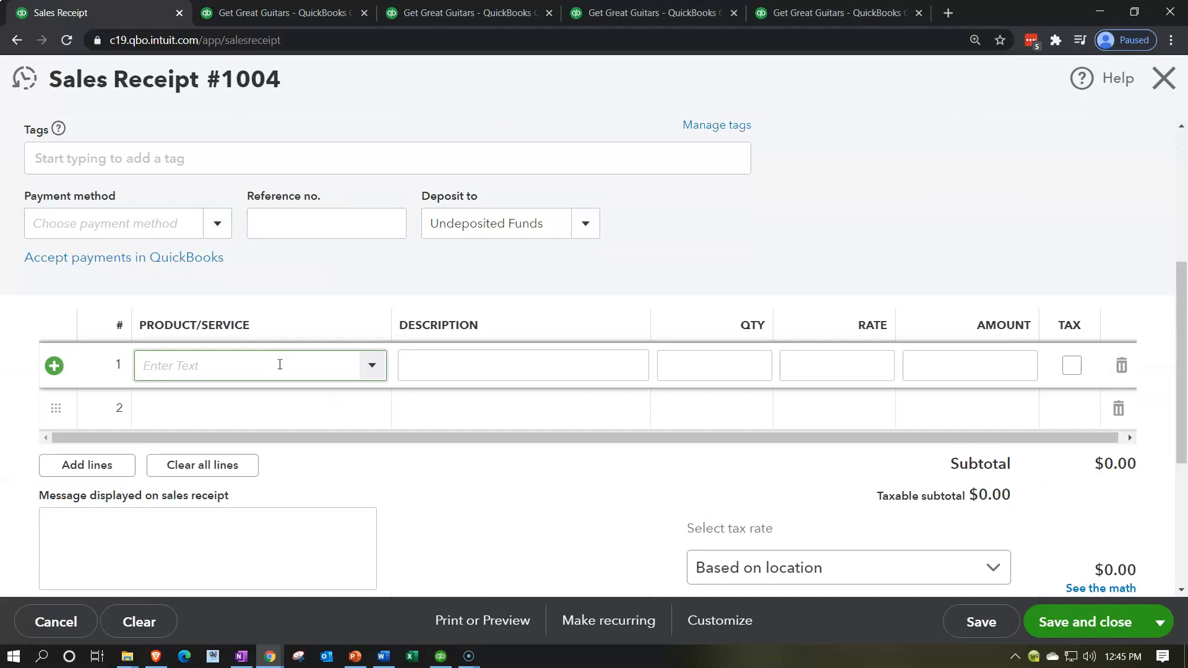
pyautogui.click(373, 367)
pyautogui.click(318, 403)
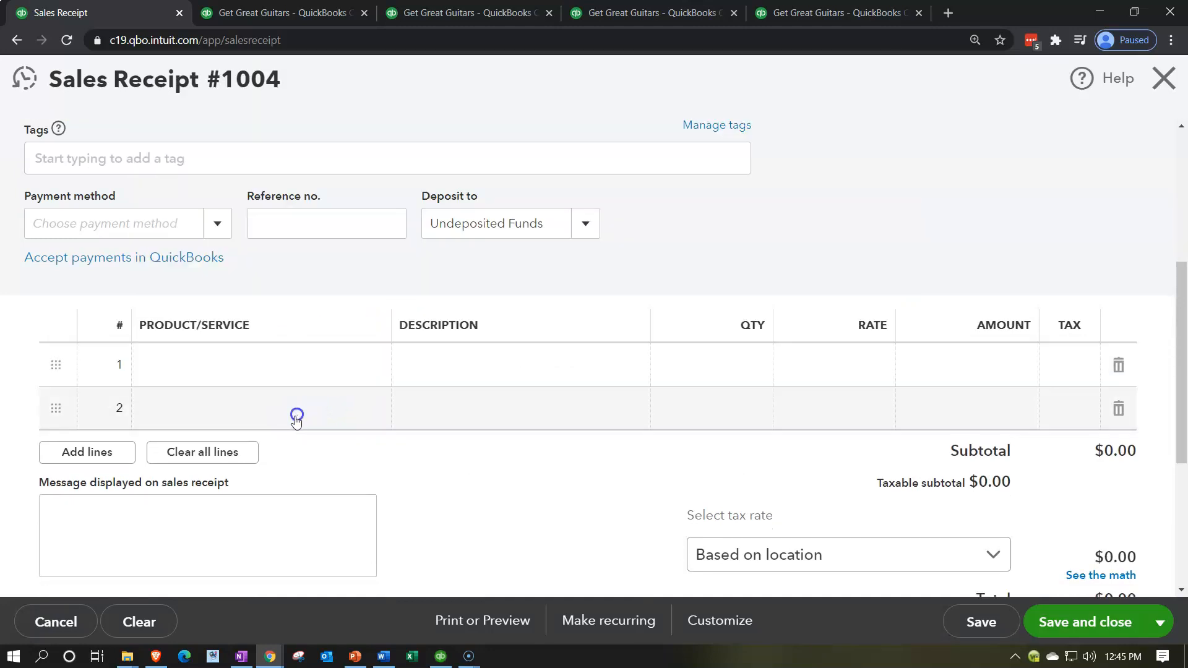
pyautogui.click(233, 379)
pyautogui.write('Diagnostic')
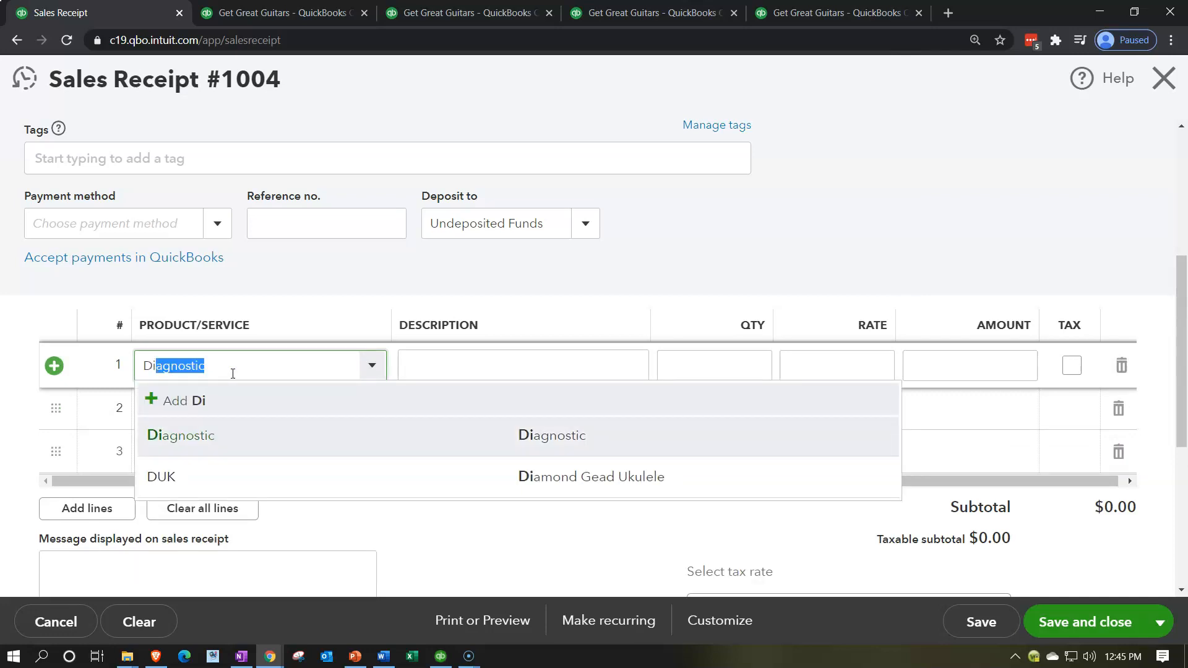
pyautogui.press('Tab')
pyautogui.press('Tab')
pyautogui.press('Tab')
pyautogui.press('Tab')
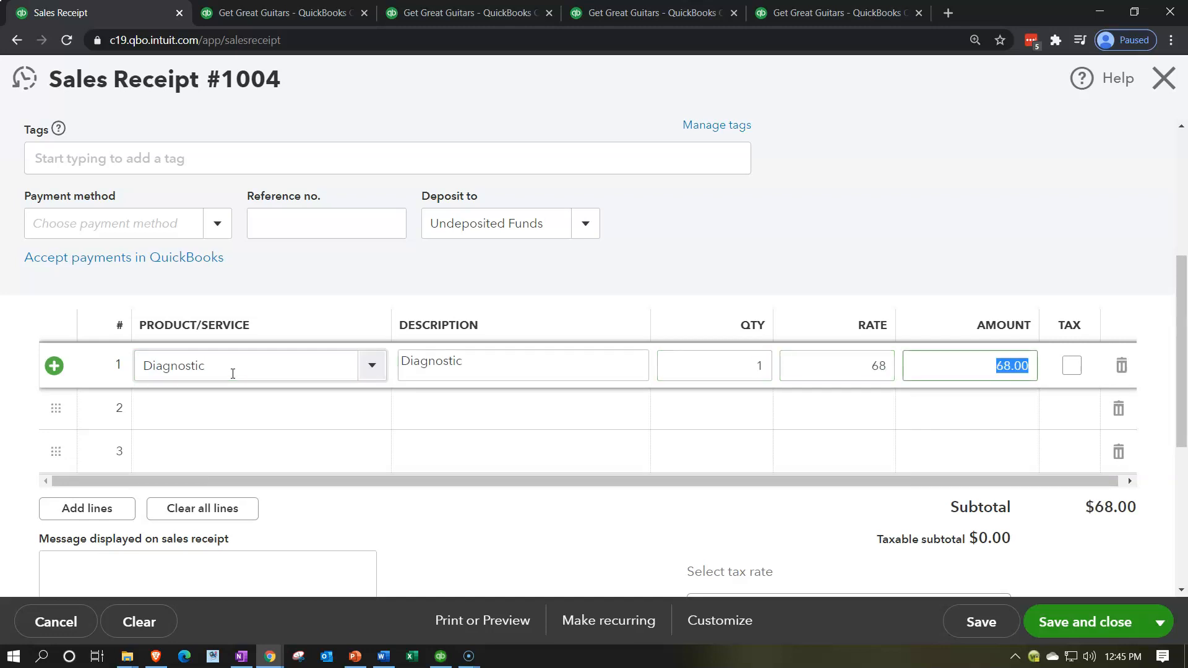
# - Set the Diagnostic line's quantity to 10 and continue to the second line
pyautogui.click(697, 370)
pyautogui.write('10')
pyautogui.press('Tab')
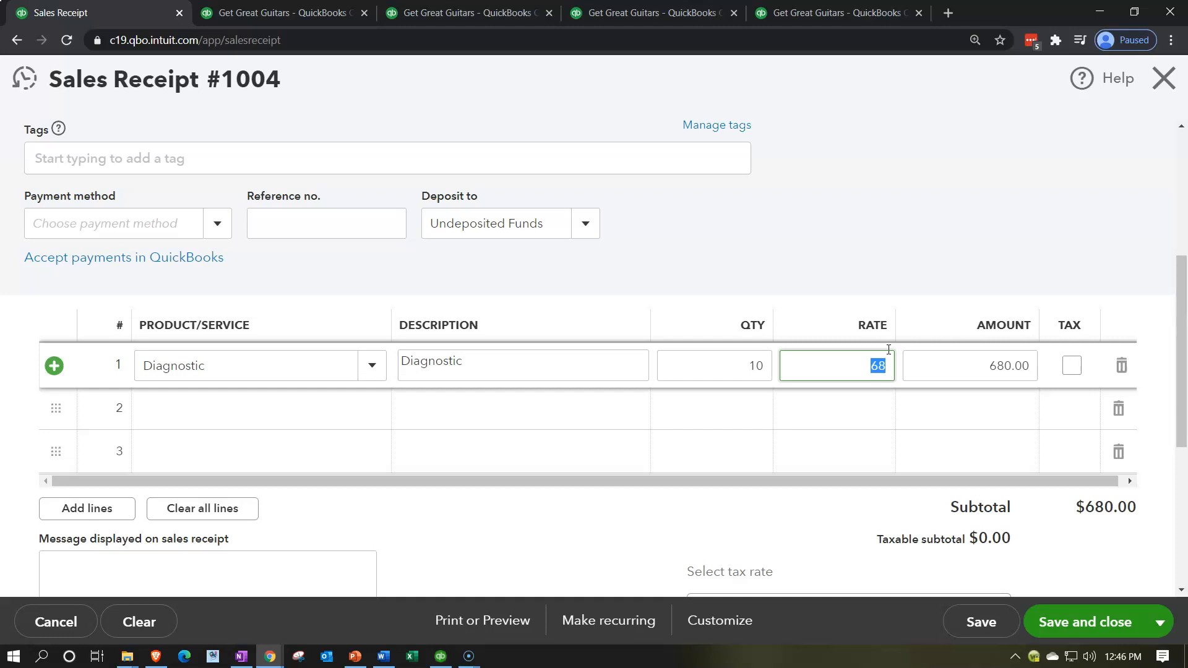
pyautogui.press('Tab')
pyautogui.press('Tab')
pyautogui.press('Tab')
pyautogui.press('Tab')
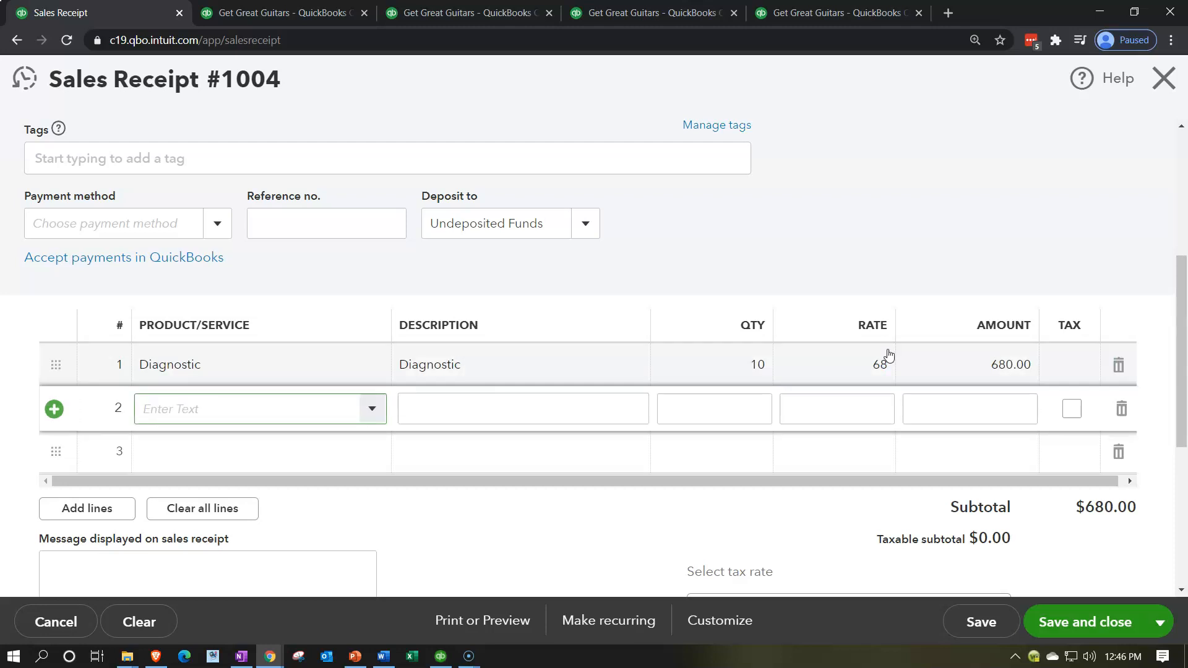
# - Add Hourly Service 1 on the second line with a quantity of 15 and continue to the third line
pyautogui.write('Hourly')
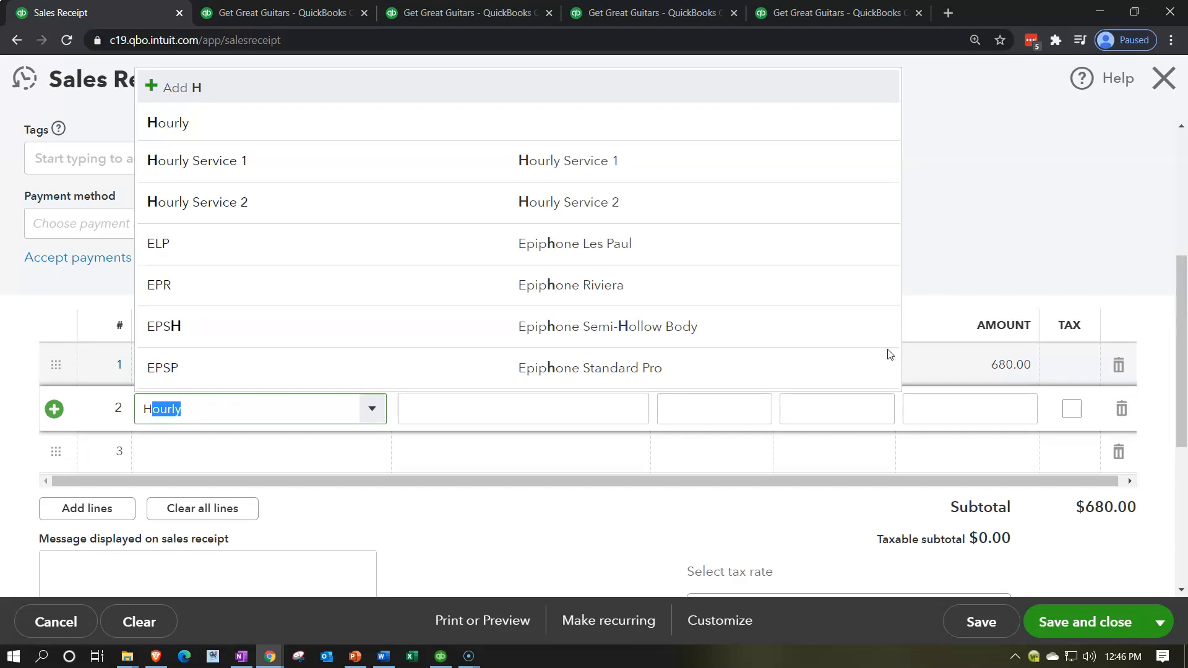
pyautogui.click(221, 159)
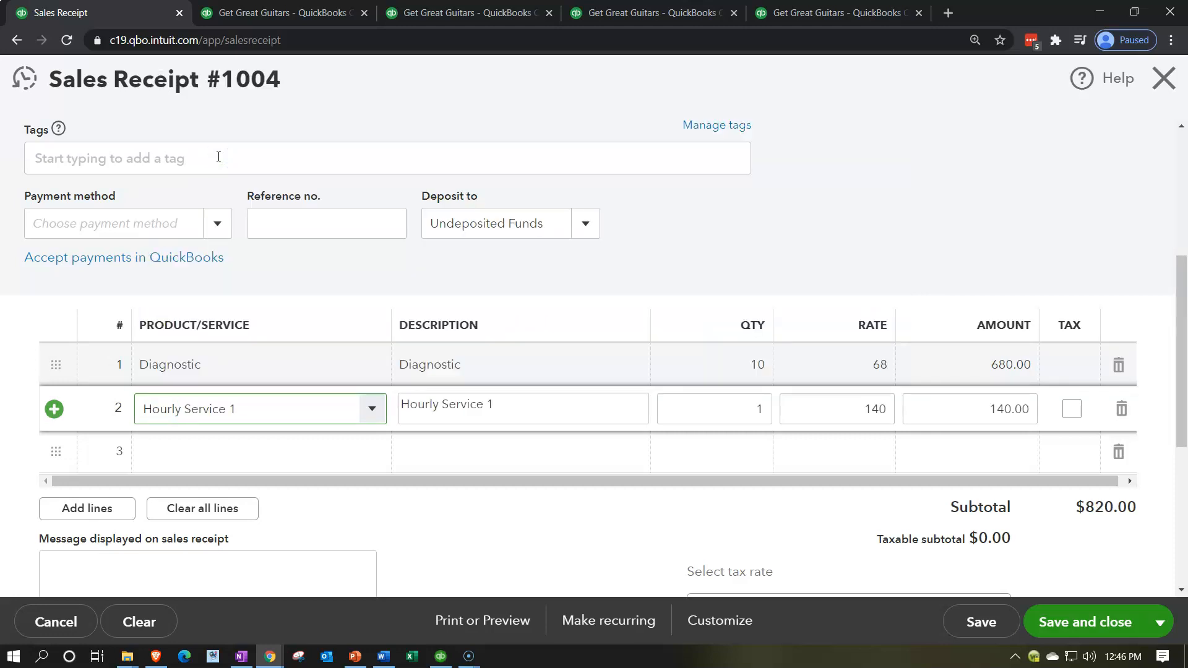
pyautogui.press('Tab')
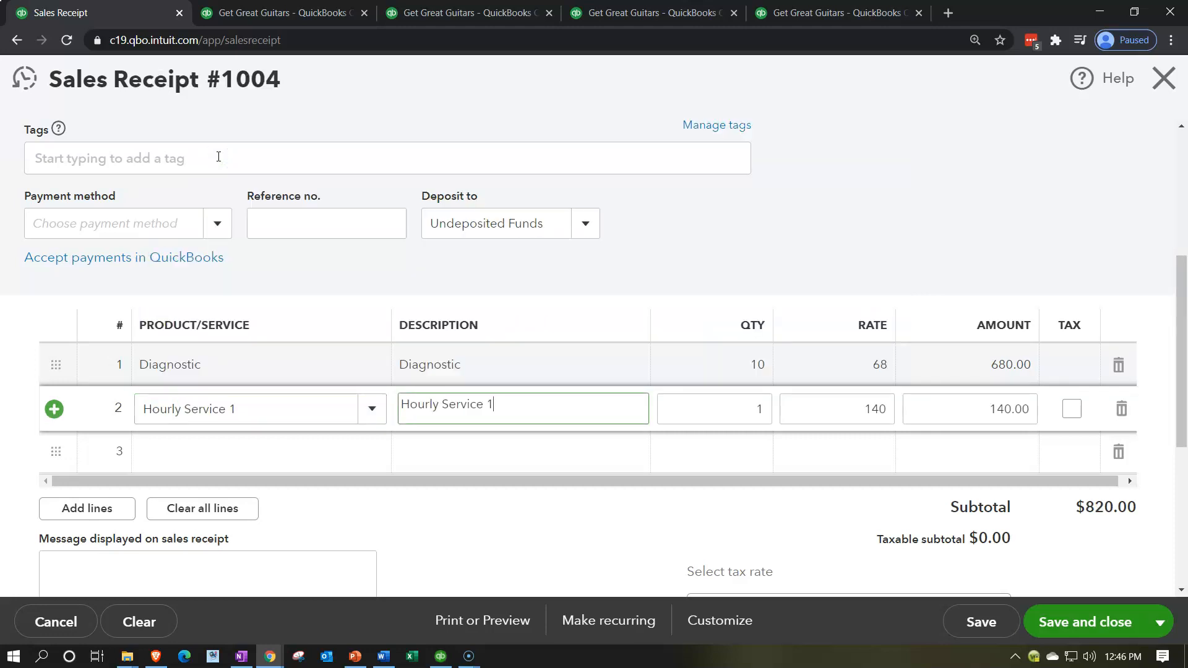
pyautogui.press('Tab')
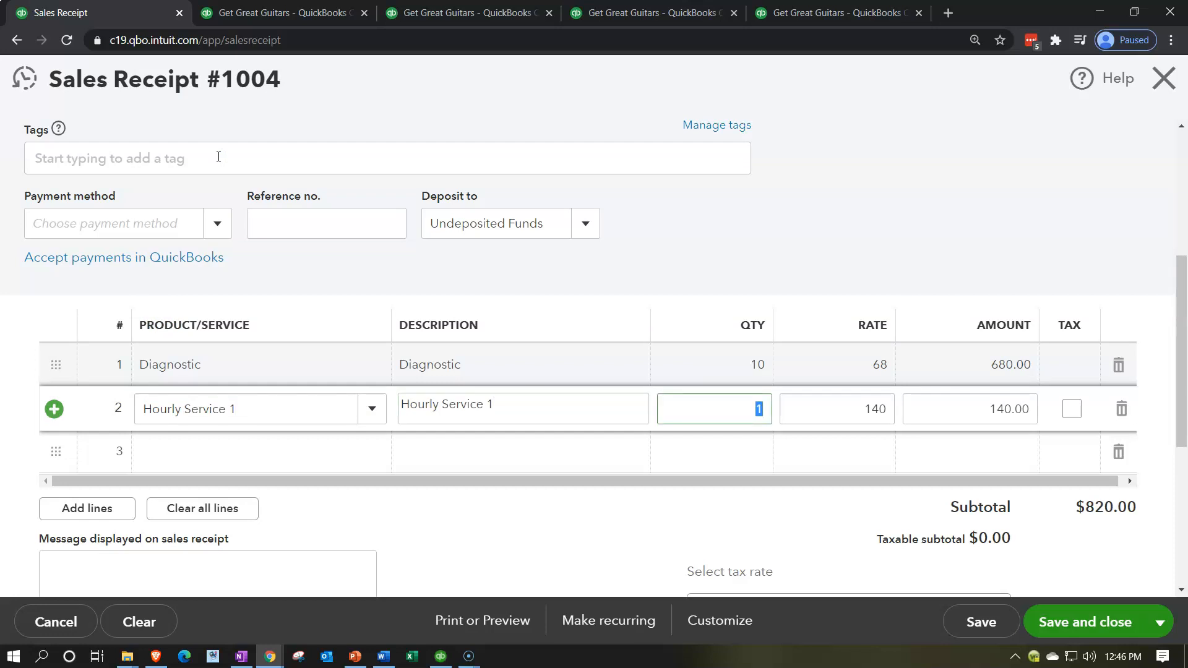
pyautogui.write('15')
pyautogui.press('Tab')
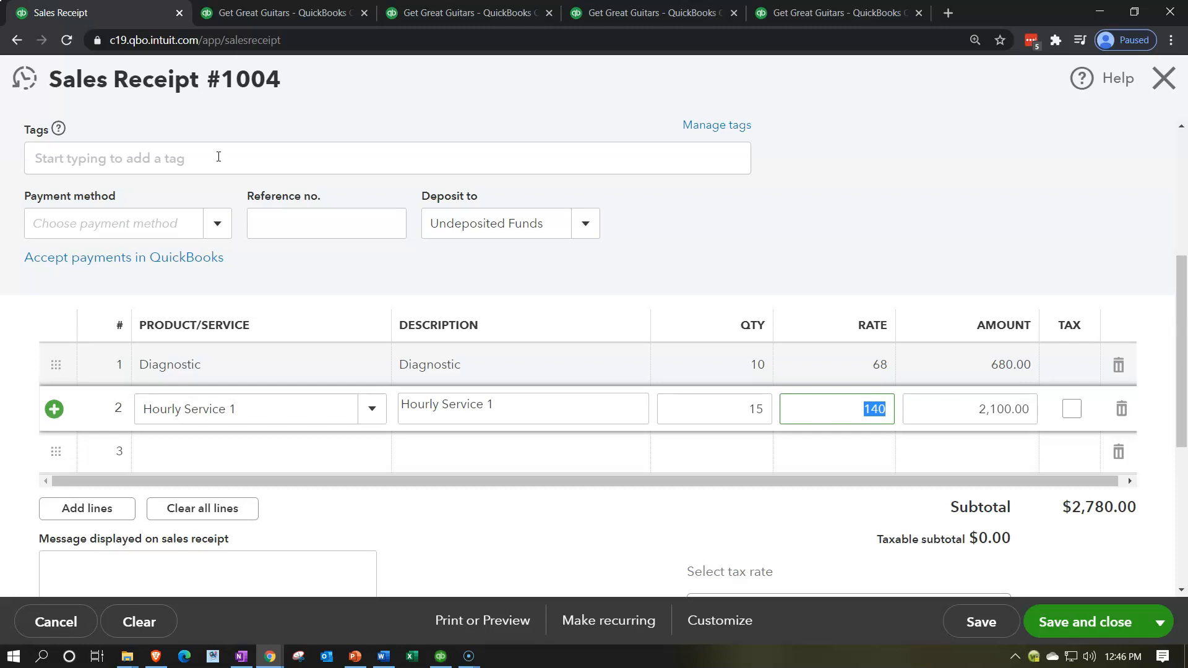
pyautogui.press('Tab')
pyautogui.press('Tab')
pyautogui.press('Tab')
pyautogui.press('Tab')
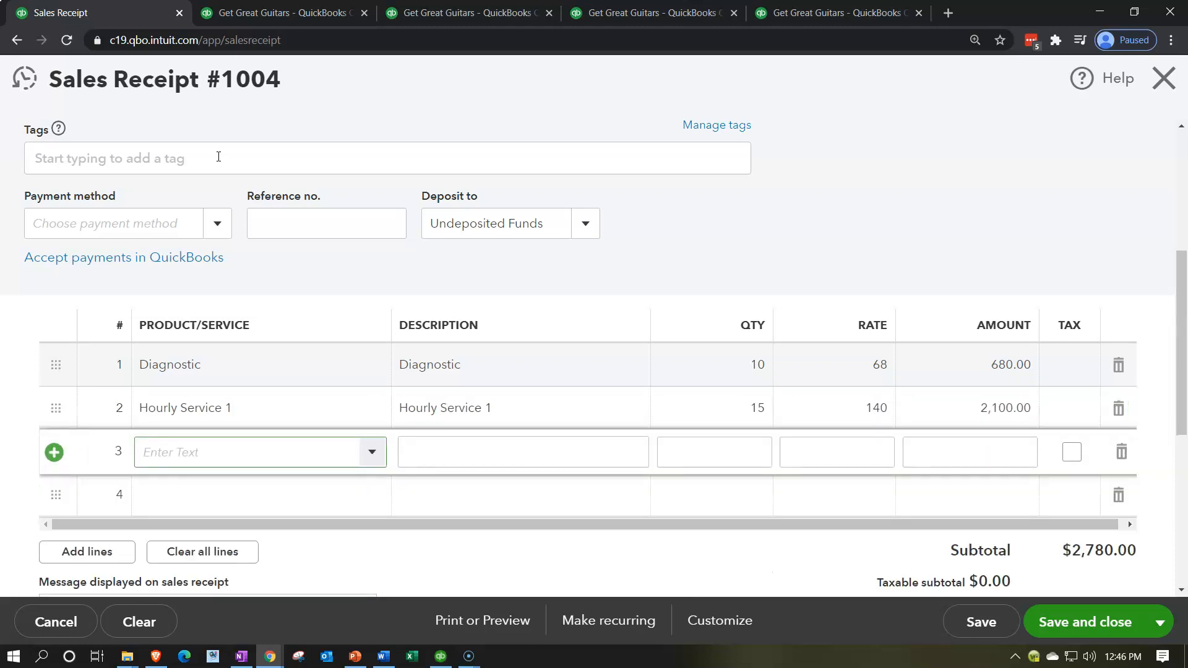
# - Add Tunning Support on the third line with a quantity of 12, then review the line amounts and receipt totals
pyautogui.write('Tunn')
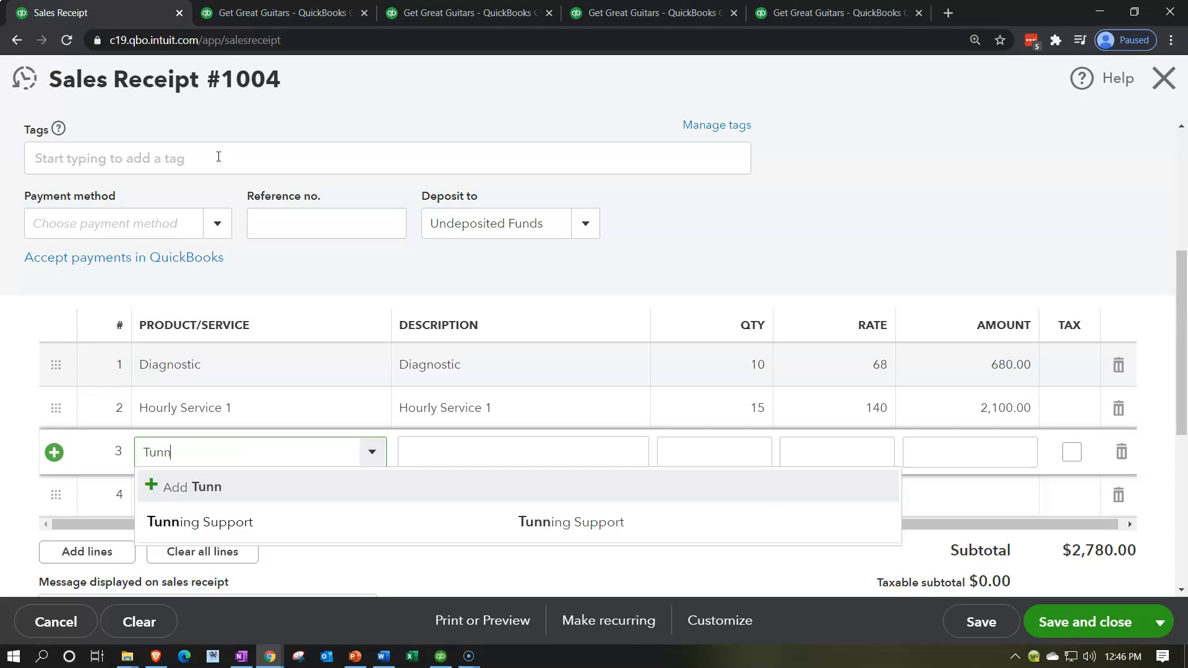
pyautogui.press('Down')
pyautogui.press('Tab')
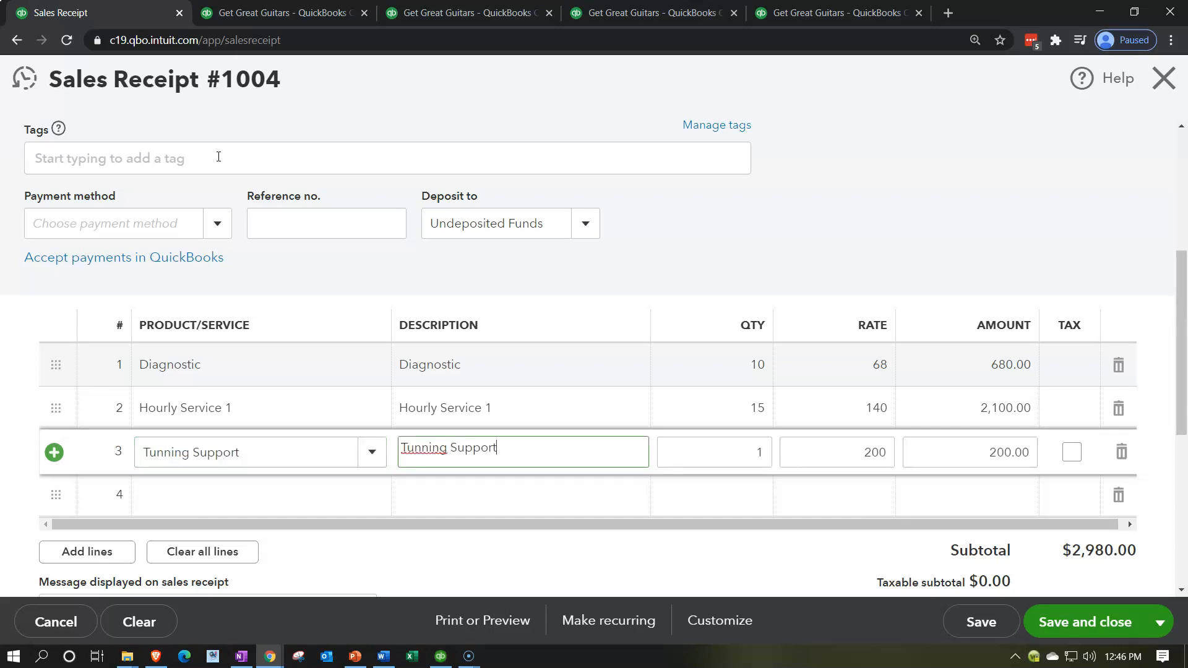
pyautogui.press('Tab')
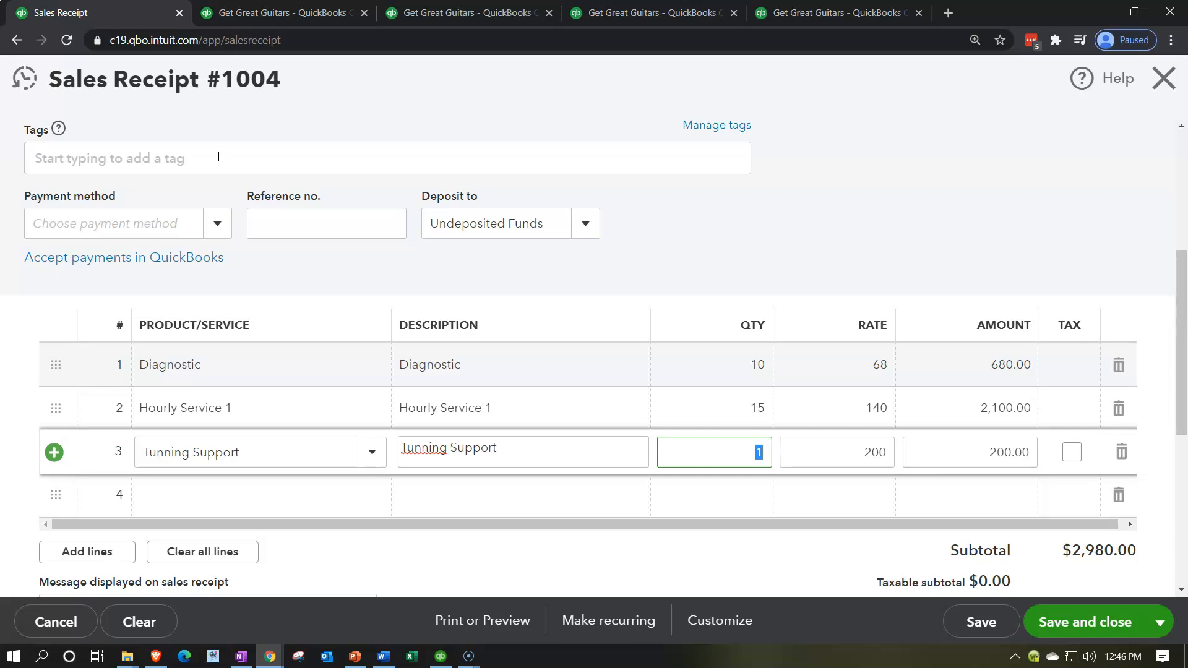
pyautogui.write('12')
pyautogui.press('Tab')
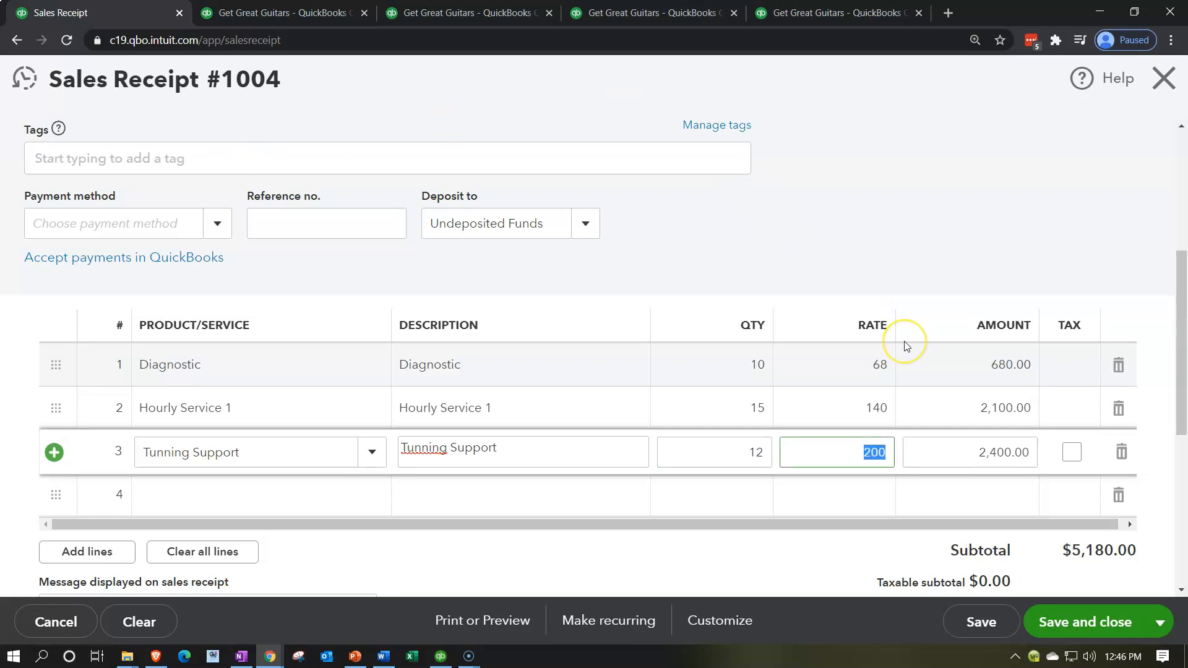
pyautogui.click(917, 363)
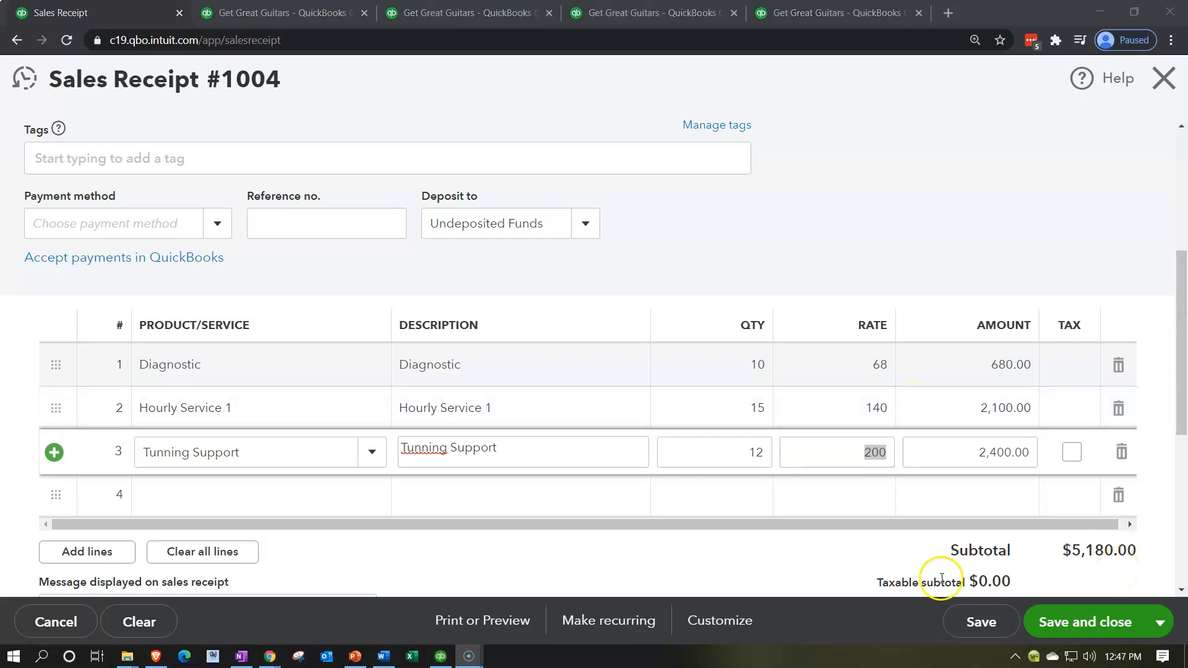
pyautogui.scroll(-1, 839, 569)
pyautogui.scroll(-2, 705, 543)
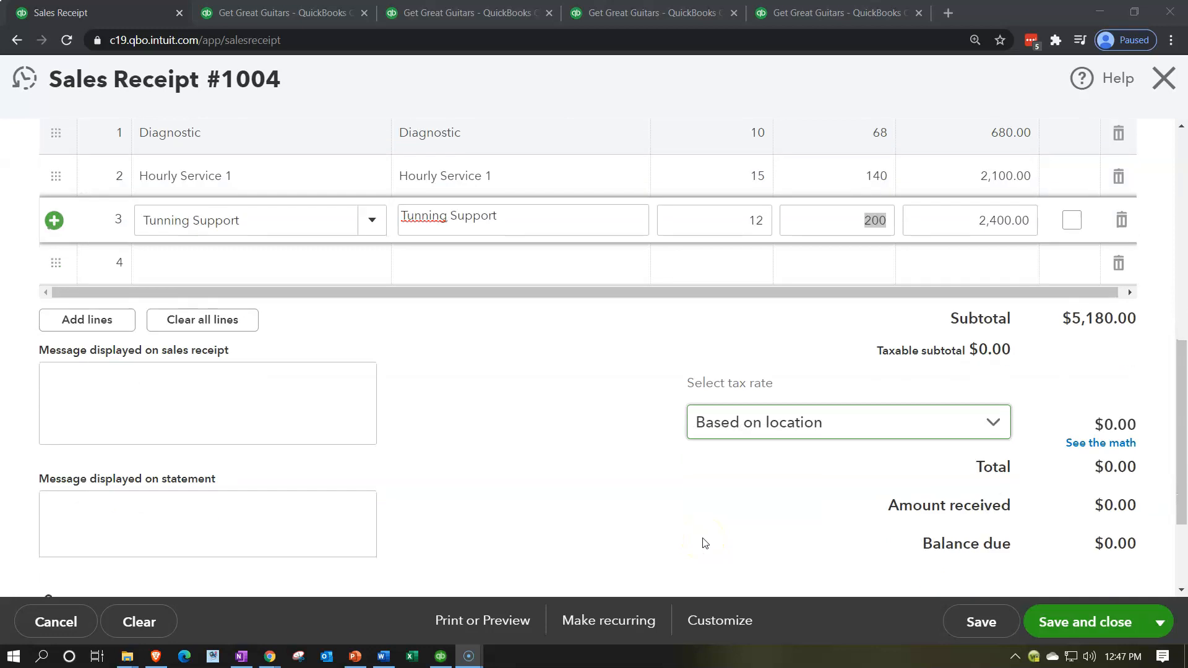
# - Set the sales receipt's payment method to Cash, review its service lines, and save and close it
pyautogui.scroll(5, 647, 517)
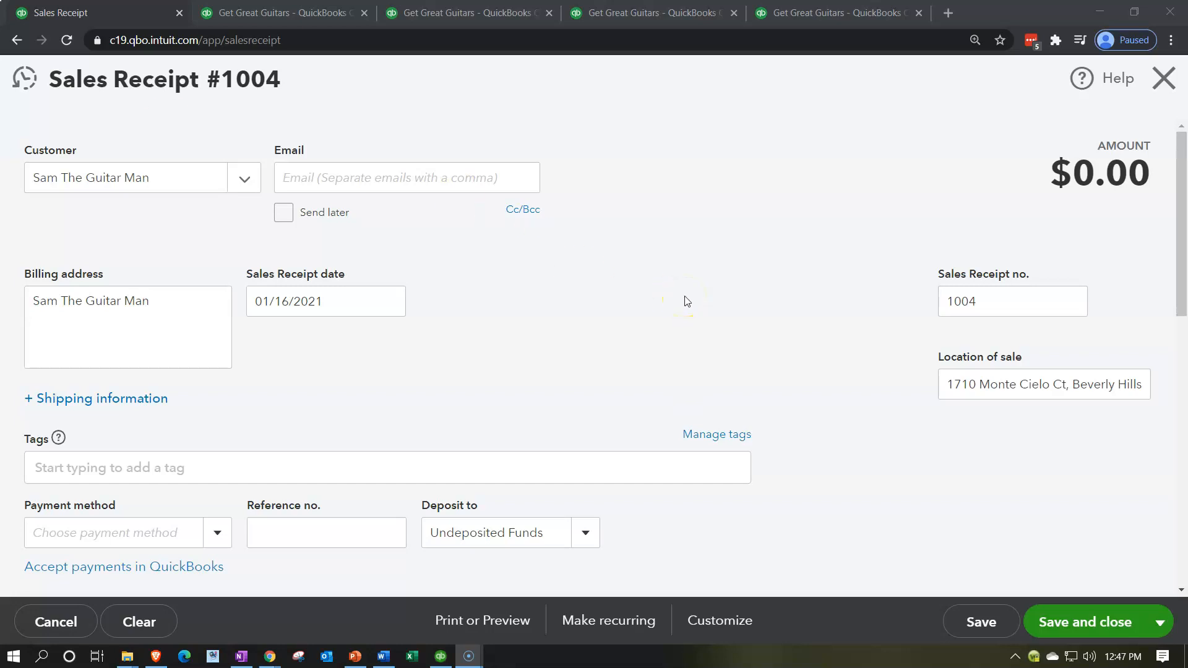
pyautogui.scroll(-1, 347, 448)
pyautogui.click(222, 465)
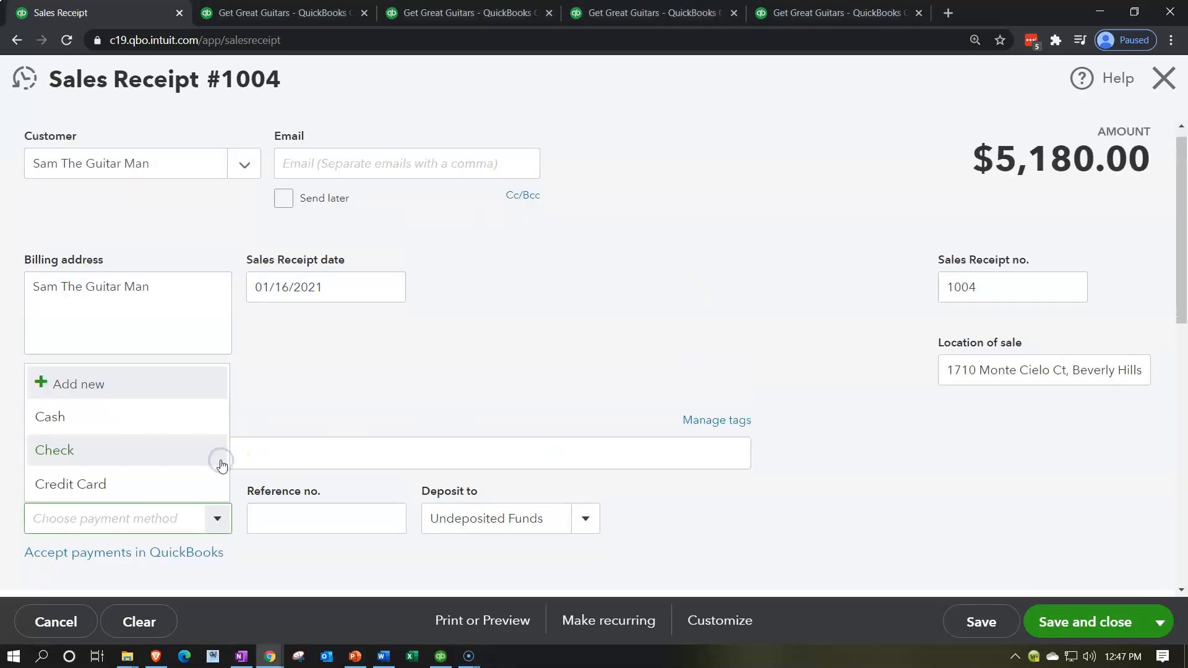
pyautogui.click(101, 427)
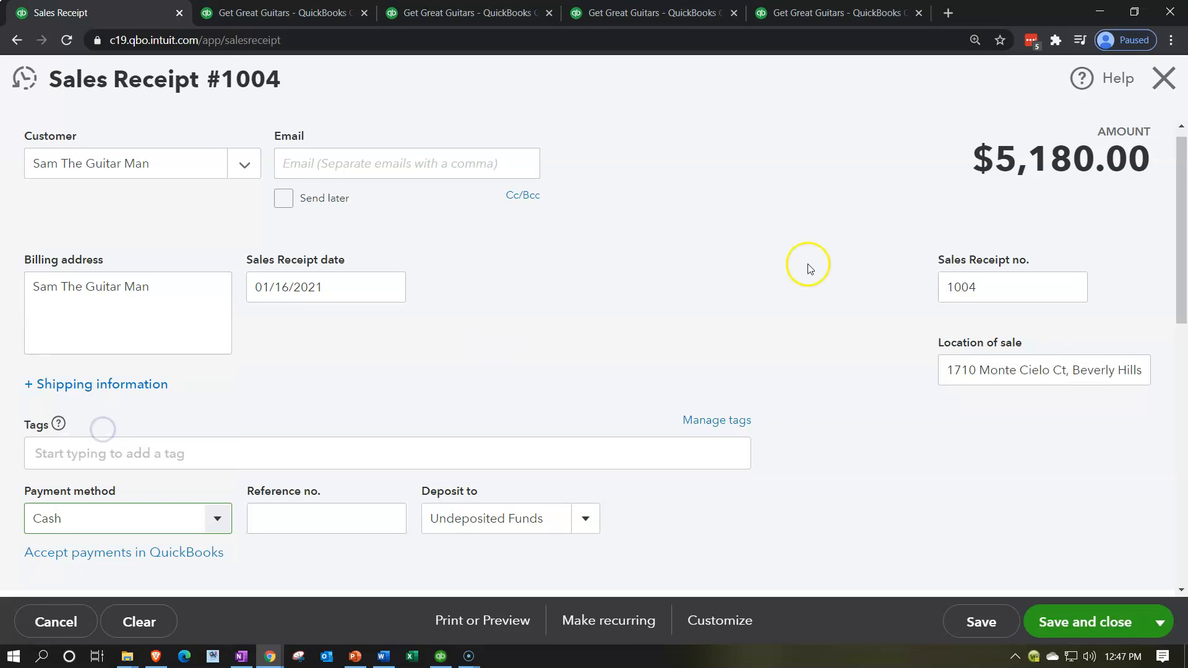
pyautogui.scroll(-2, 808, 266)
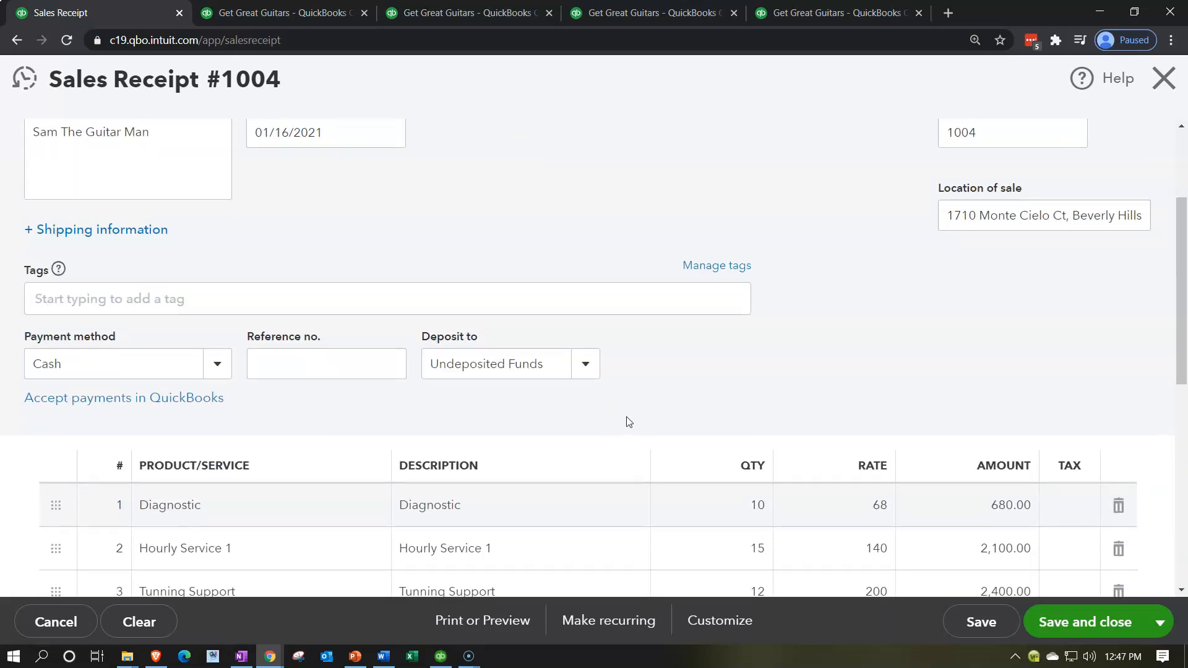
pyautogui.scroll(-2, 628, 422)
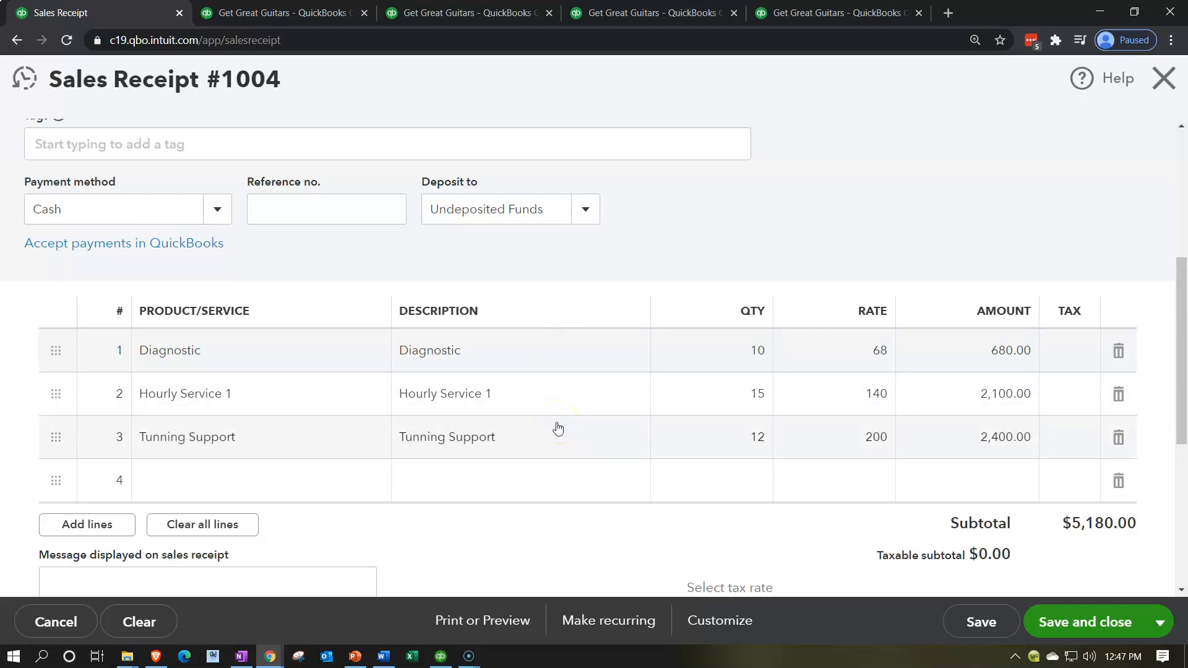
pyautogui.scroll(-1, 557, 427)
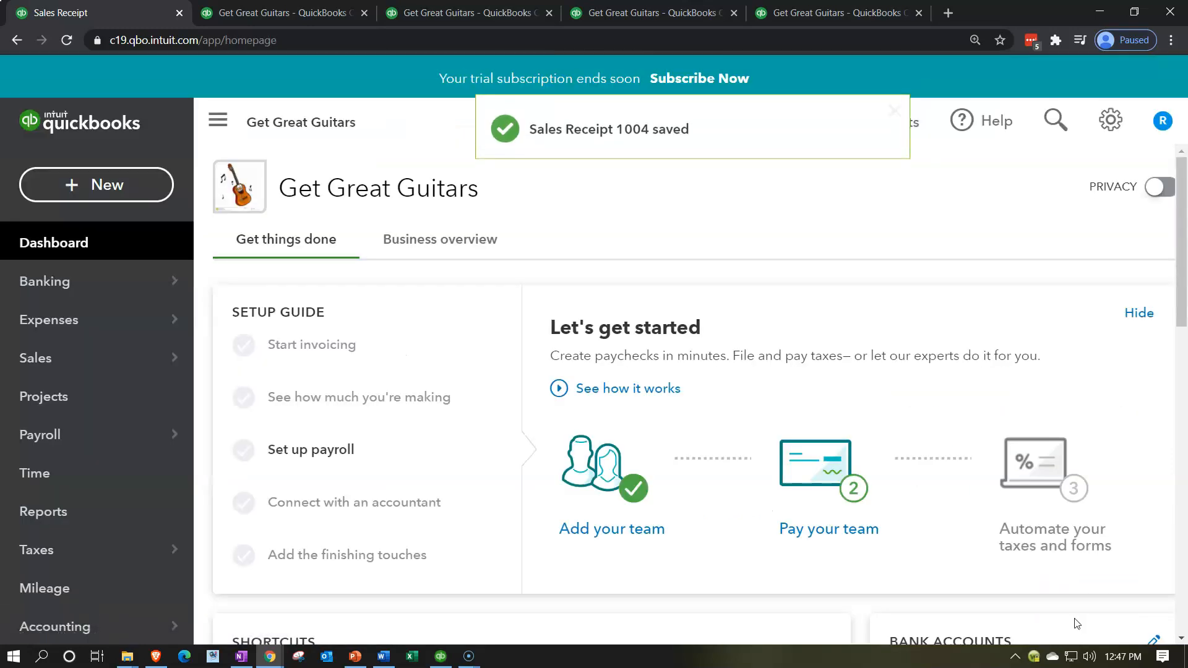
# - Rerun the Balance Sheet report for 01/01/2021 to 12/31/2021 and review the current asset balances
pyautogui.click(315, 13)
pyautogui.scroll(5, 212, 304)
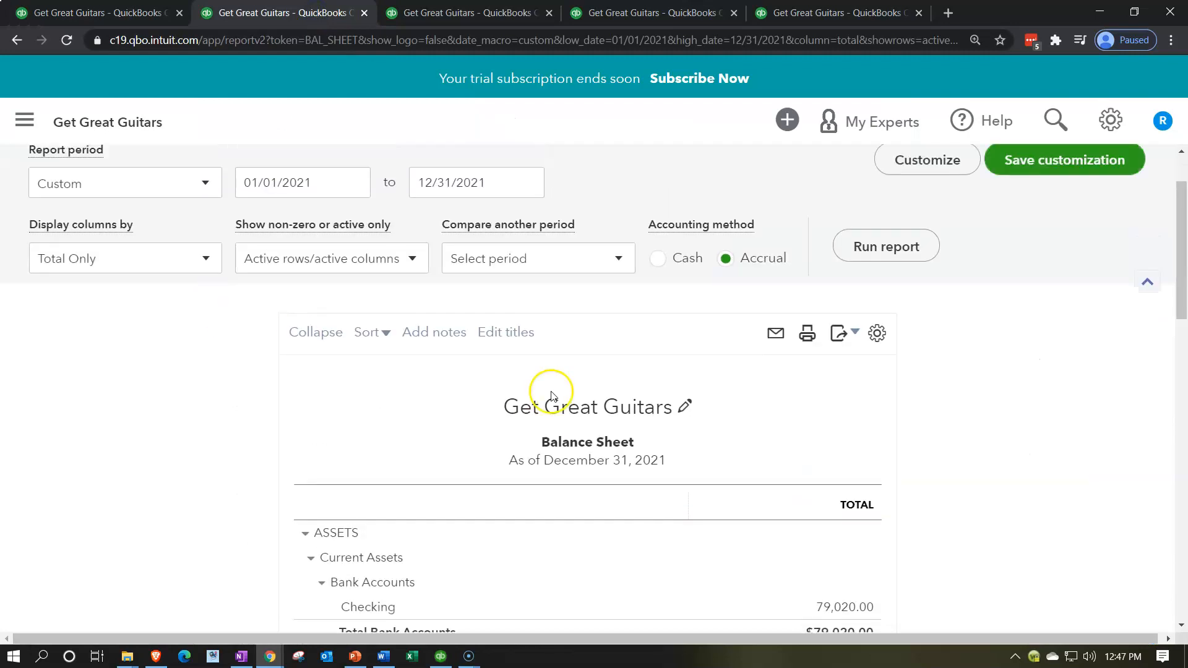
pyautogui.click(886, 251)
pyautogui.scroll(-3, 384, 392)
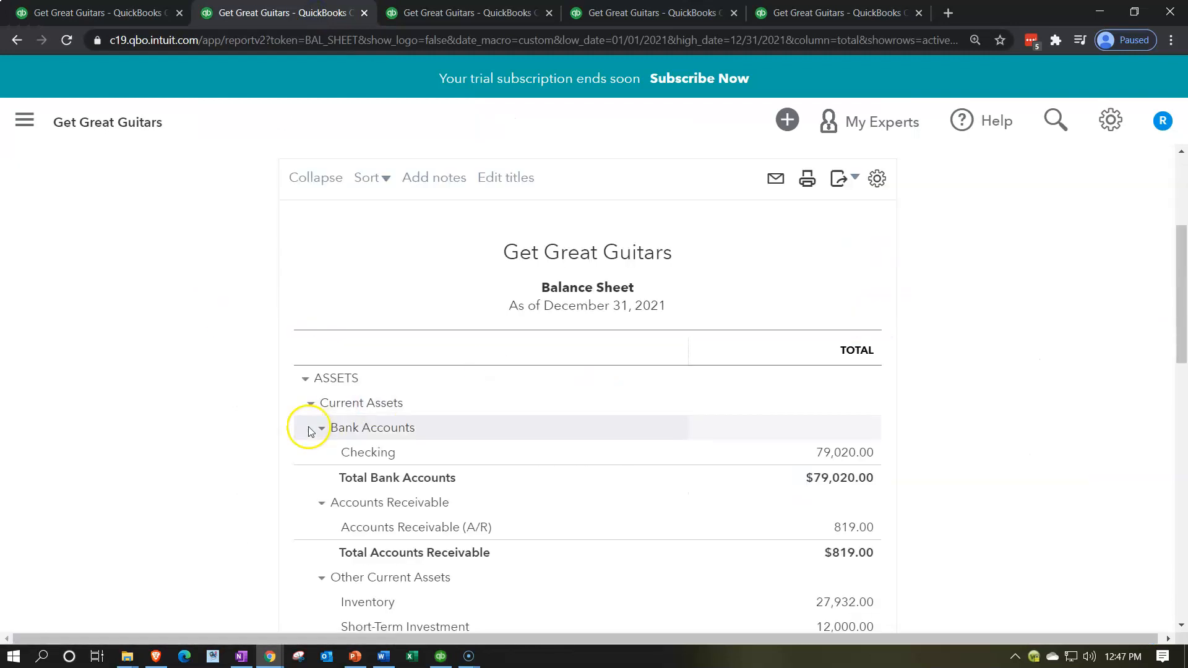
pyautogui.scroll(-5, 233, 433)
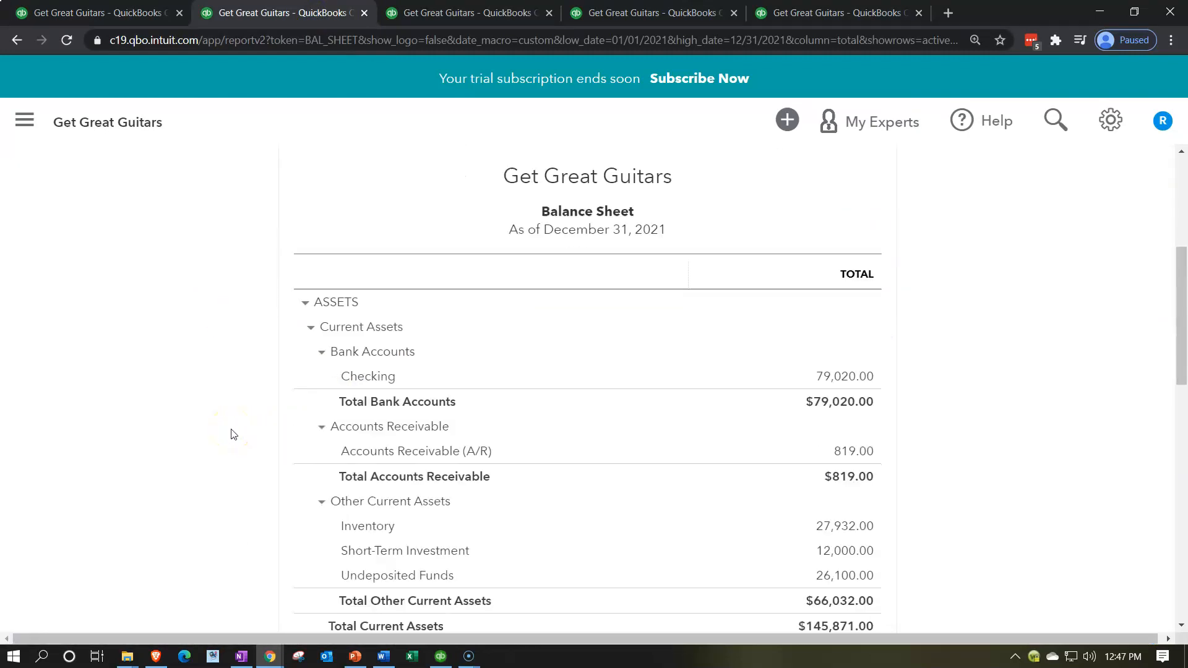
# - Examine the transactions behind the Undeposited Funds balance, including their splits and amounts, and return to the Balance Sheet
pyautogui.click(851, 386)
pyautogui.scroll(-3, 856, 384)
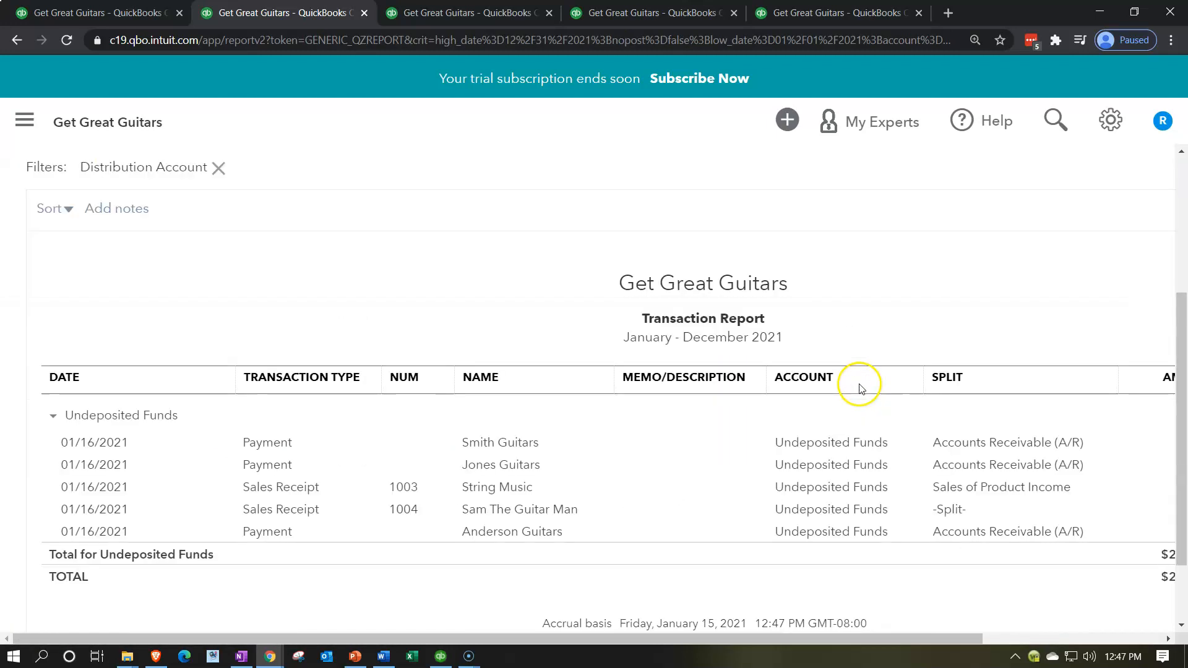
pyautogui.moveTo(853, 638); pyautogui.dragTo(952, 638)
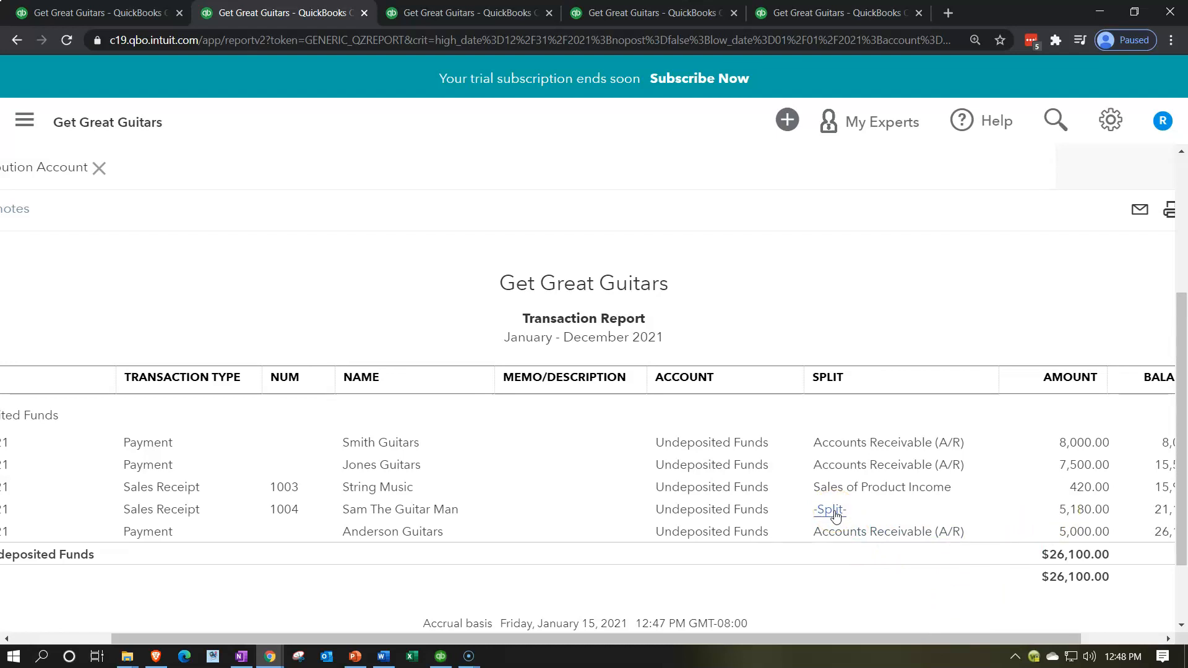
pyautogui.moveTo(837, 637); pyautogui.dragTo(599, 634)
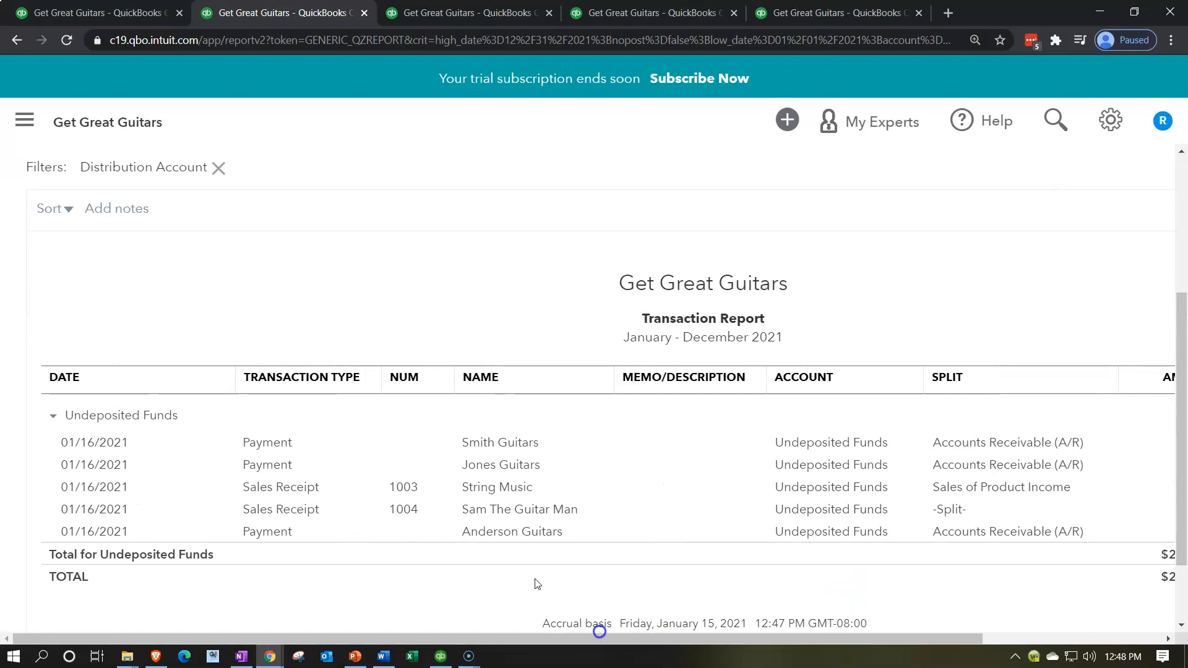
pyautogui.scroll(4, 259, 506)
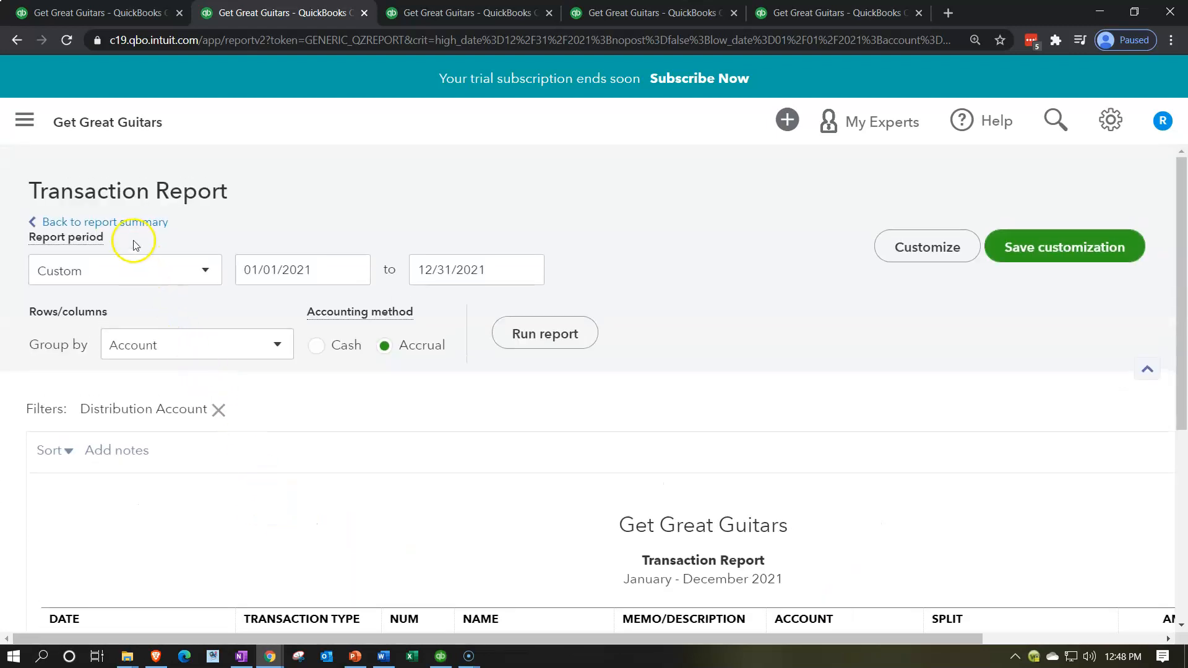
pyautogui.click(124, 222)
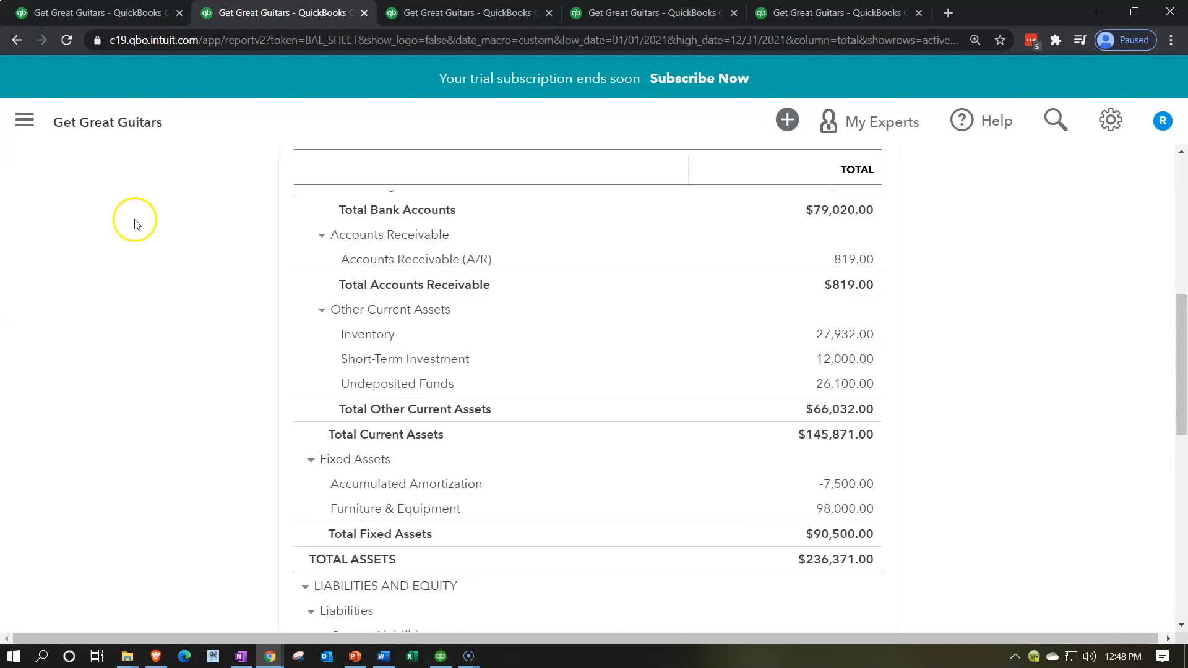
# - Rerun the 2021 Profit and Loss report and view the transaction detail behind the Service income amount with all columns fitting
pyautogui.click(440, 20)
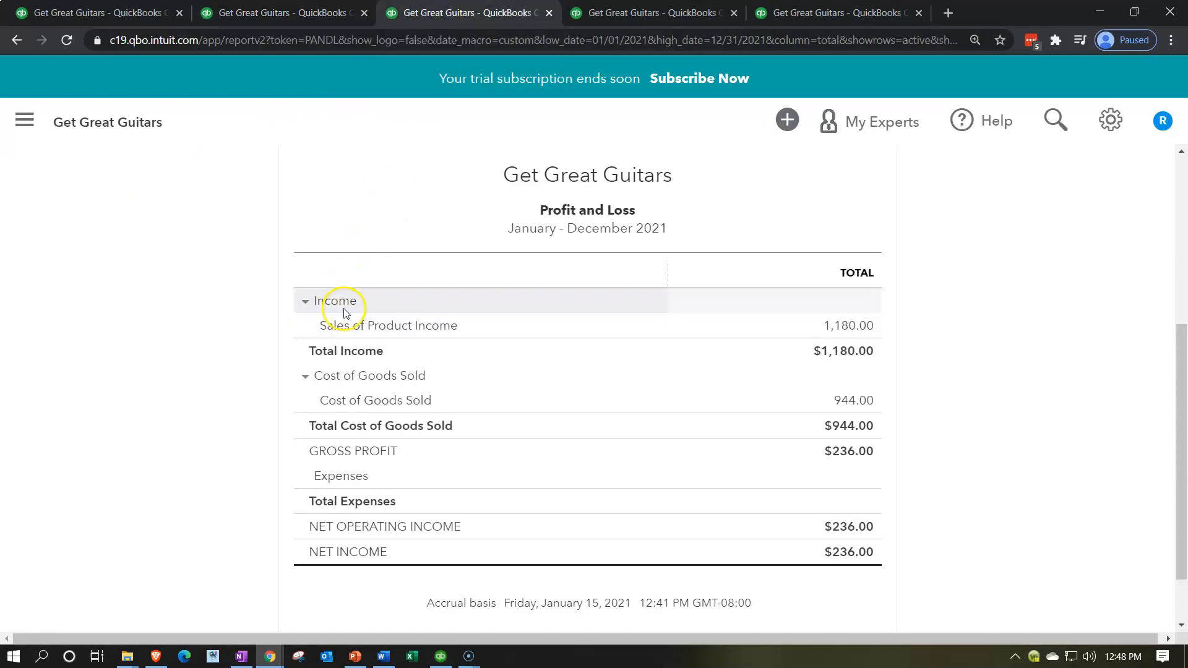
pyautogui.scroll(4, 347, 312)
pyautogui.click(864, 242)
pyautogui.scroll(-3, 291, 398)
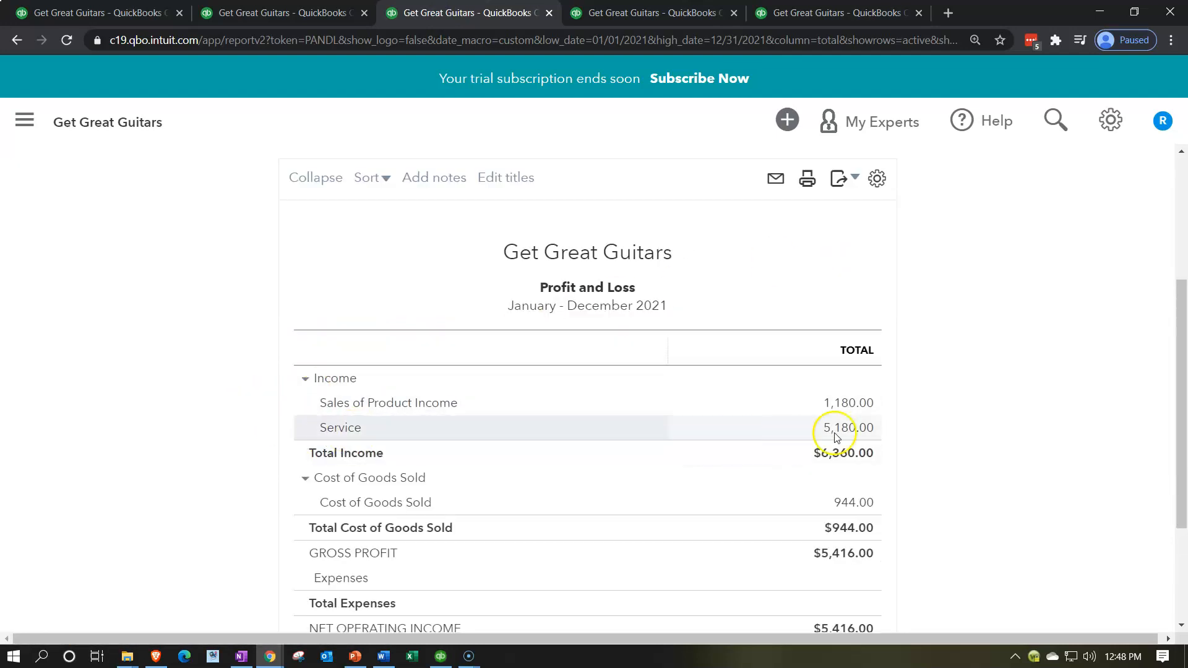
pyautogui.click(864, 428)
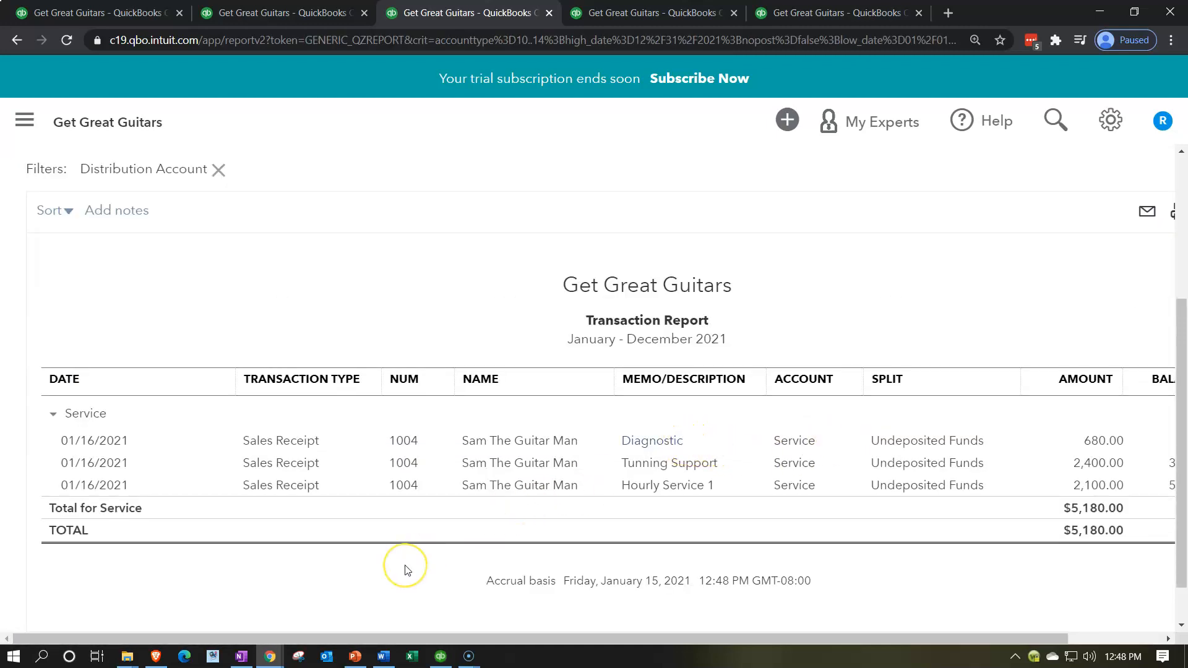
pyautogui.hotkey('ctrl', '-')
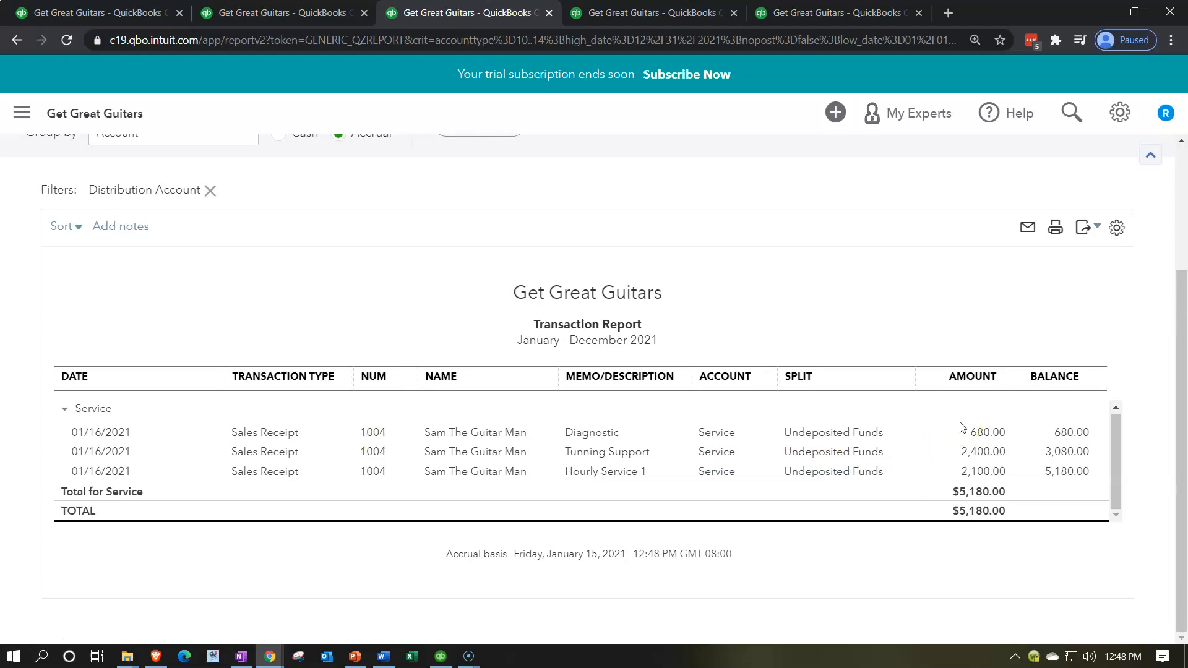
# - Review the sales receipt behind the Diagnostic line in the Service detail, then close it and return to the Profit and Loss summary
pyautogui.click(979, 436)
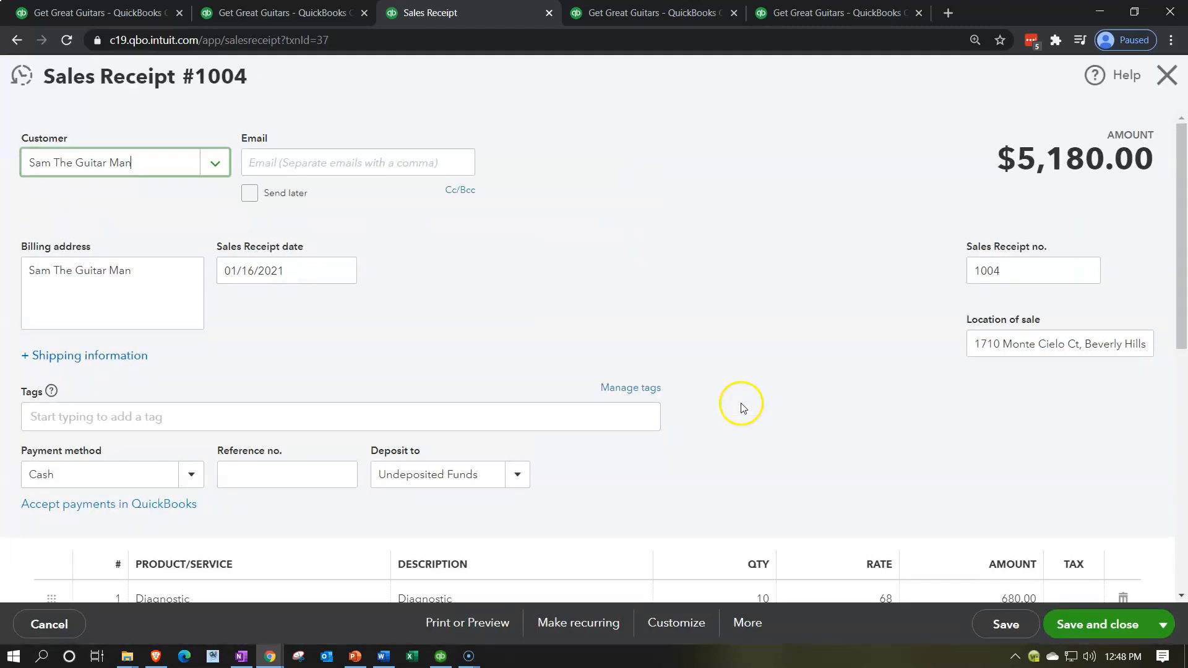
pyautogui.scroll(-4, 711, 410)
pyautogui.scroll(-1, 711, 410)
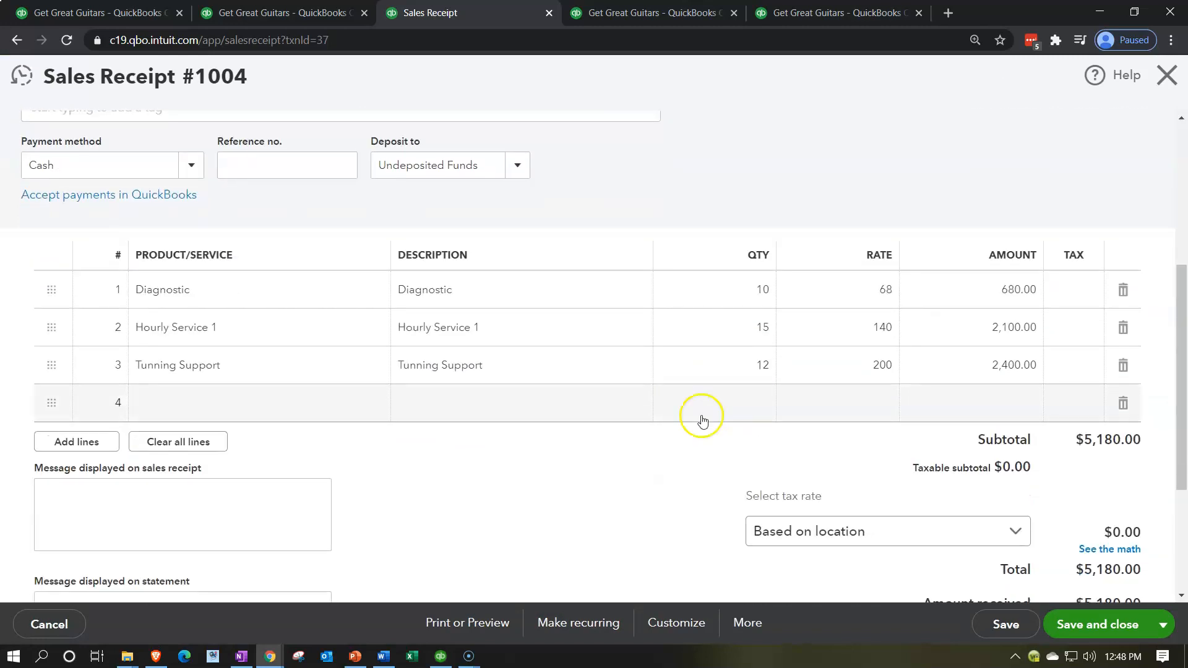
pyautogui.scroll(1, 683, 435)
pyautogui.scroll(4, 683, 438)
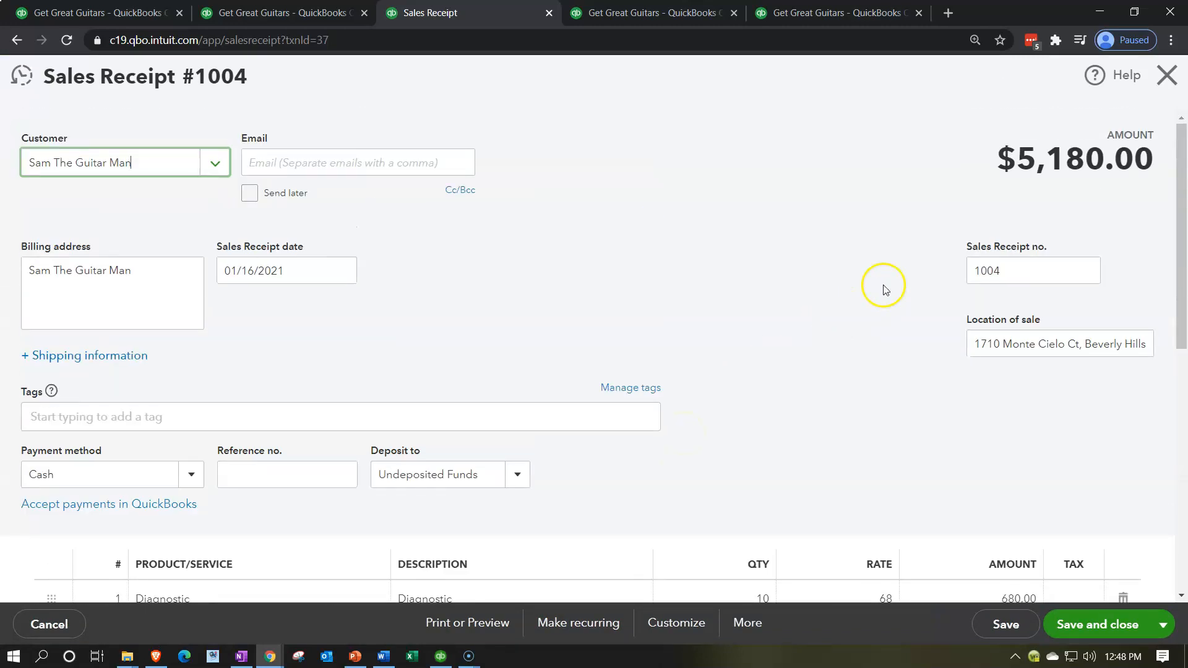
pyautogui.click(1161, 93)
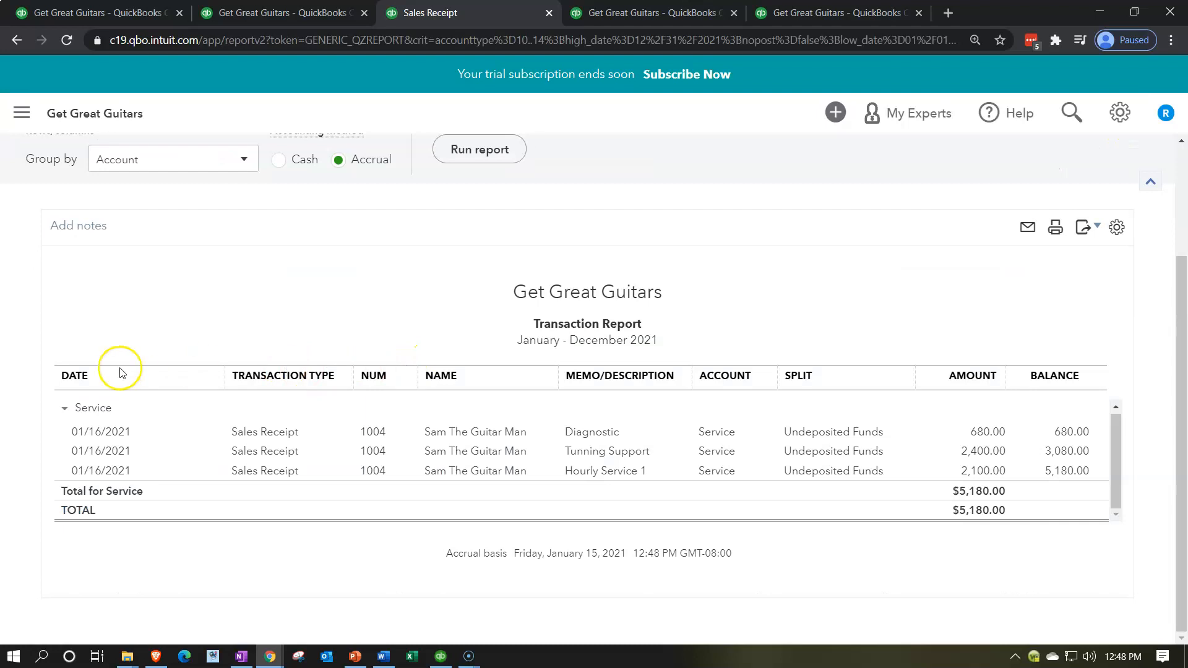
pyautogui.click(139, 203)
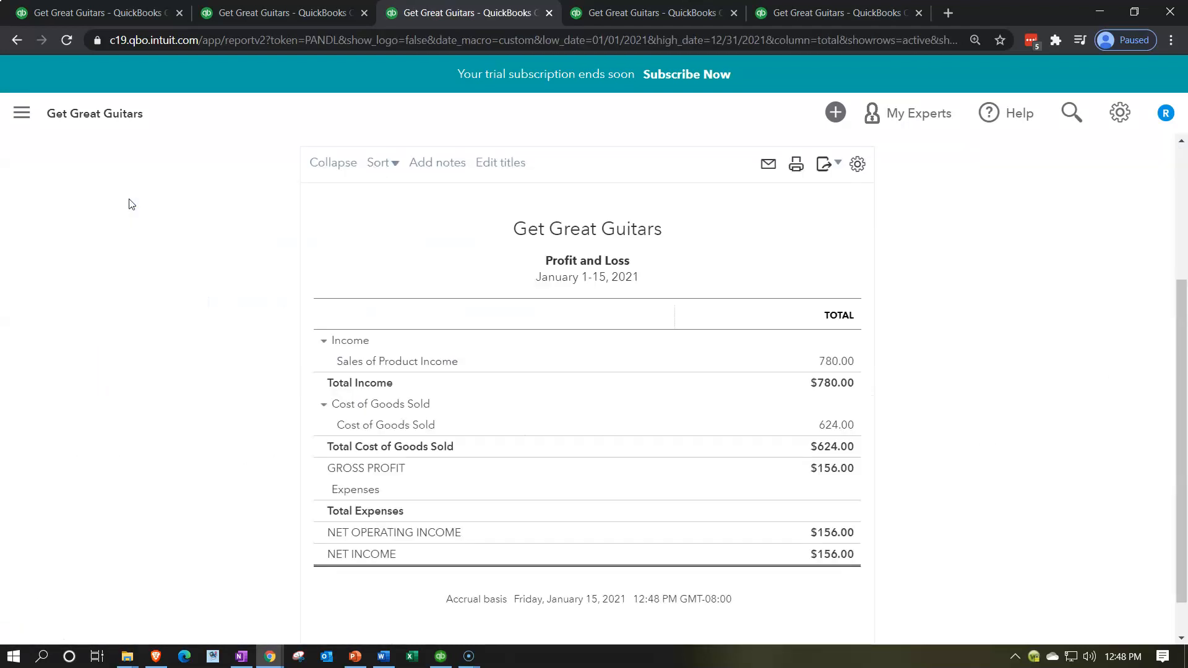
# - Rerun the Trial Balance report for 01/01/2021 to 12/31/2021 and examine the updated account balances
pyautogui.click(645, 15)
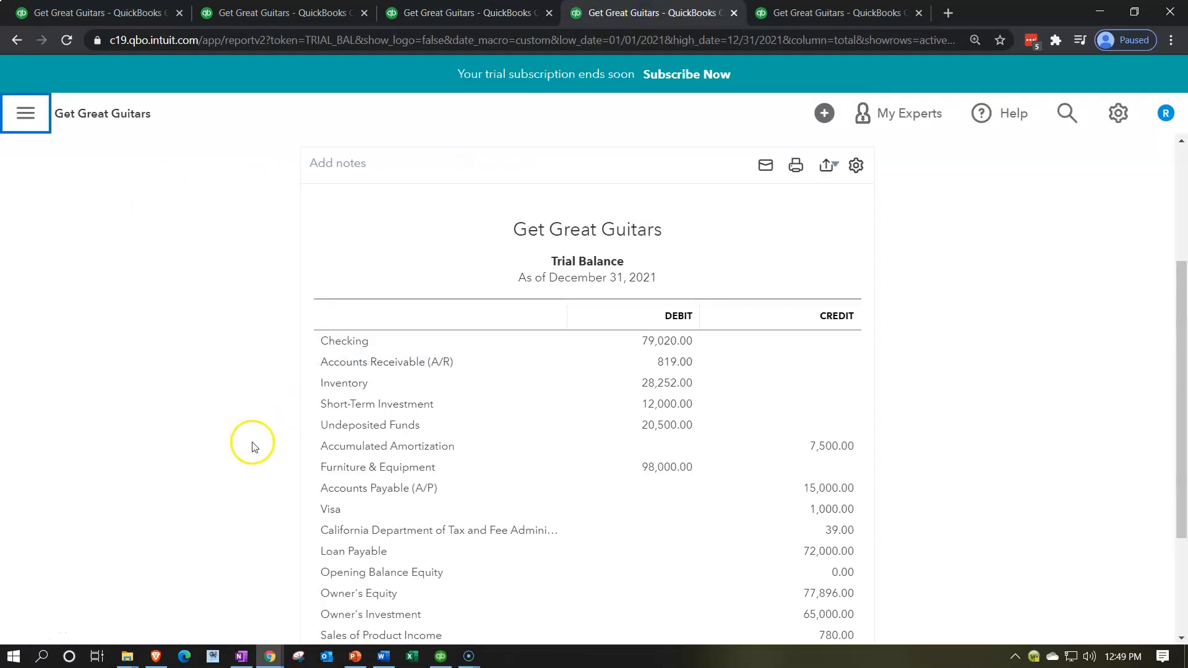
pyautogui.scroll(2, 211, 461)
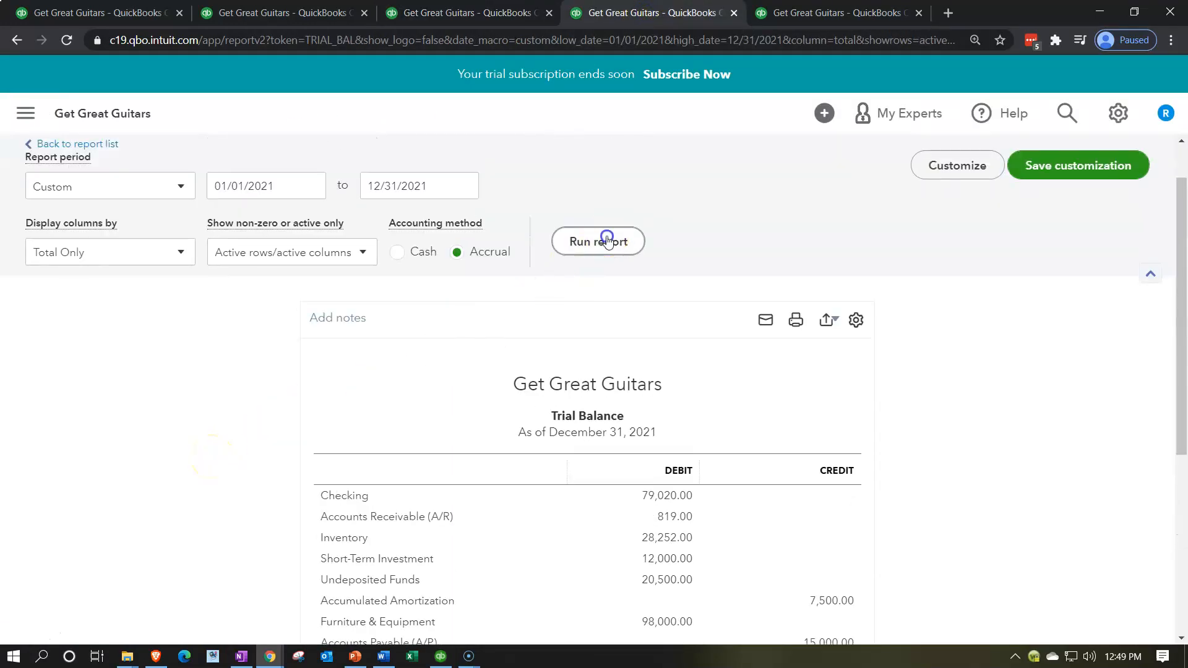
pyautogui.click(605, 239)
pyautogui.scroll(-2, 337, 431)
pyautogui.scroll(-1, 239, 456)
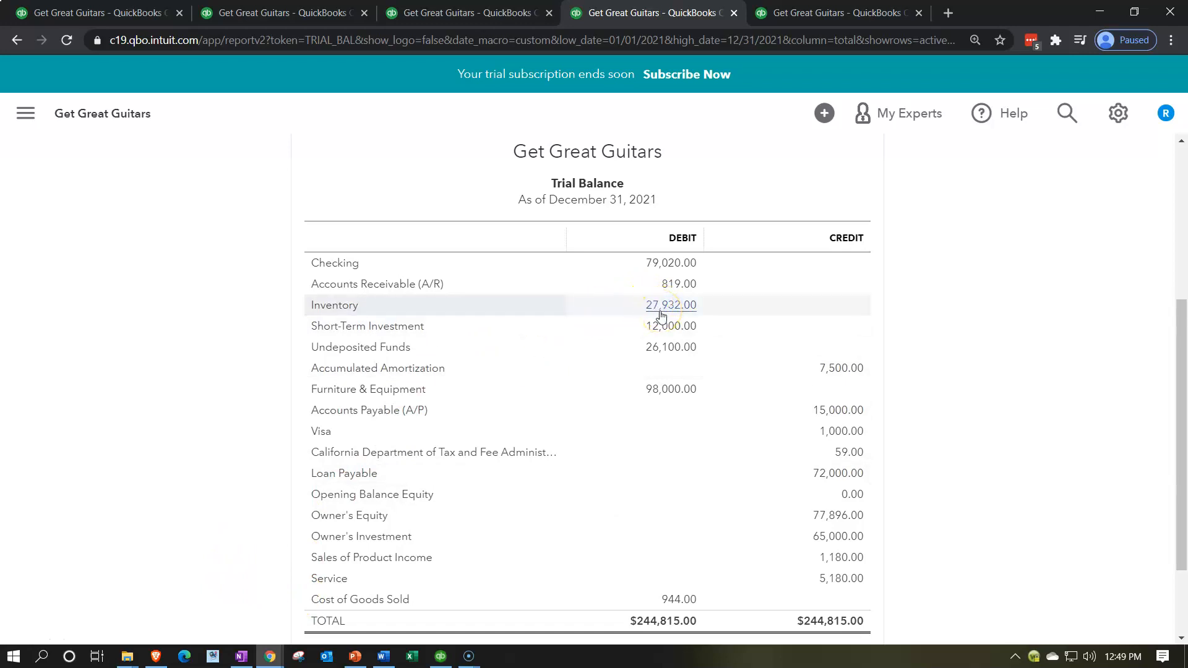
# - Rerun the Inventory Valuation Summary as of 12/31/2021 and compare its total asset value with Inventory on the Trial Balance
pyautogui.click(816, 15)
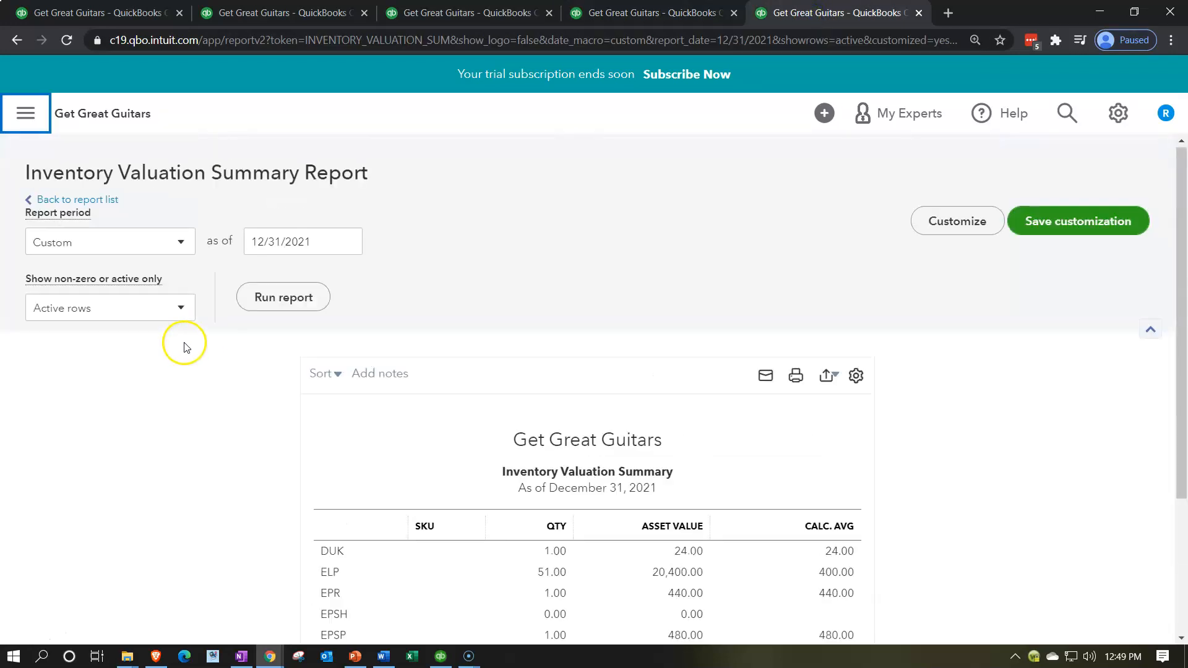
pyautogui.click(284, 297)
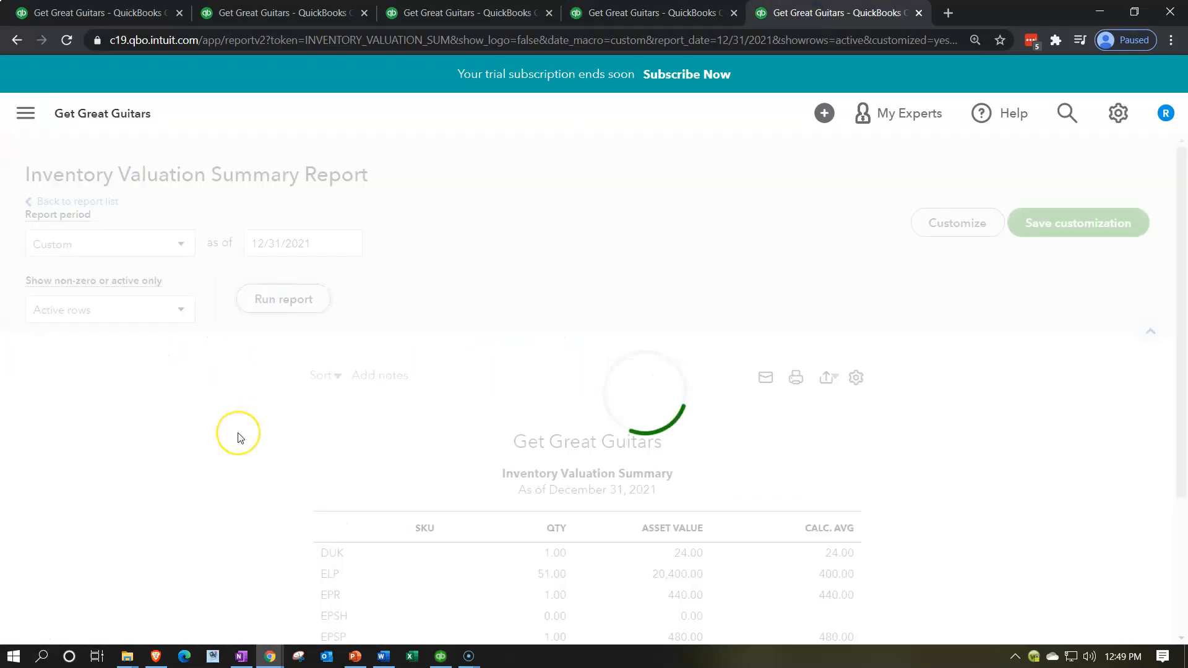
pyautogui.scroll(-3, 238, 433)
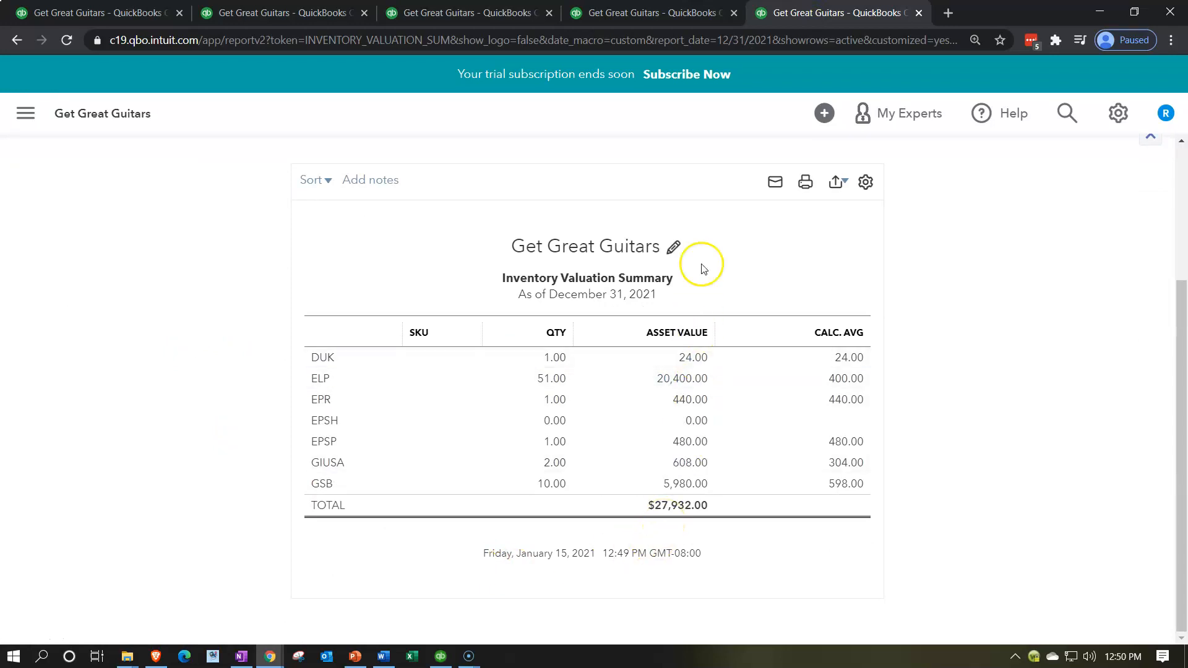
pyautogui.click(672, 18)
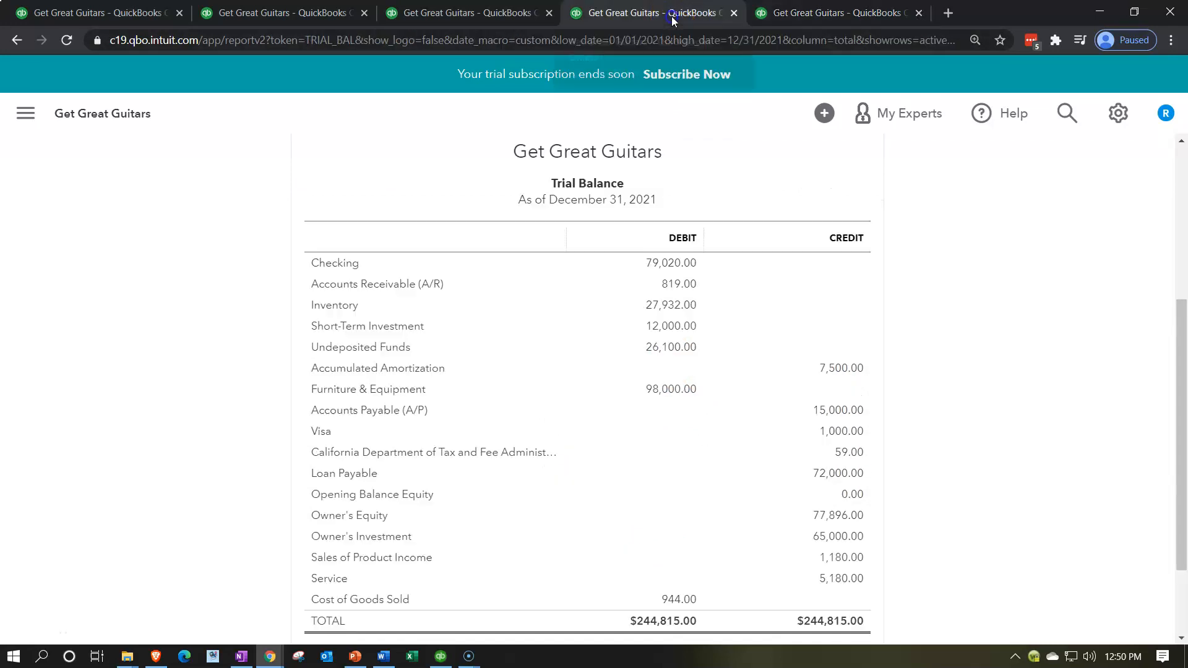